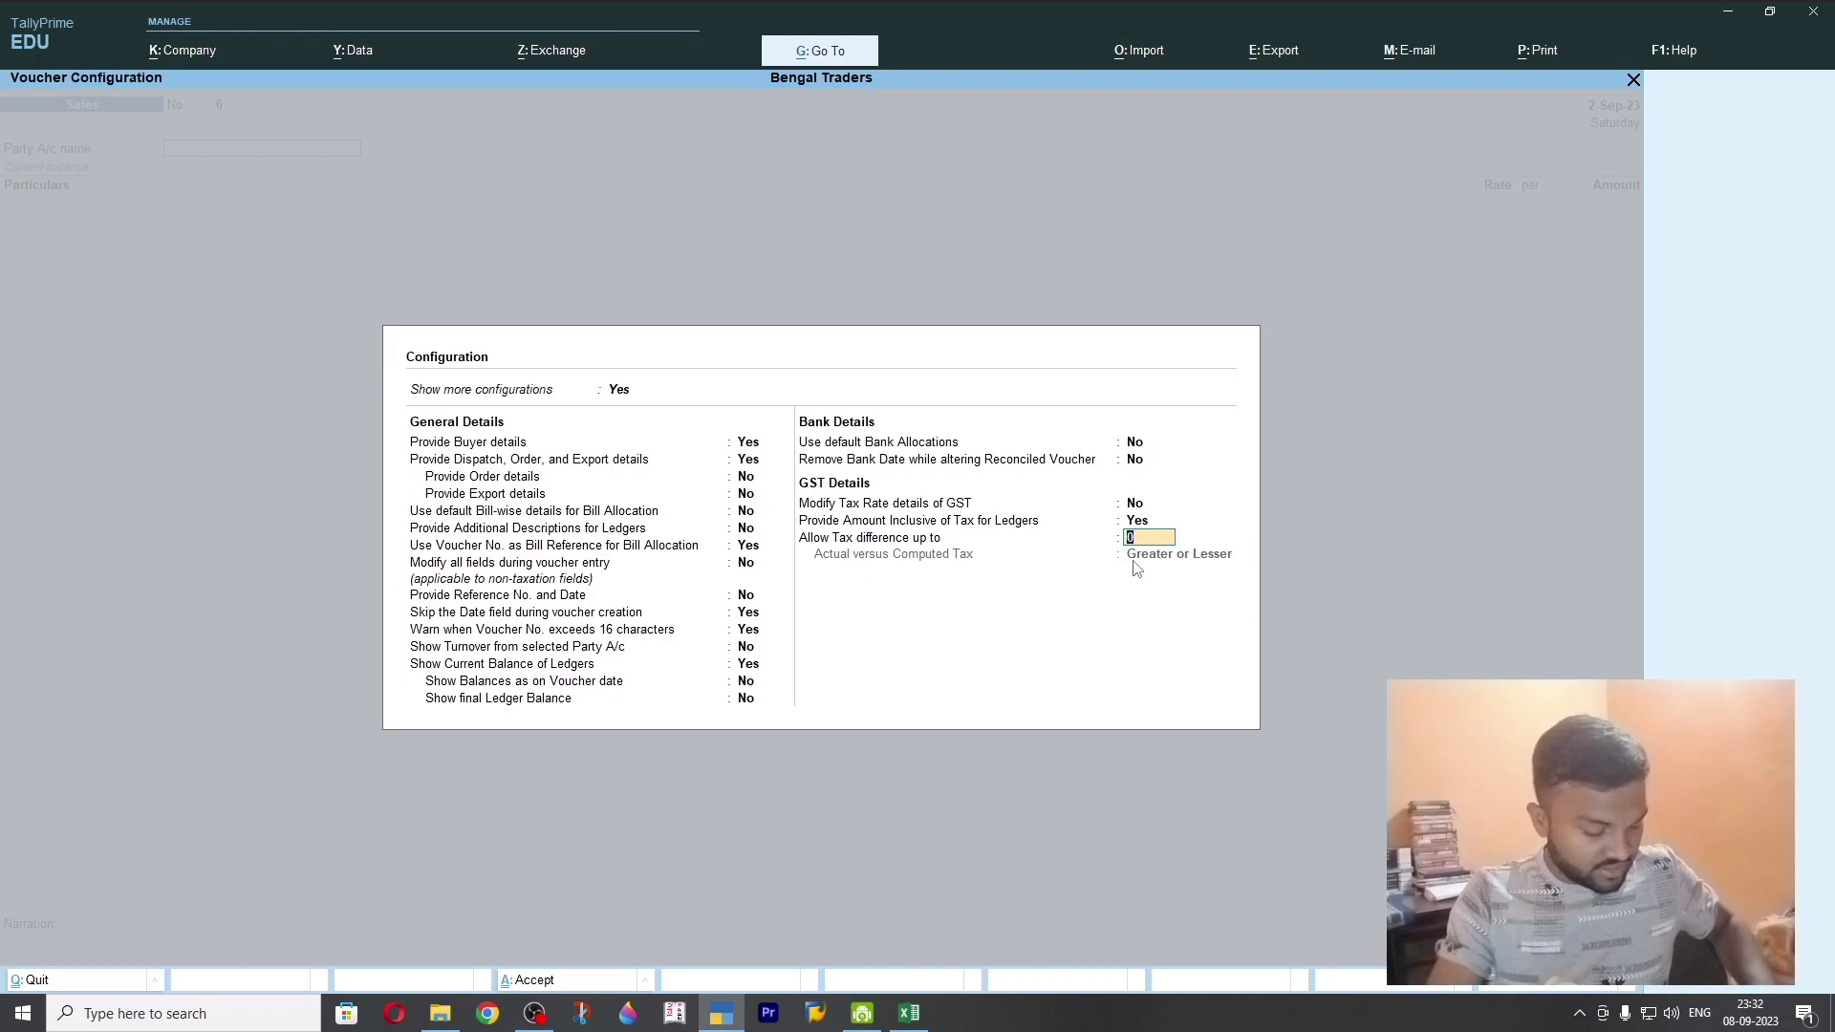
Accept the sales voucher configuration
key(ctrl+a)
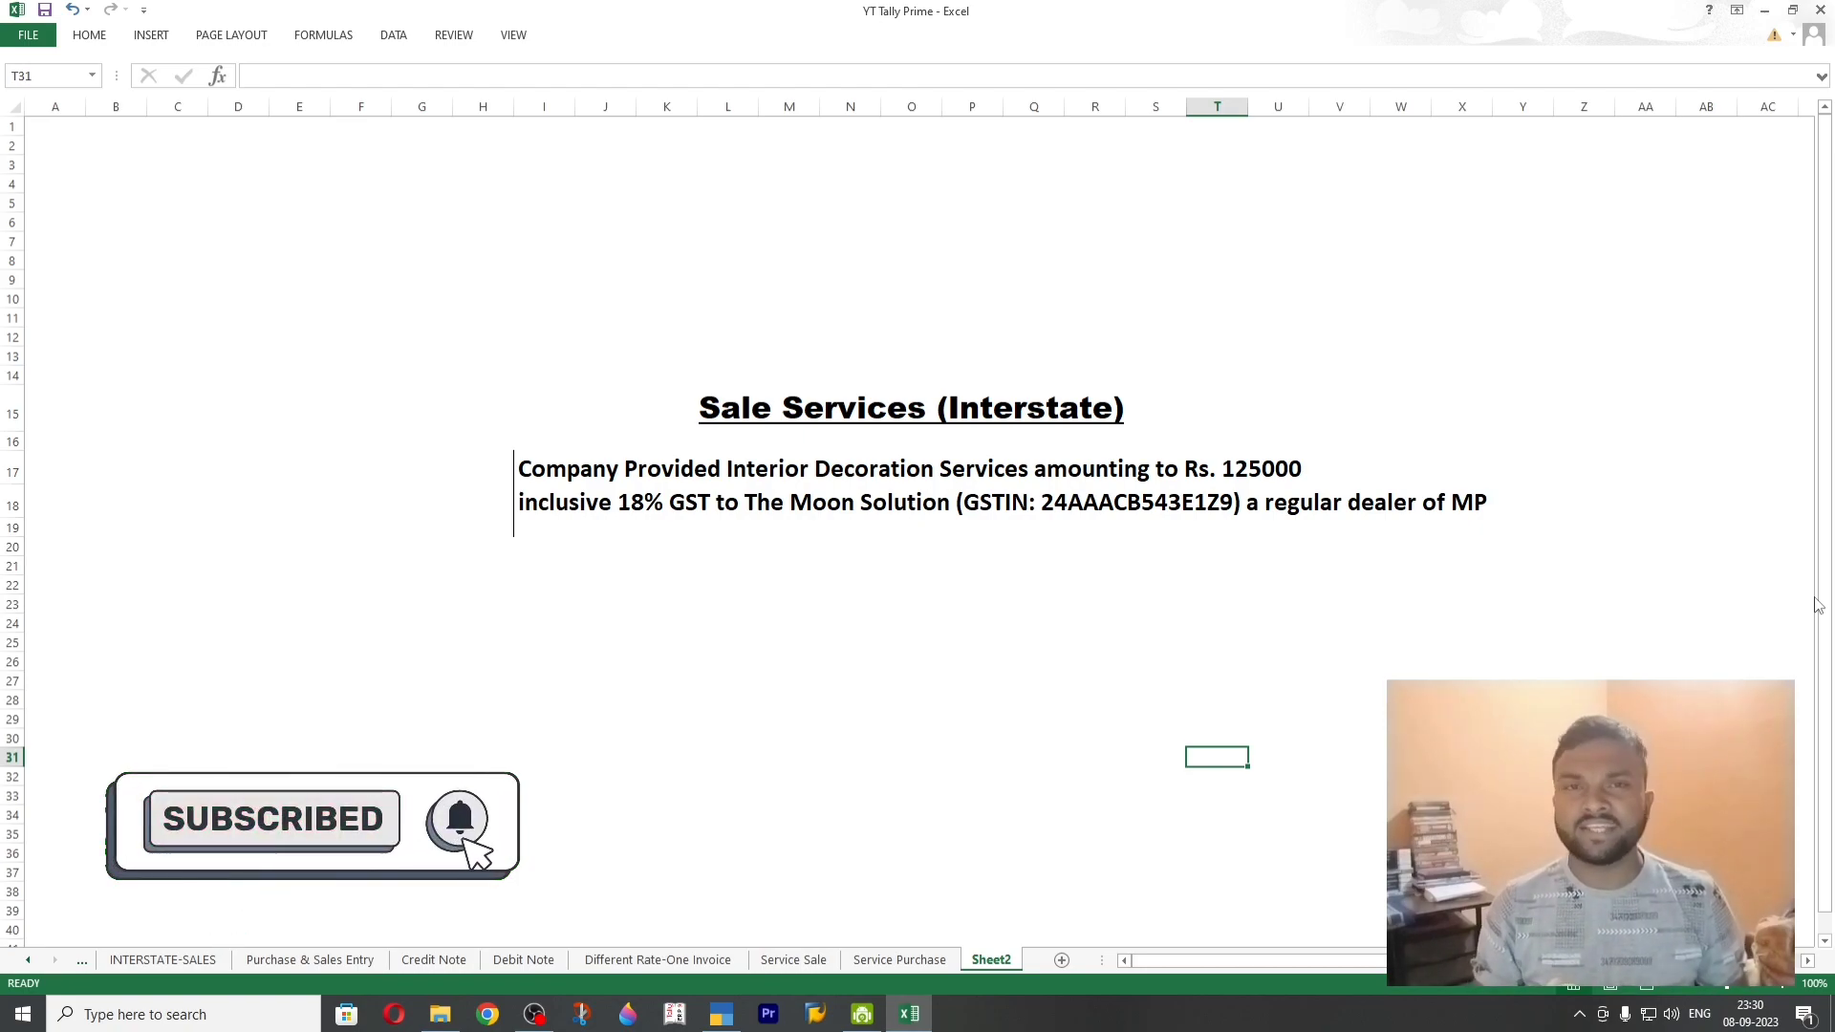
Switch to TallyPrime, start a new sales voucher and open its voucher configuration
click(719, 1018)
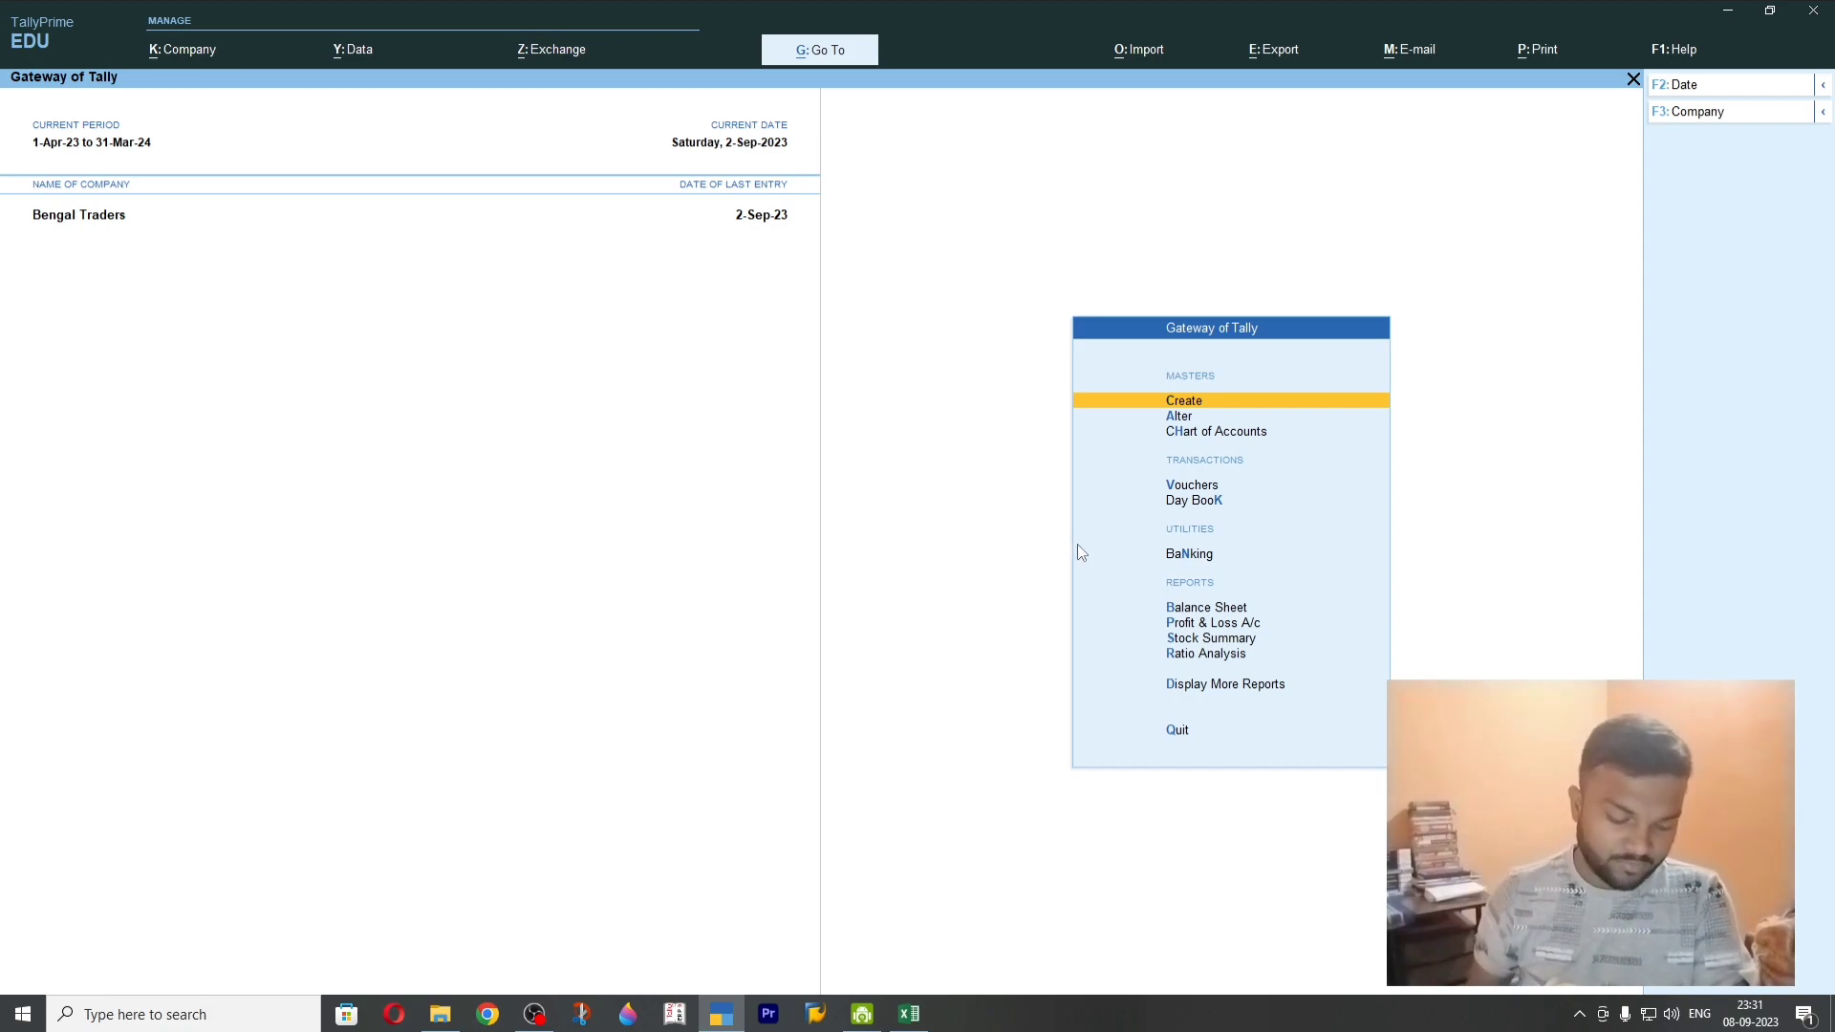
key(v)
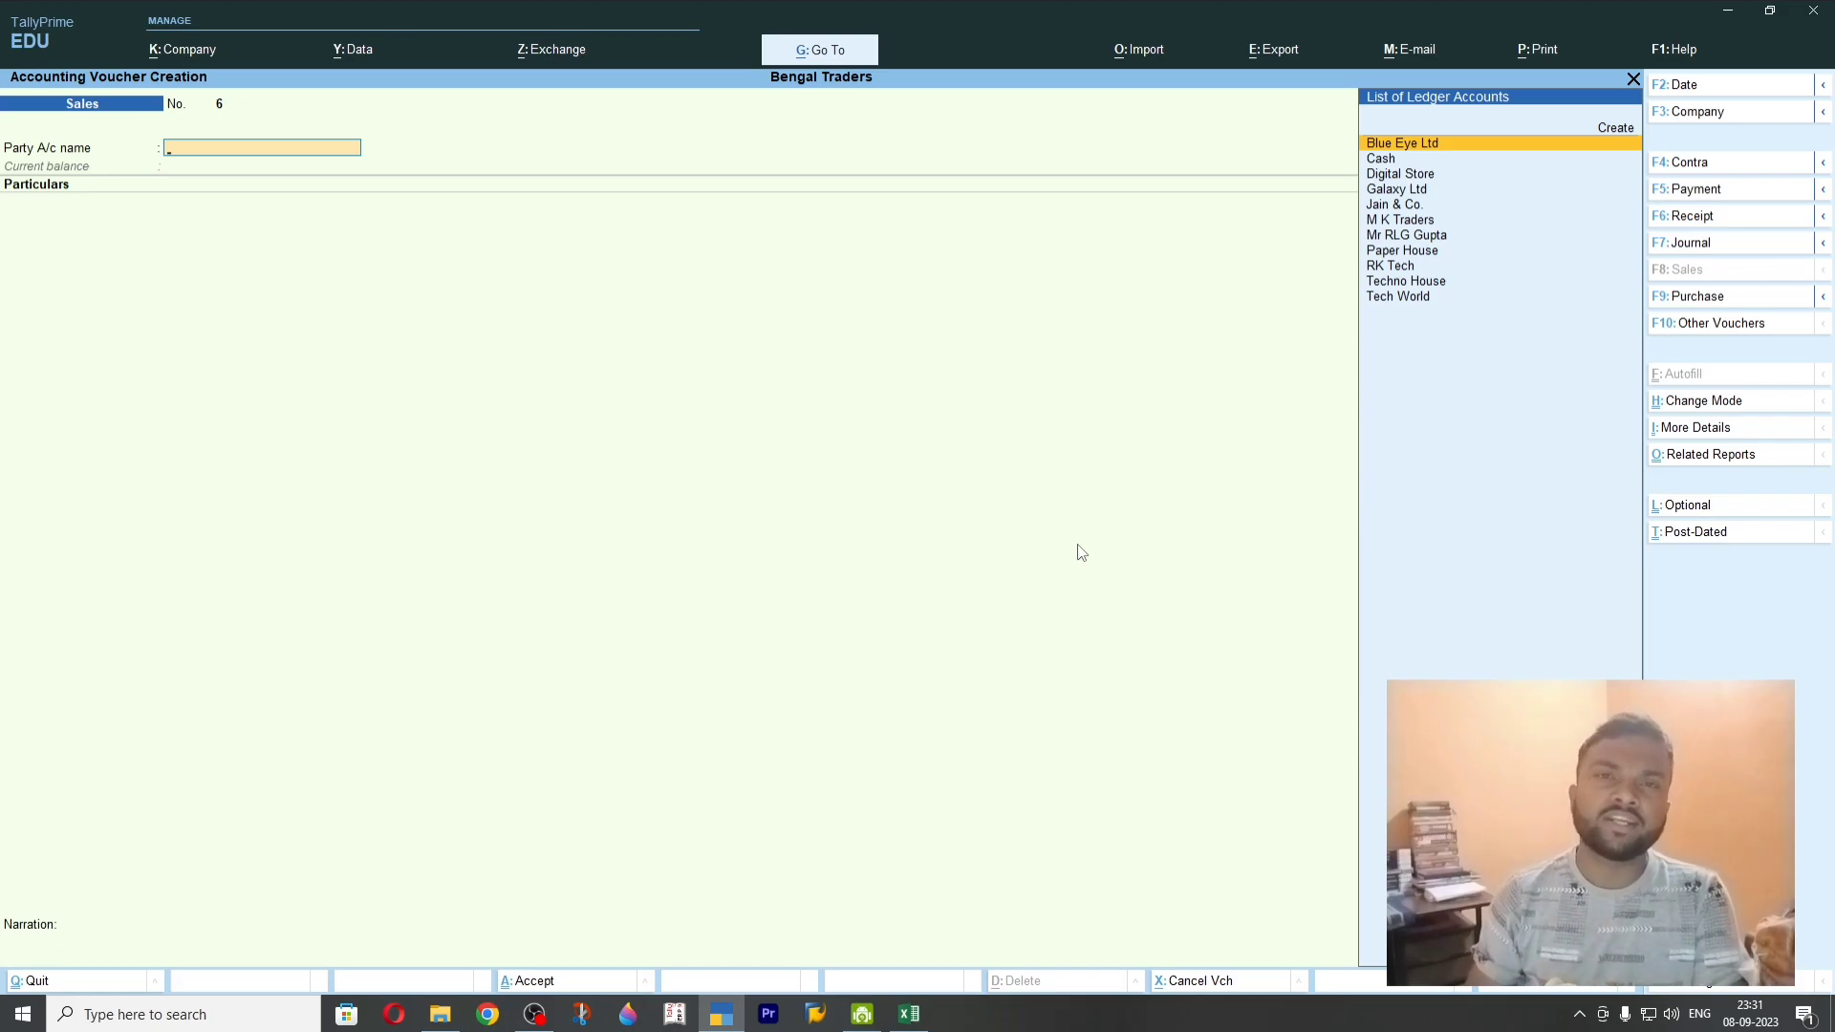
key(F12)
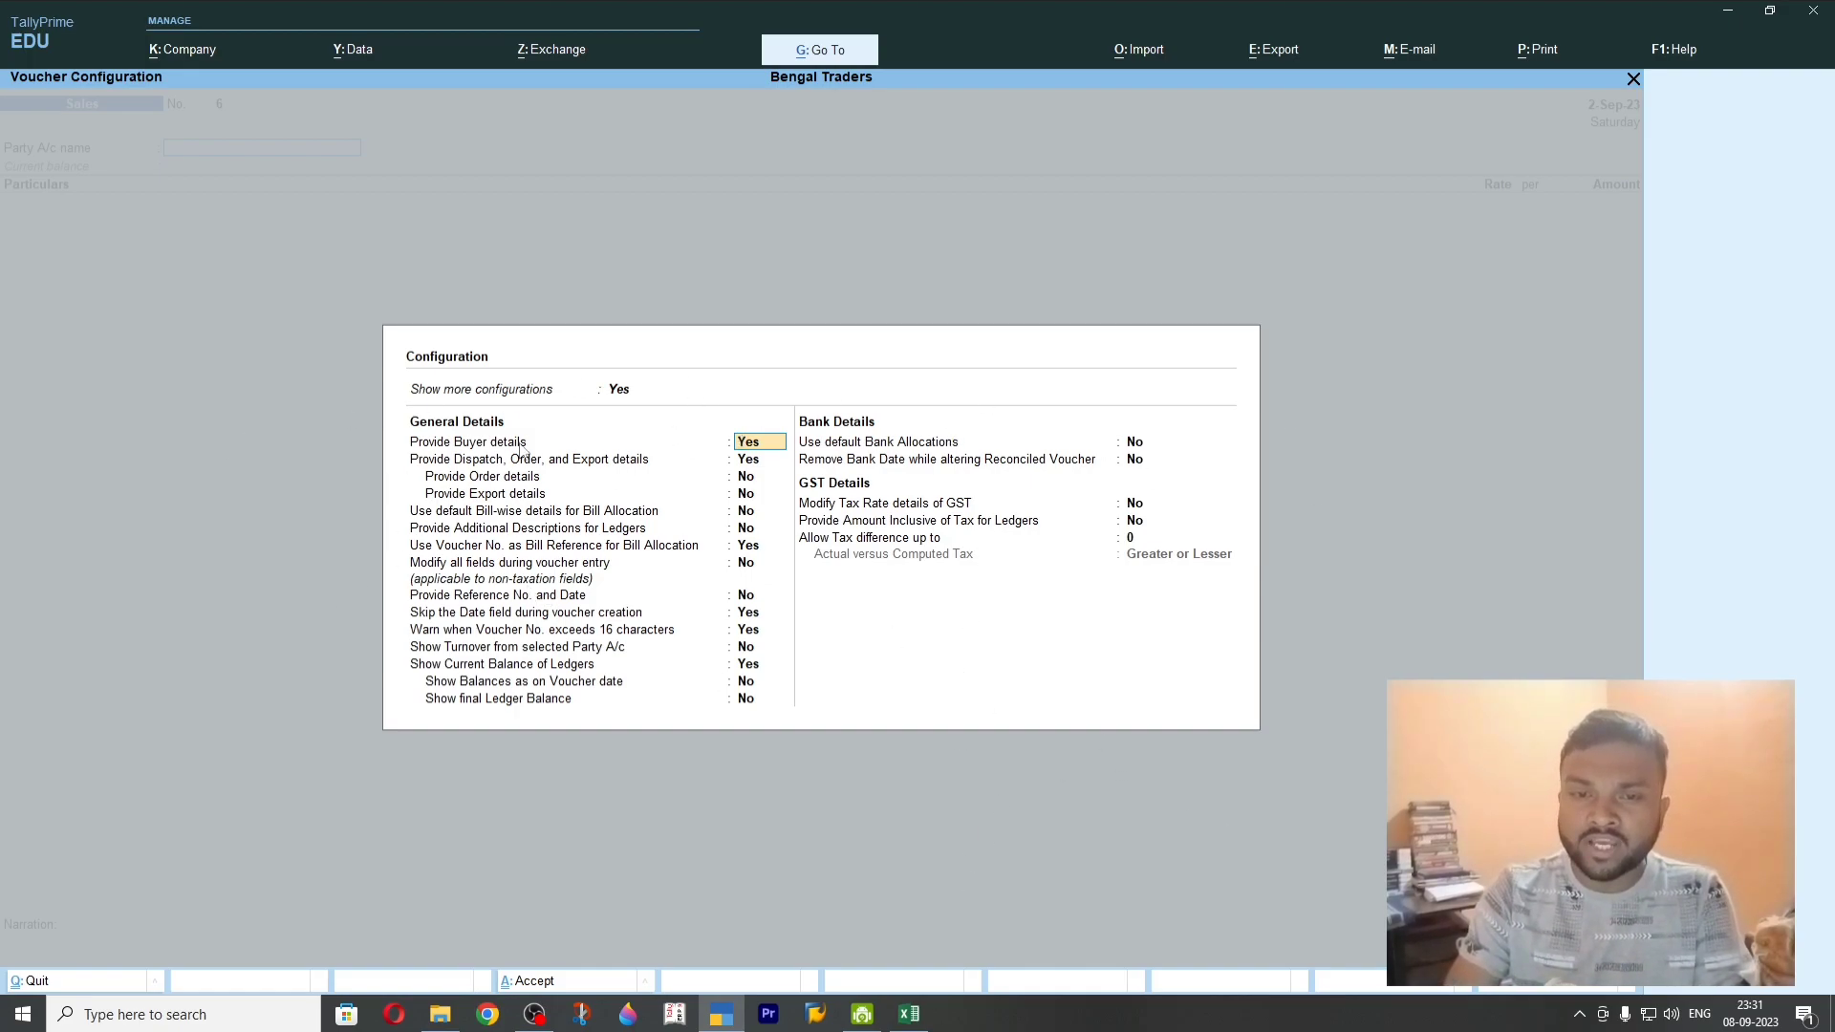
Set Show more configurations to No, and return it to Yes
click(617, 390)
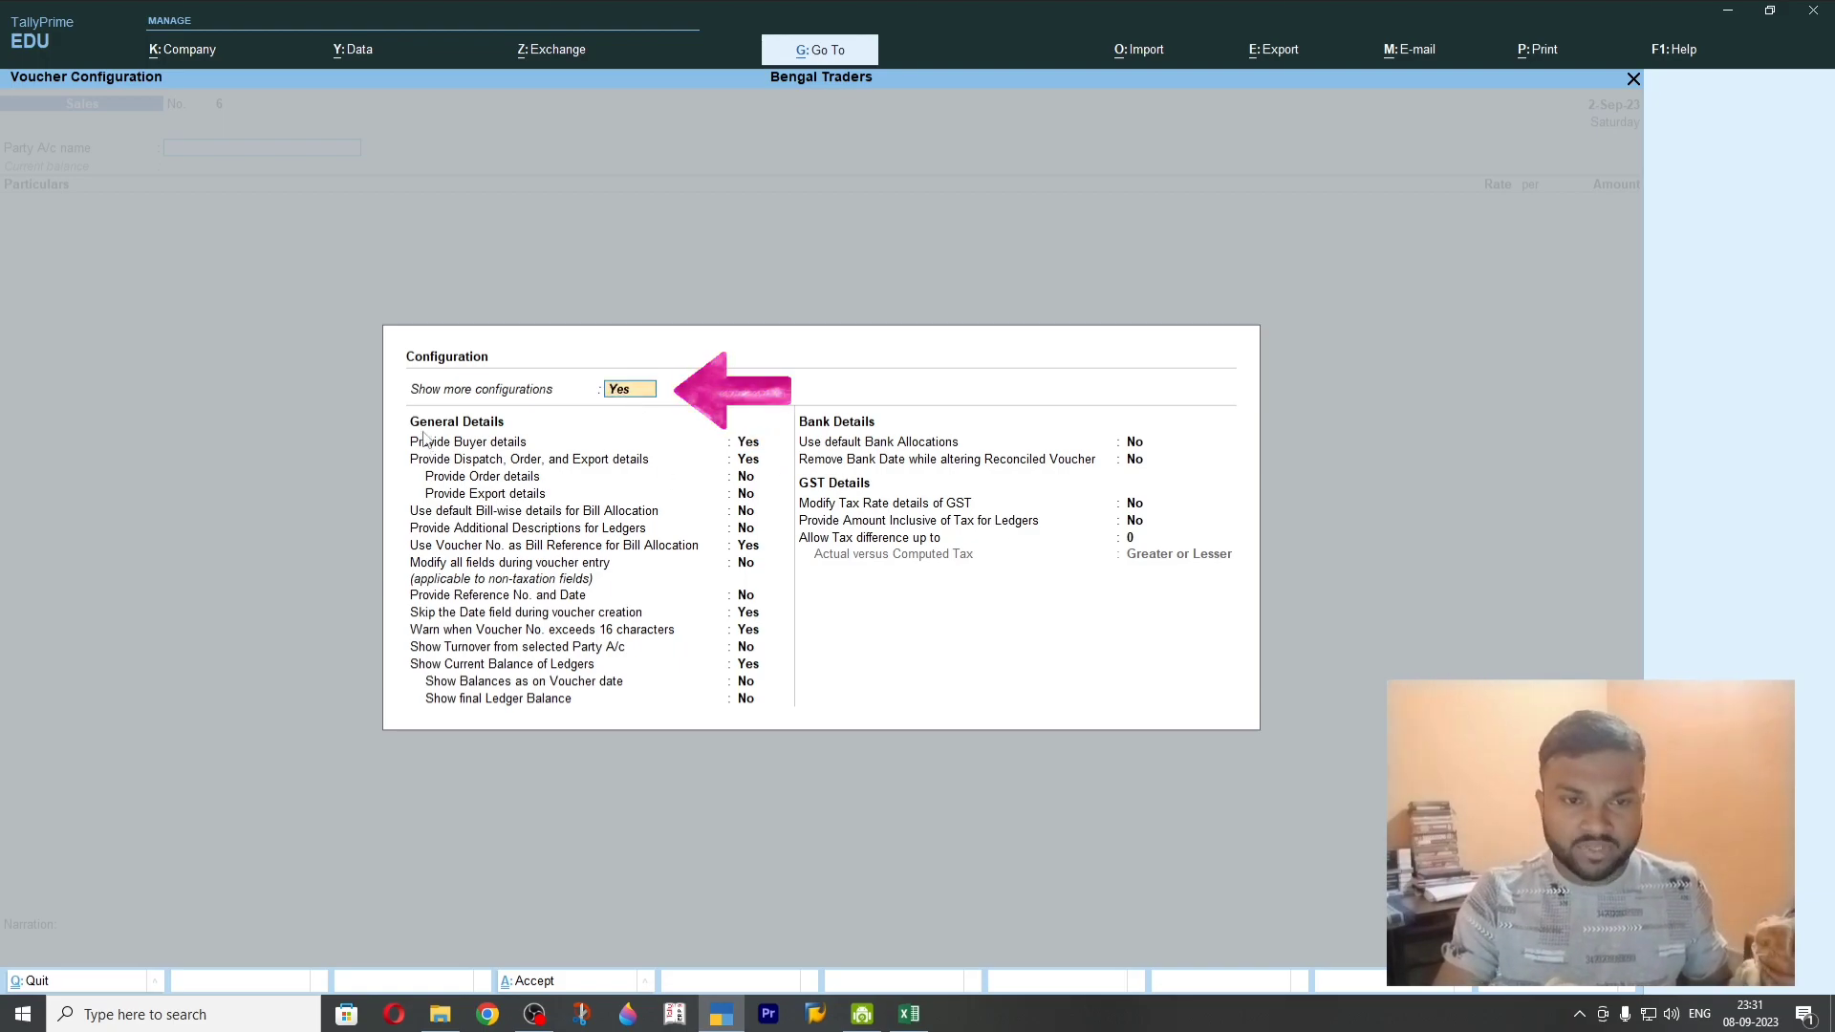
key(n)
key(Return)
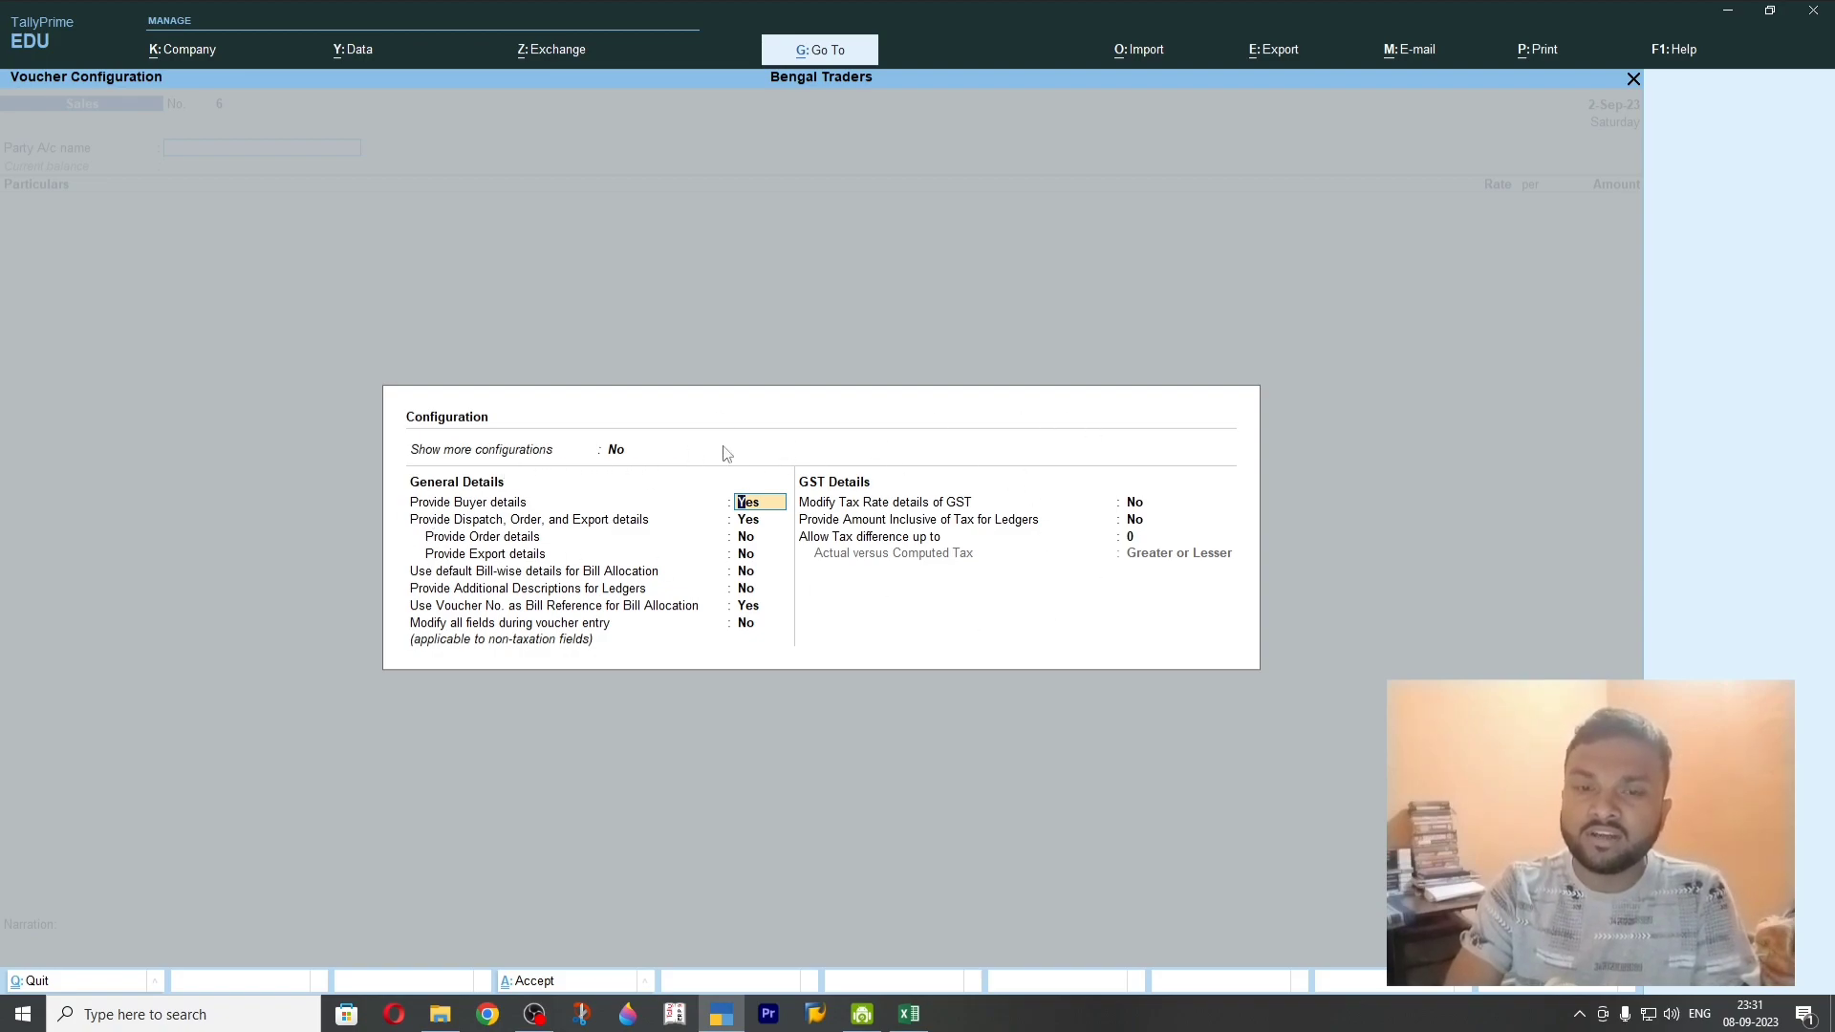
click(616, 451)
text(y)
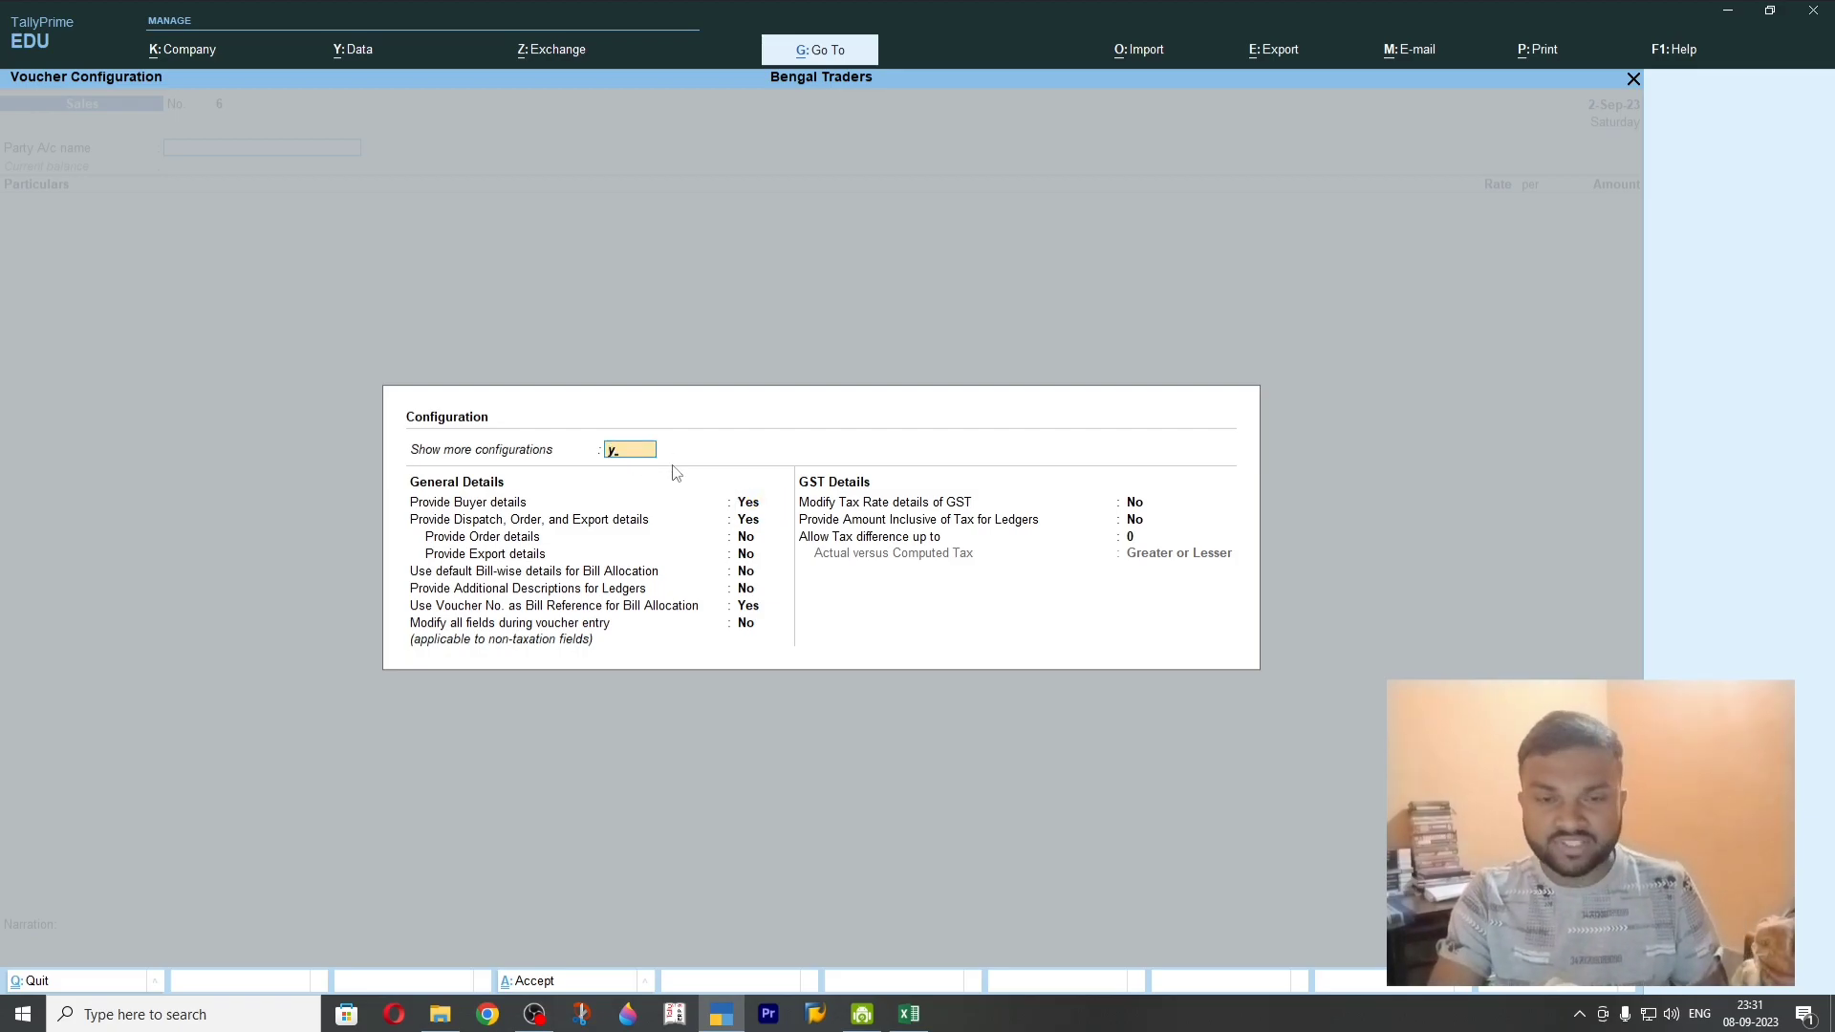
key(Return)
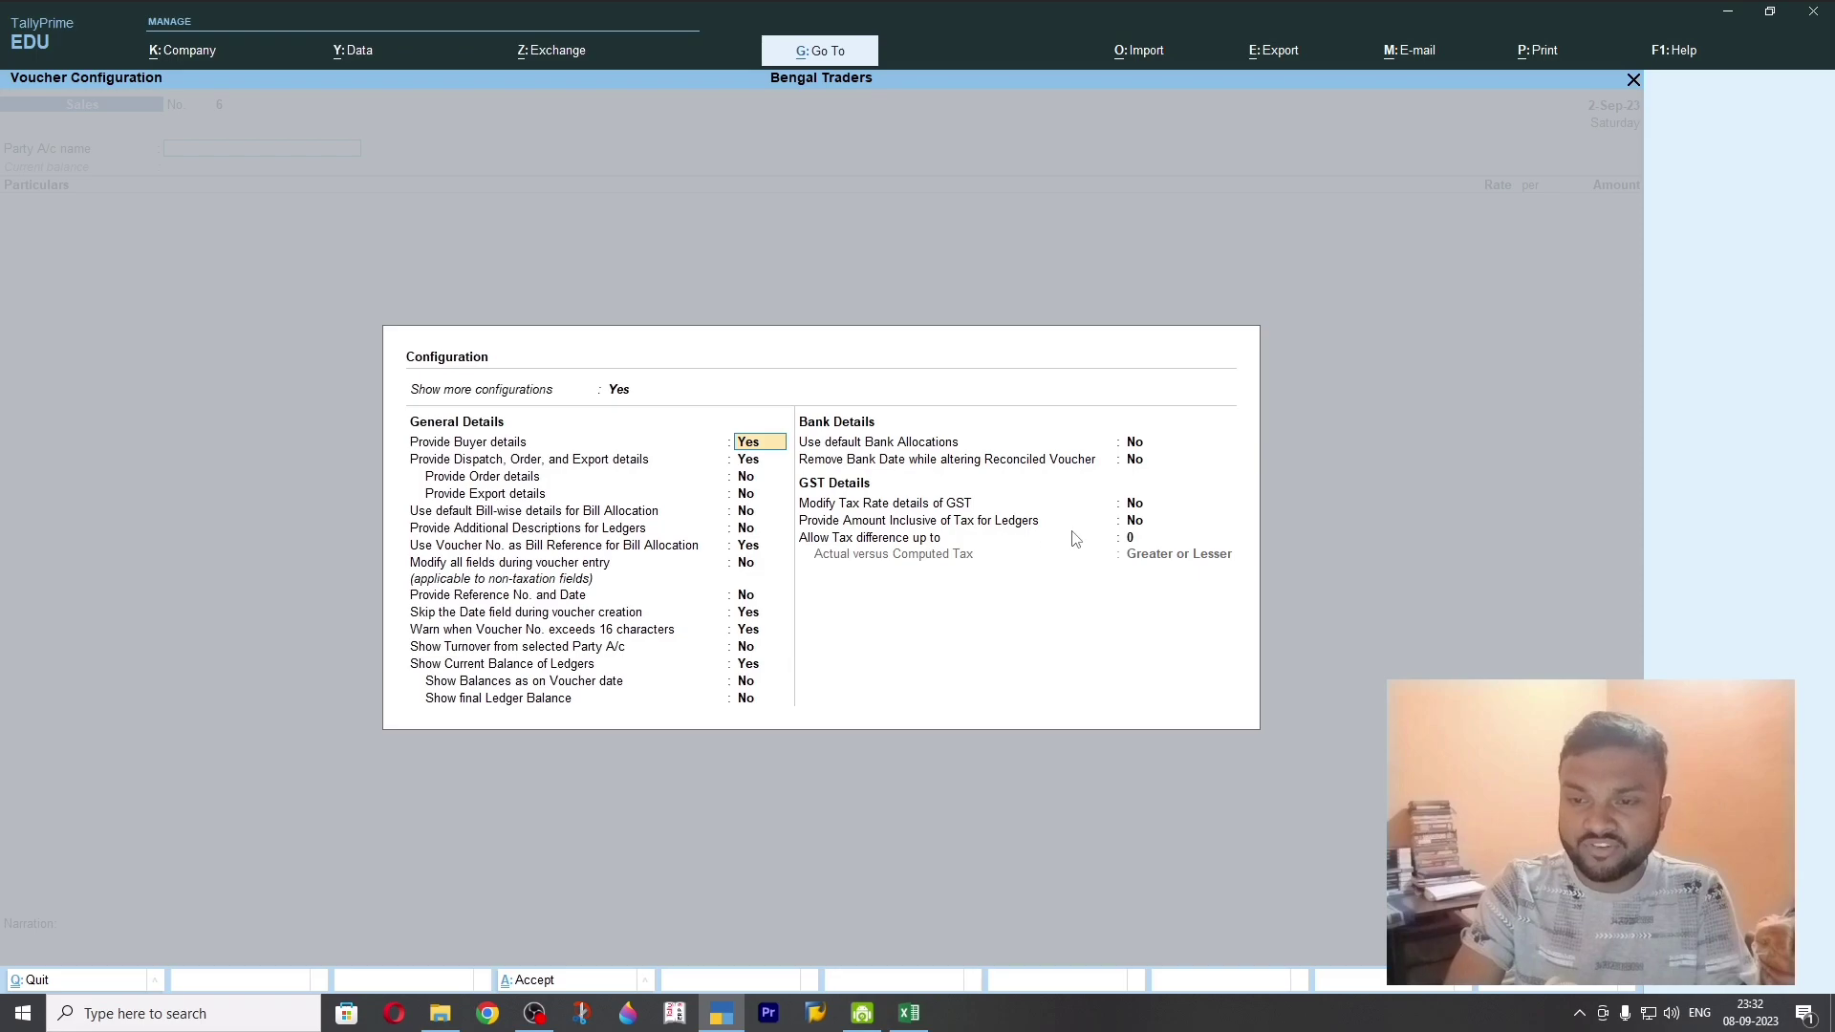
Set Provide Amount Inclusive of Tax for Ledgers to Yes, keep the allowed tax difference at 0 and accept the configuration
click(1133, 521)
text(y)
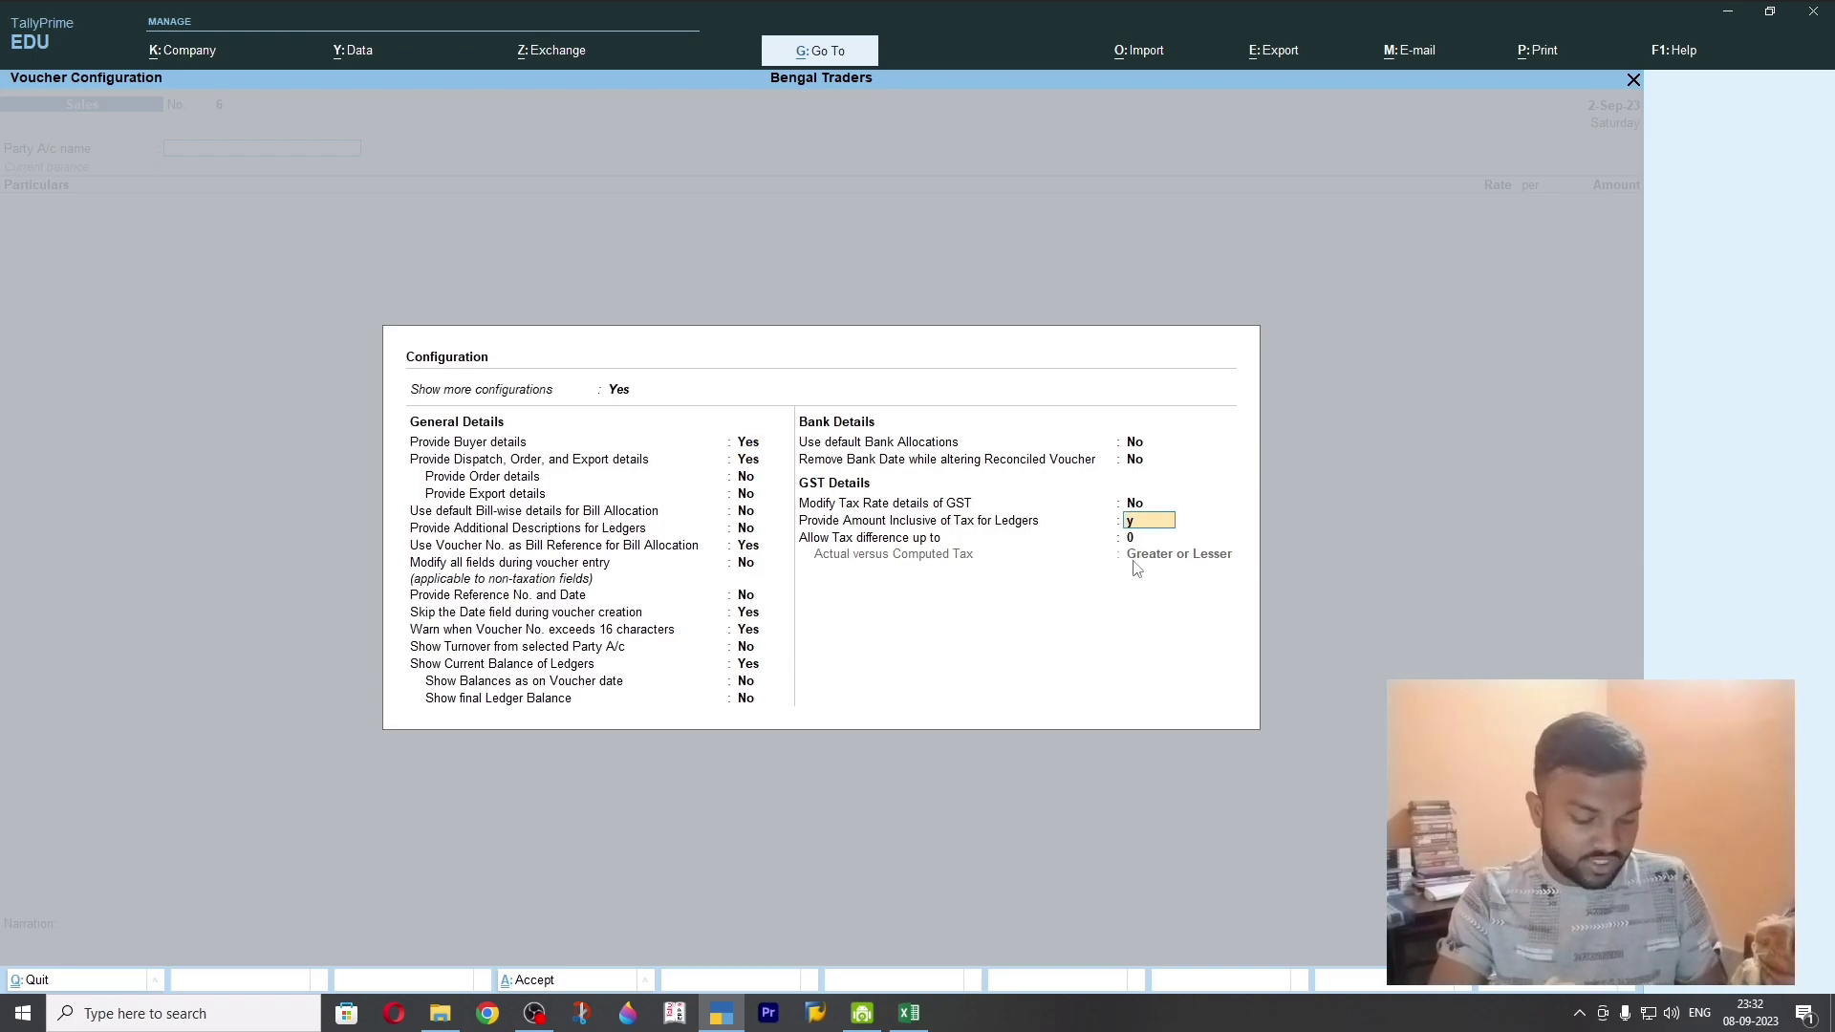
key(Return)
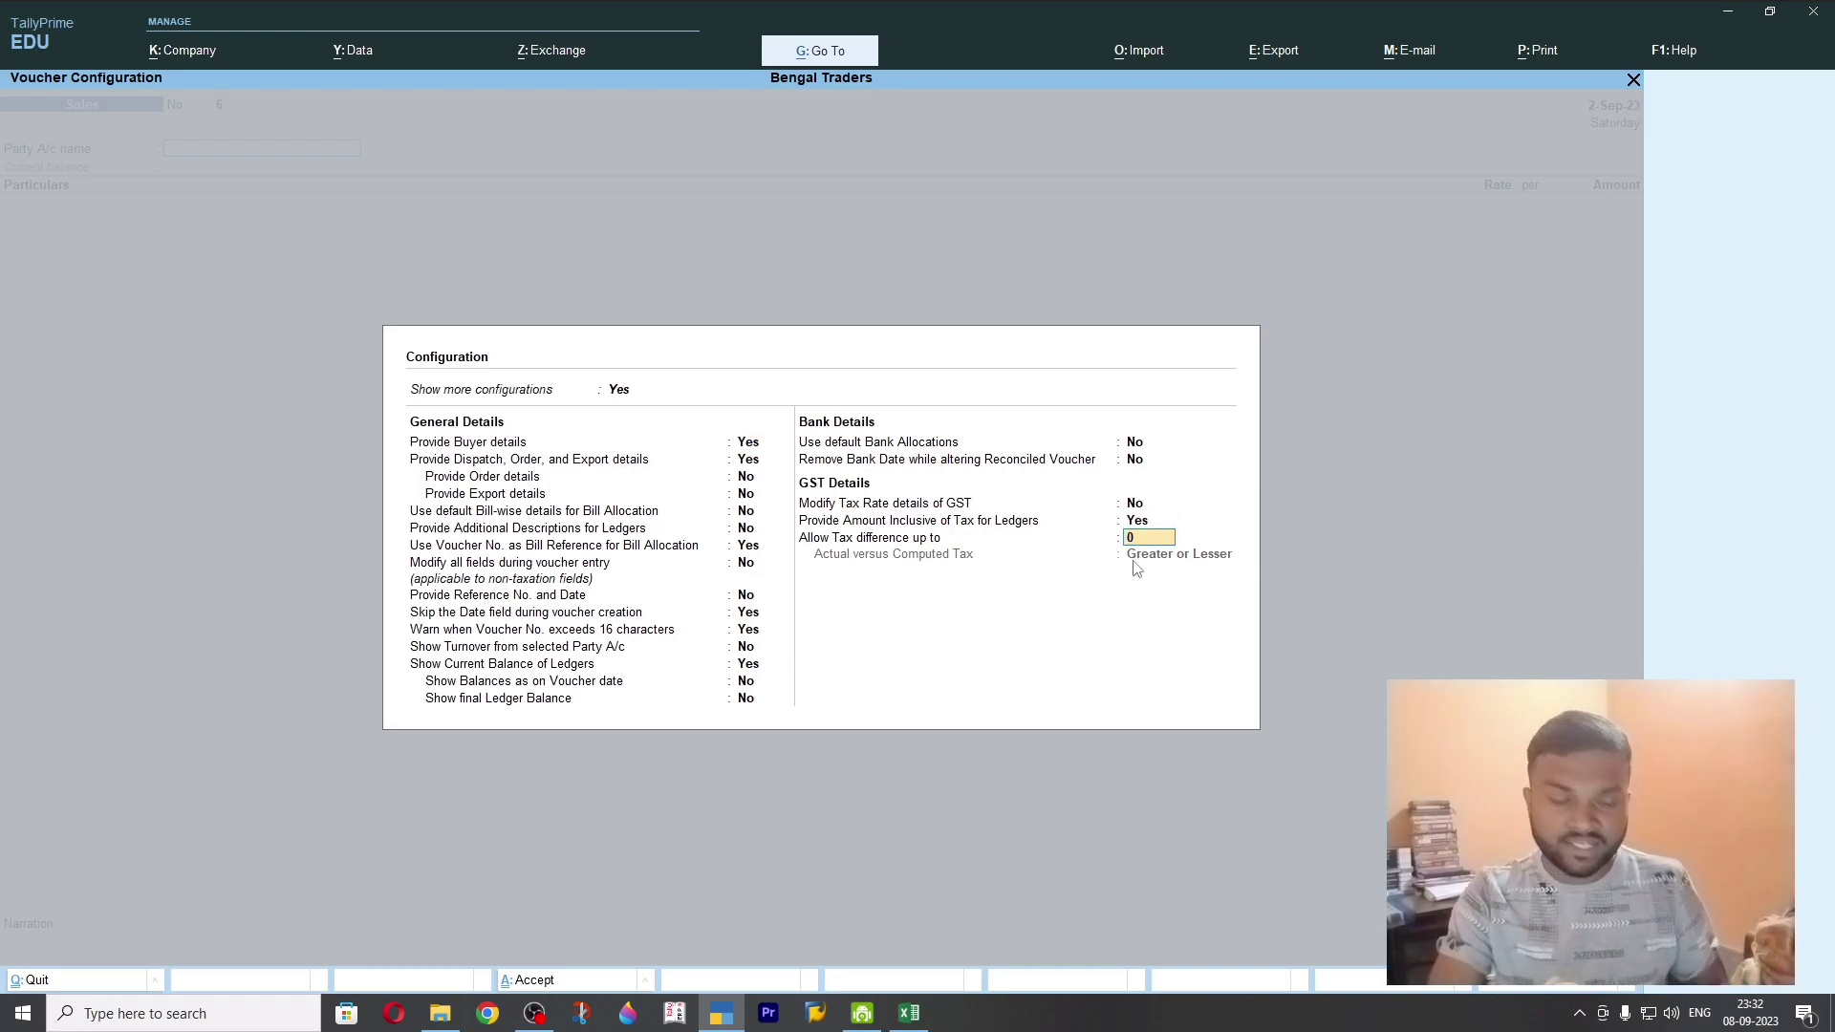
key(Return)
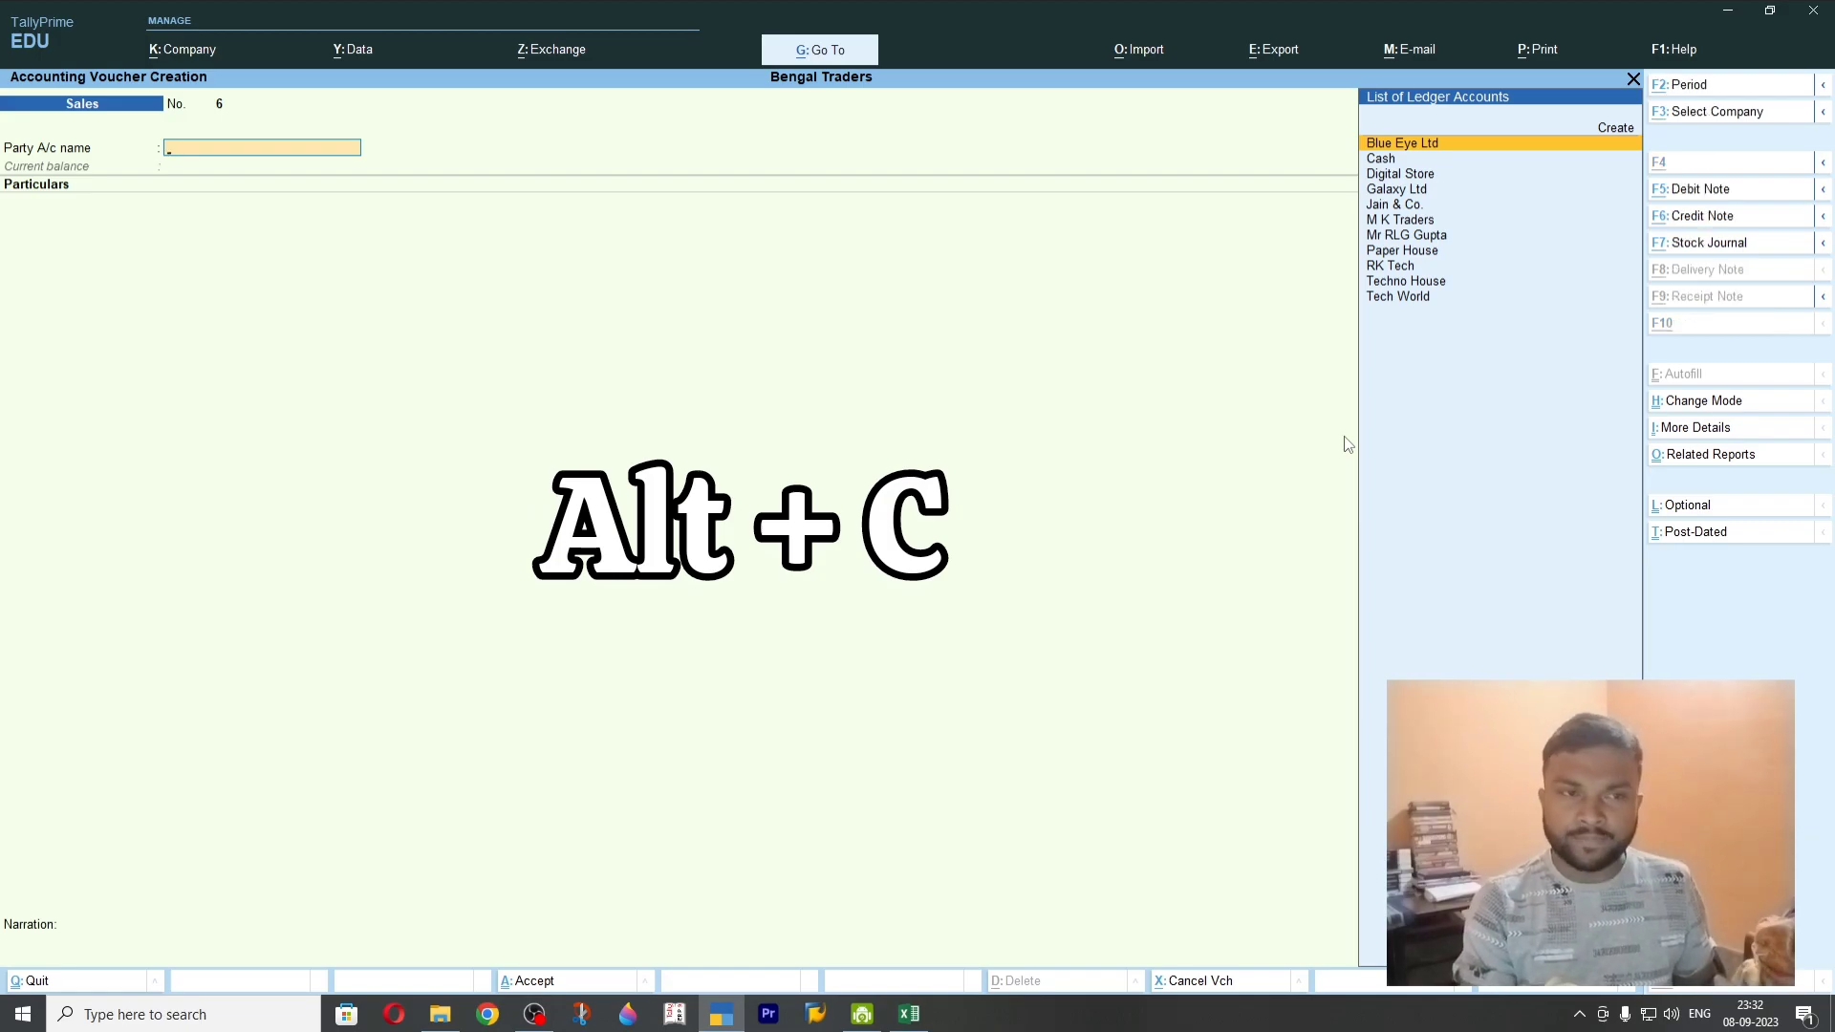
key(alt+c)
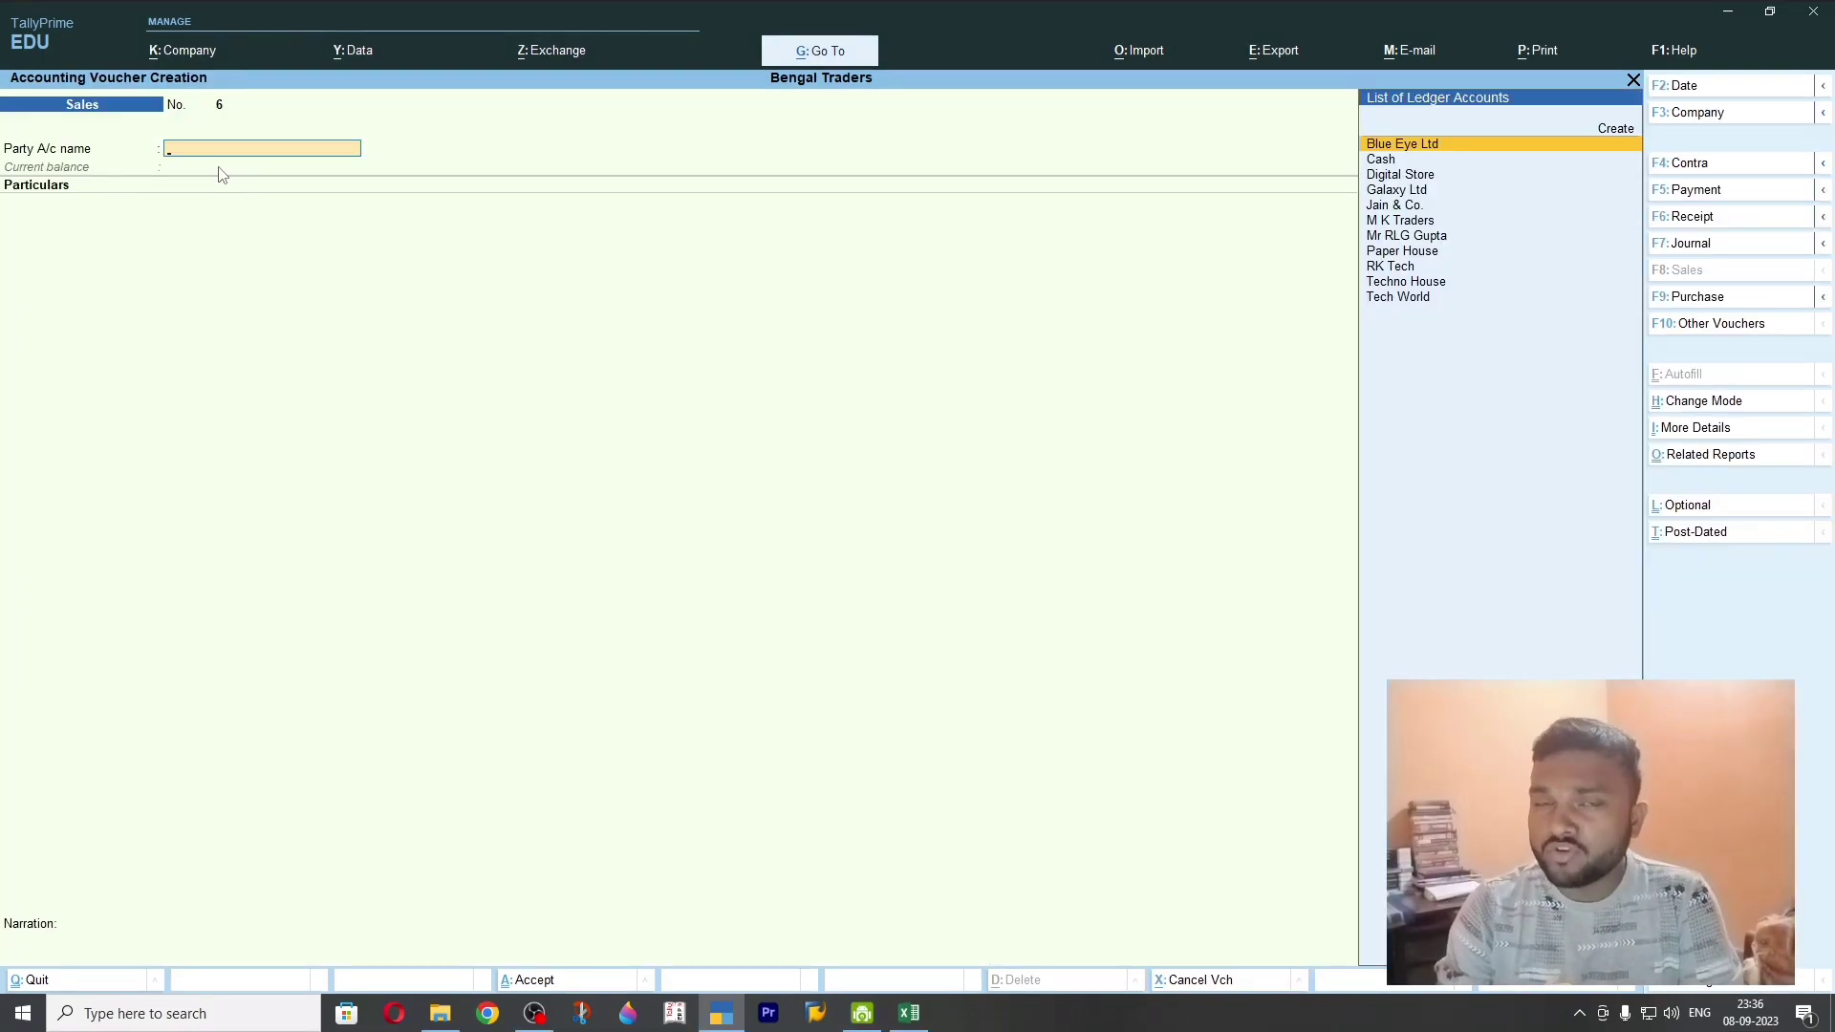
Set the sales voucher date to 2-9-2023
key(F2)
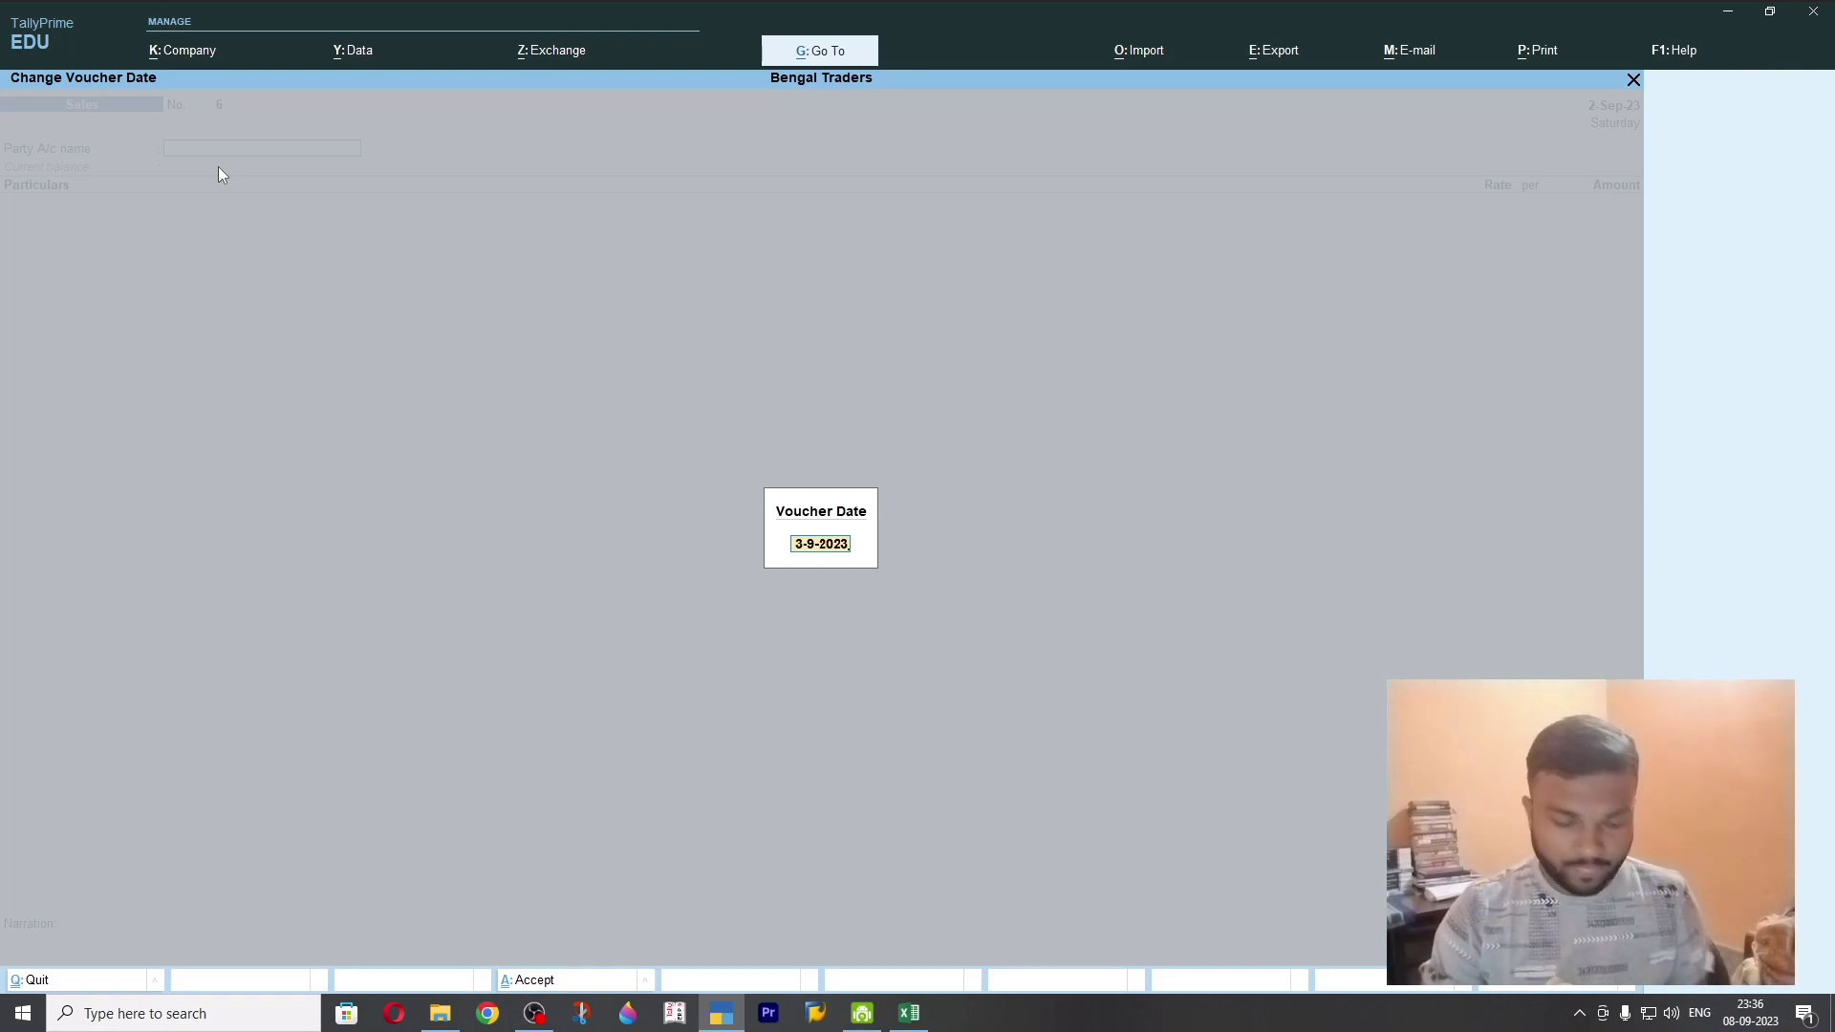
text(2)
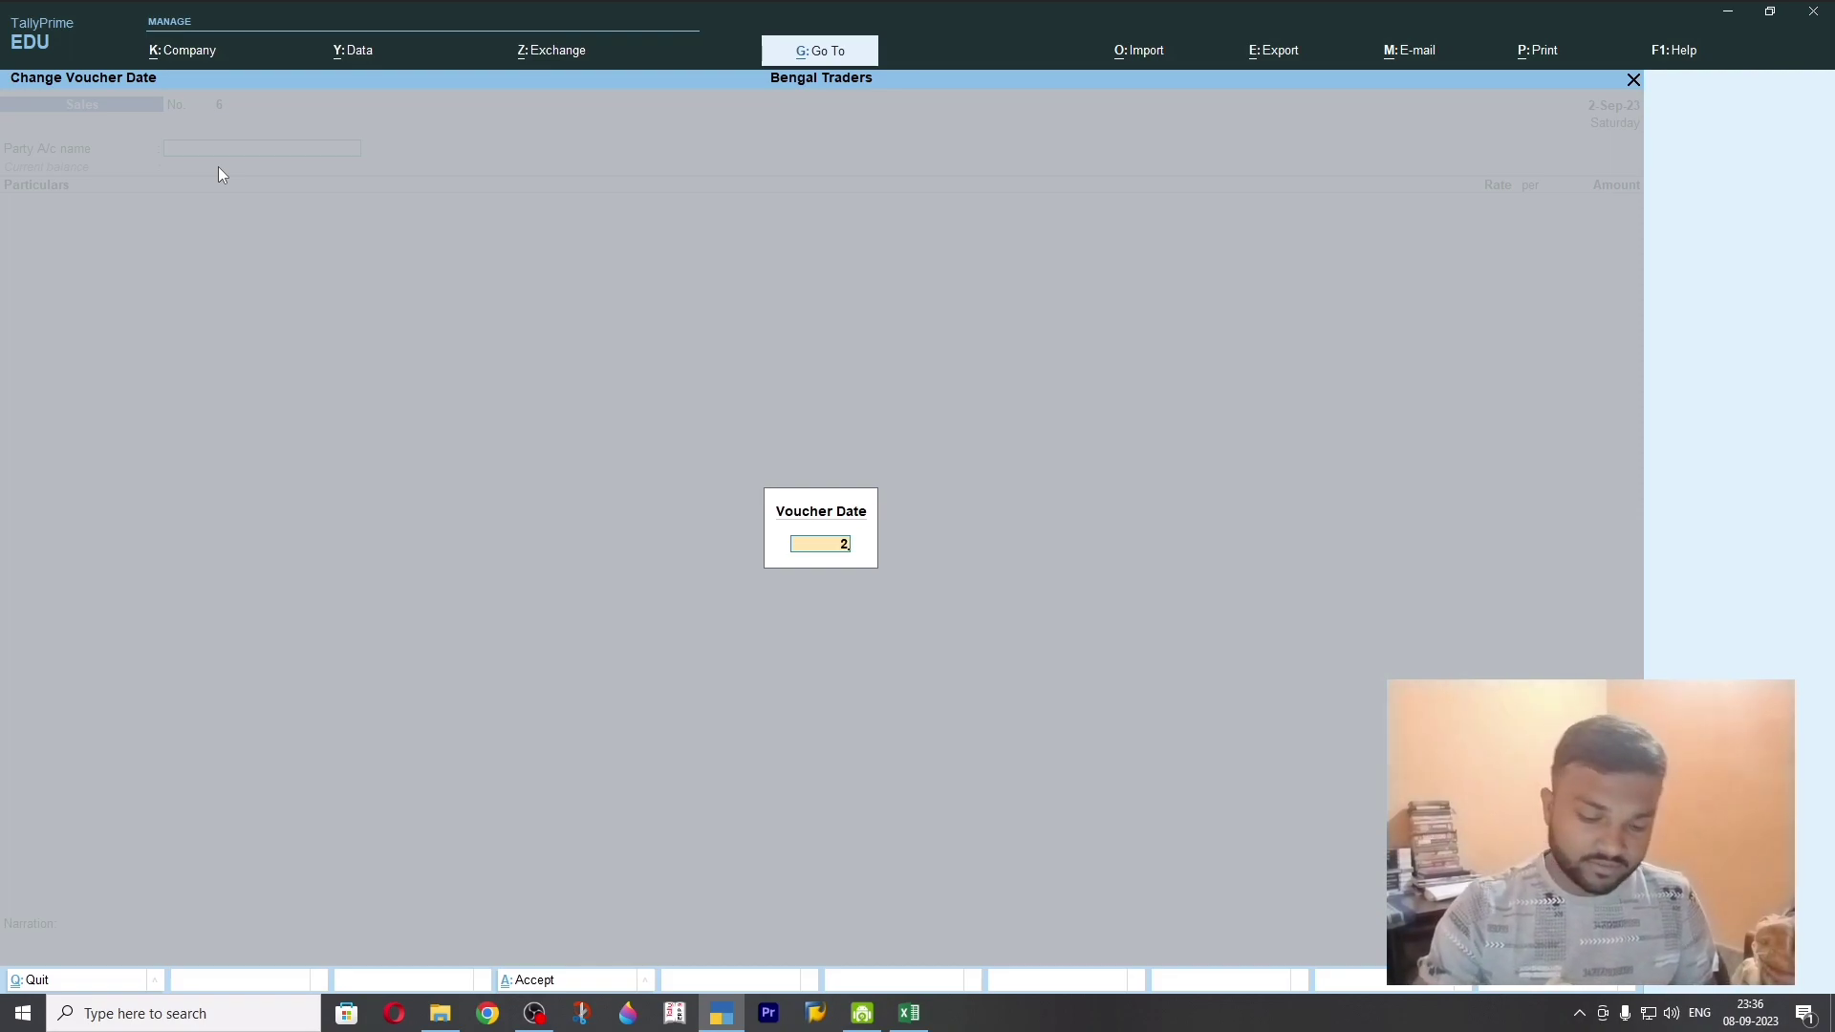
text(-9-)
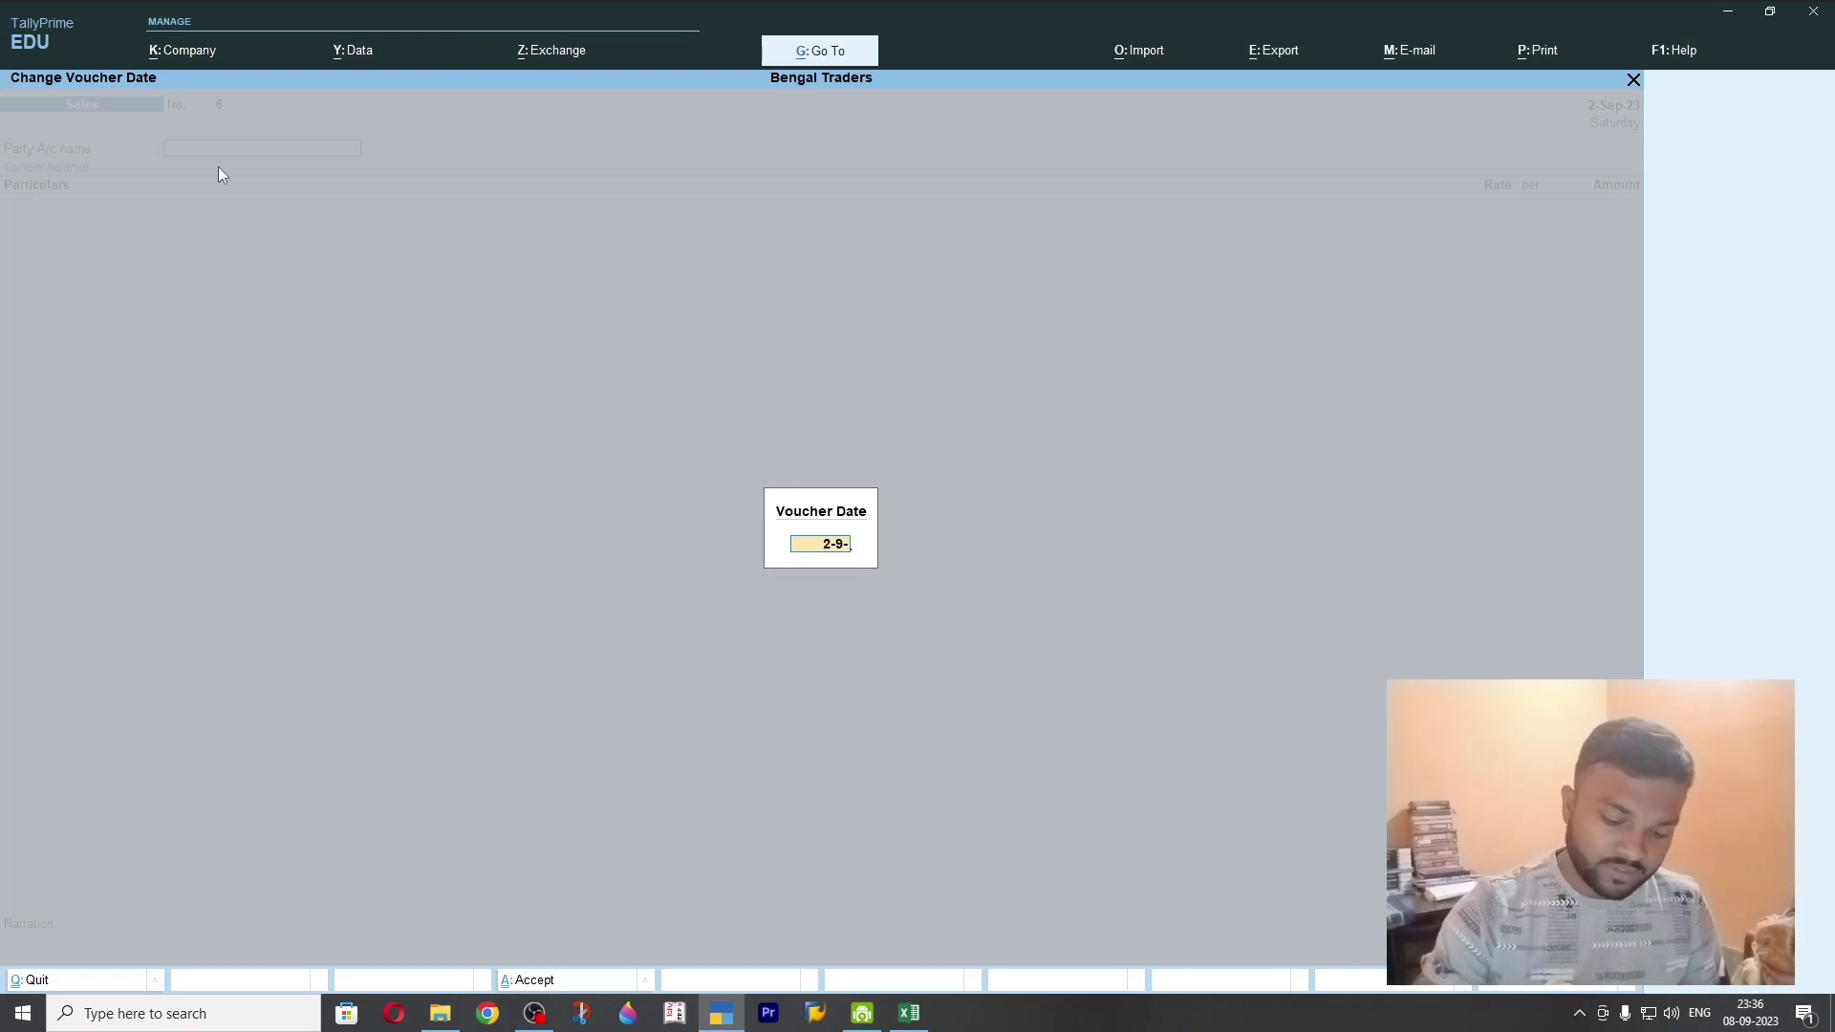
text(2023)
key(Return)
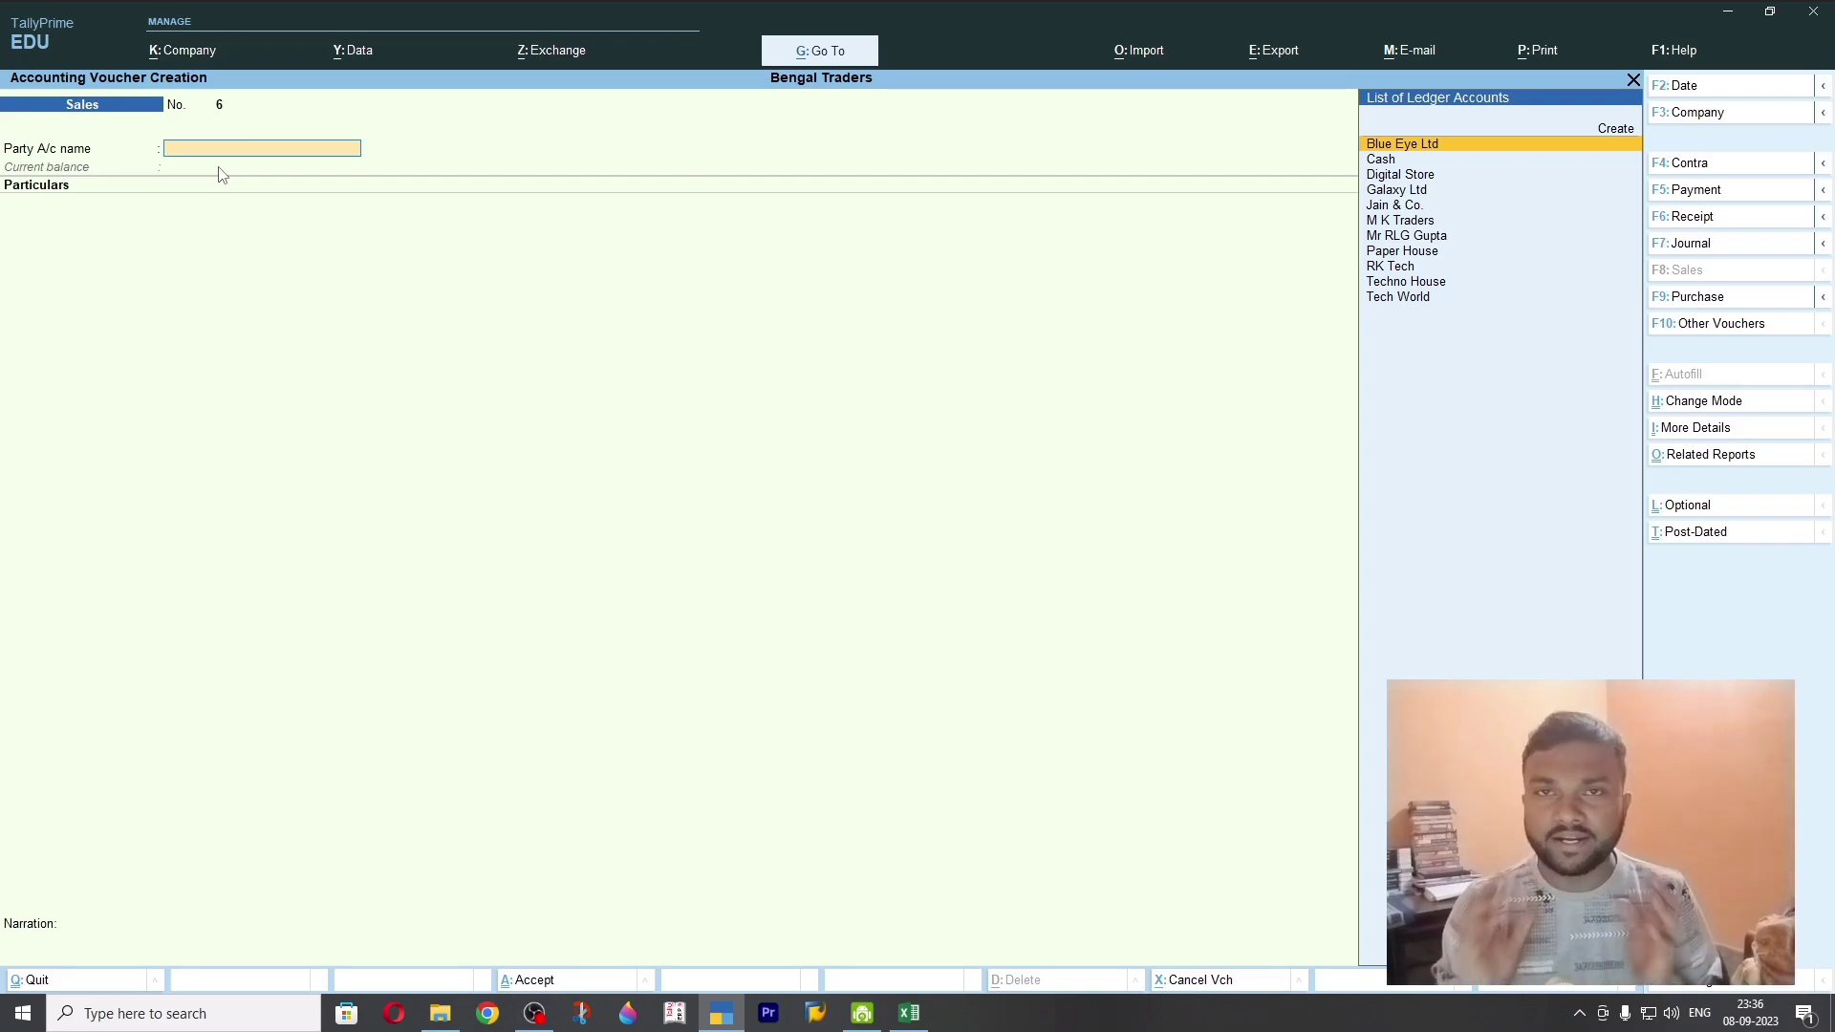
Start a new party ledger from the voucher, check the transaction text in Excel, and name the ledger The Mood Solution
key(alt+c)
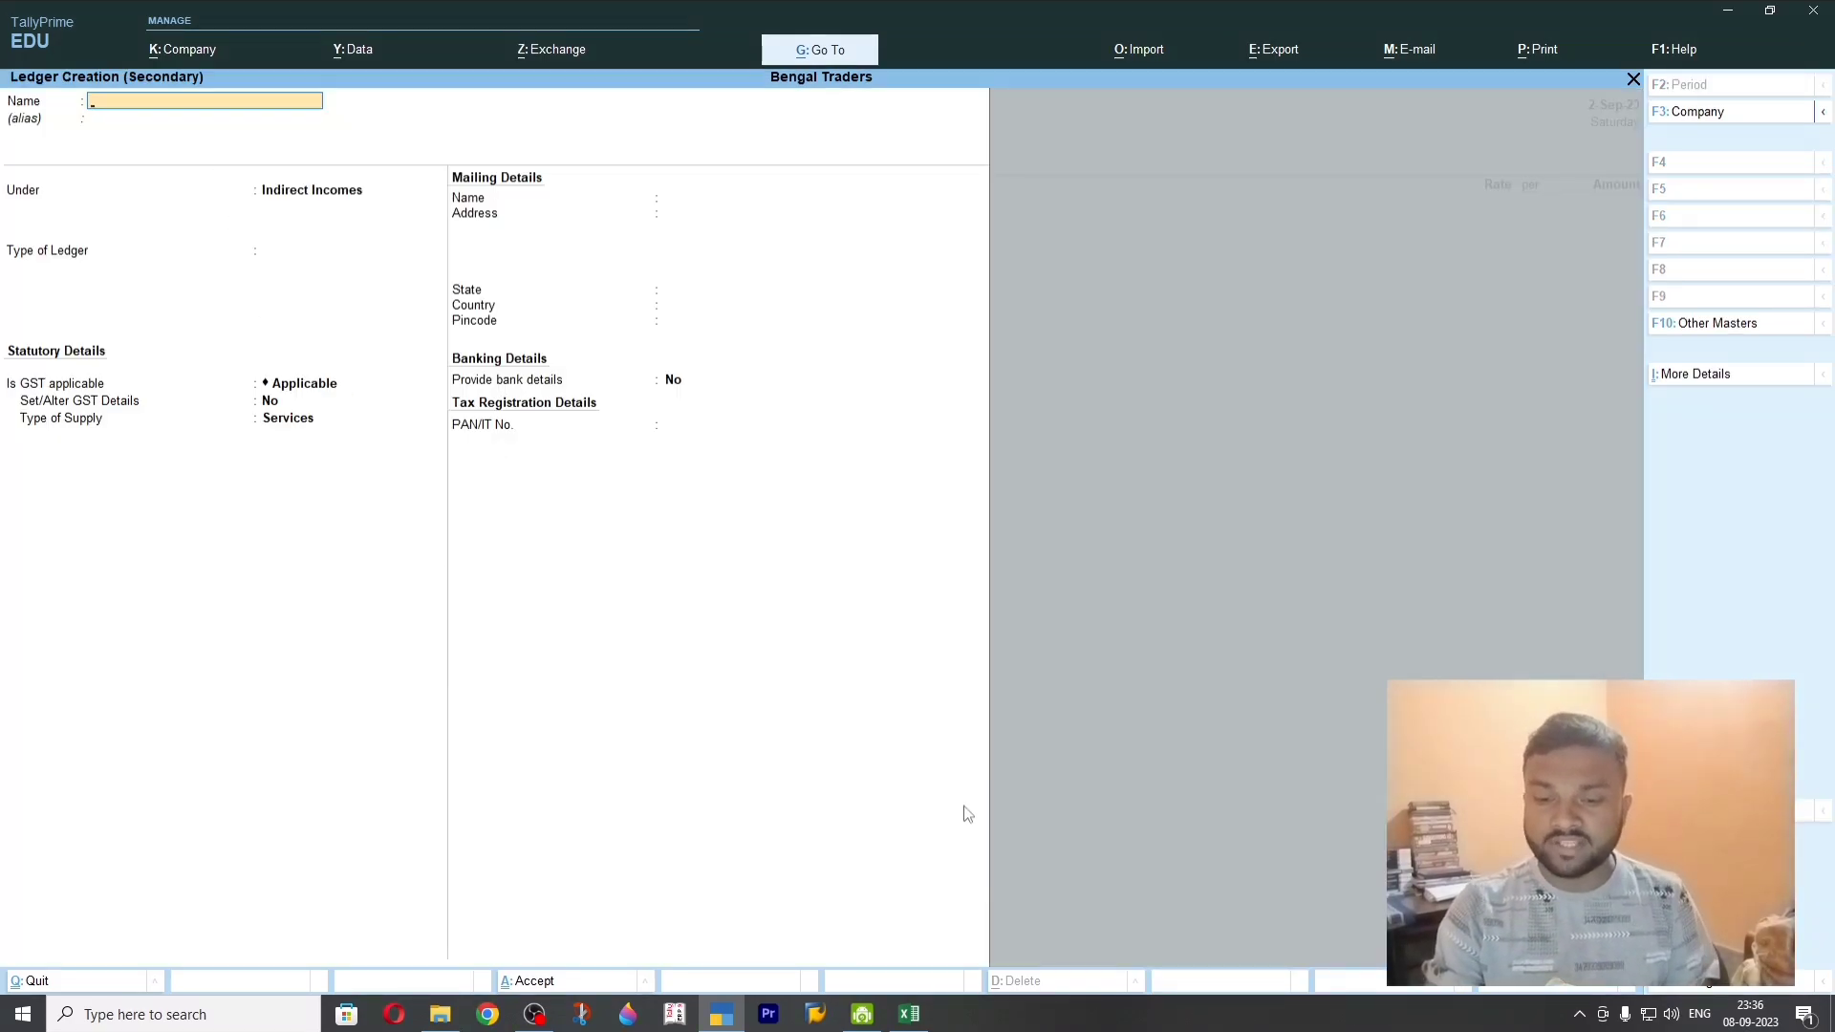
click(909, 1012)
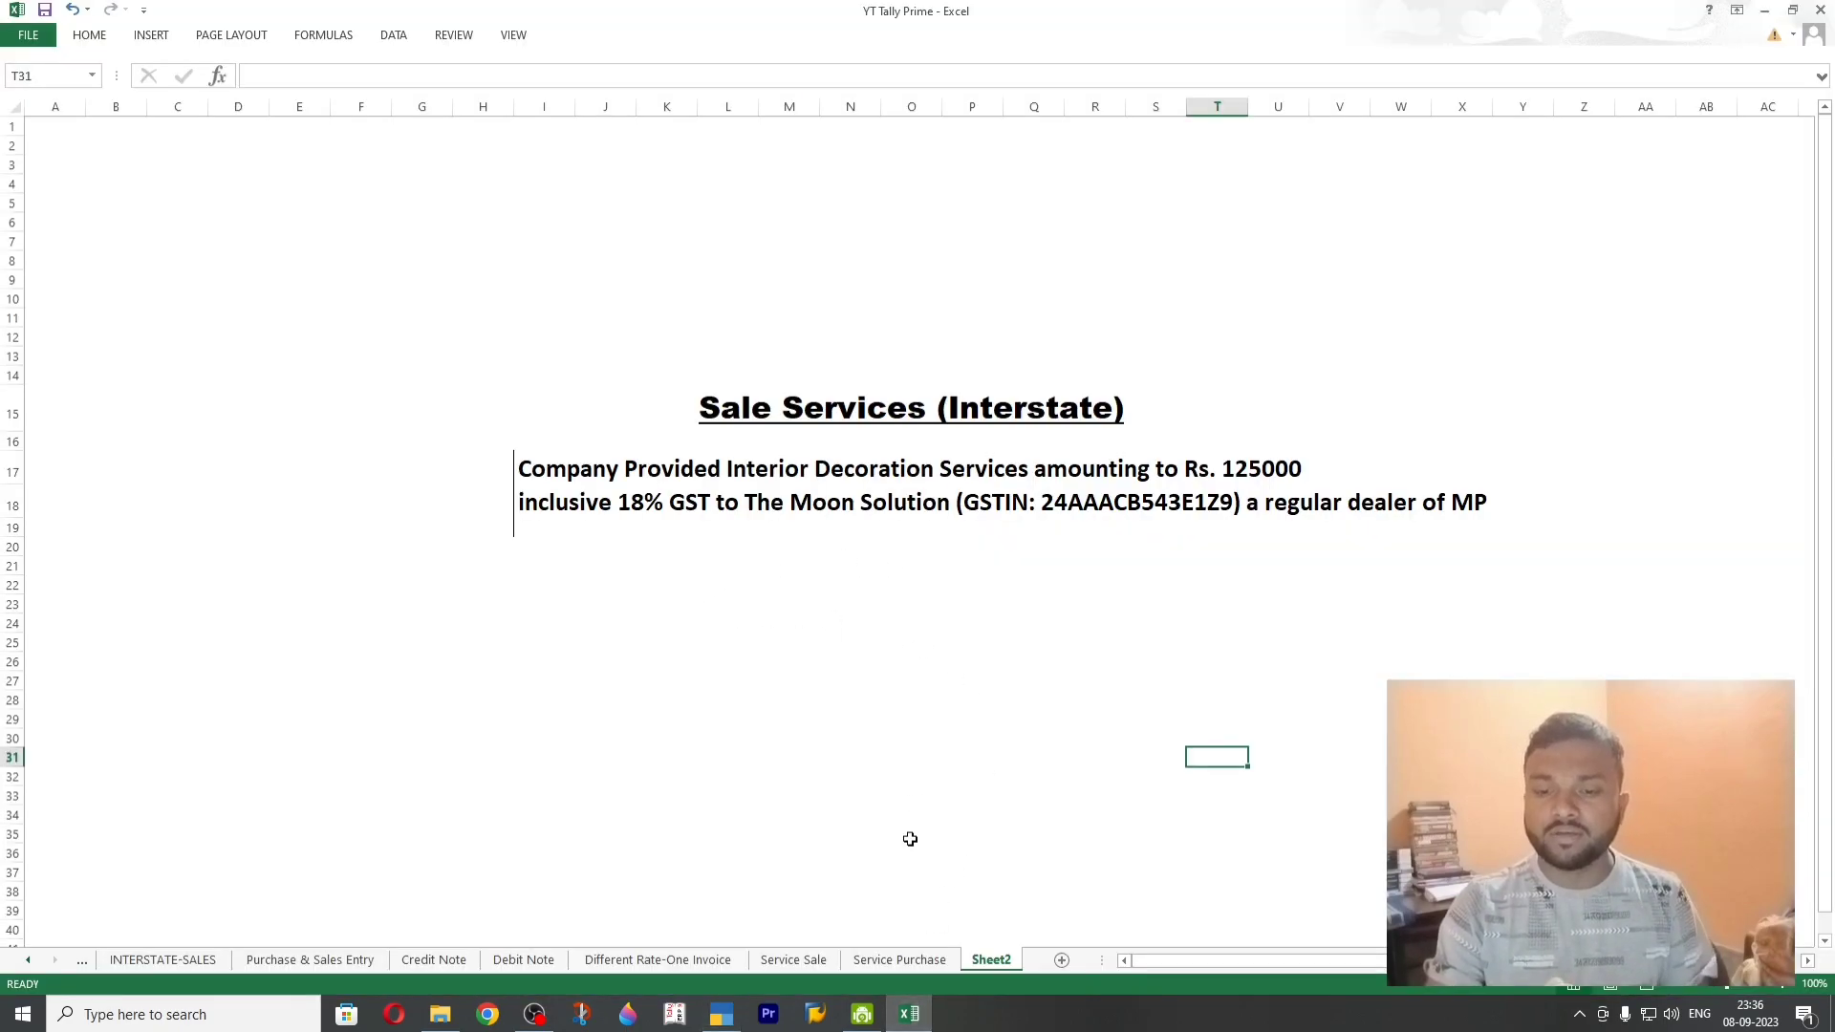
click(909, 1013)
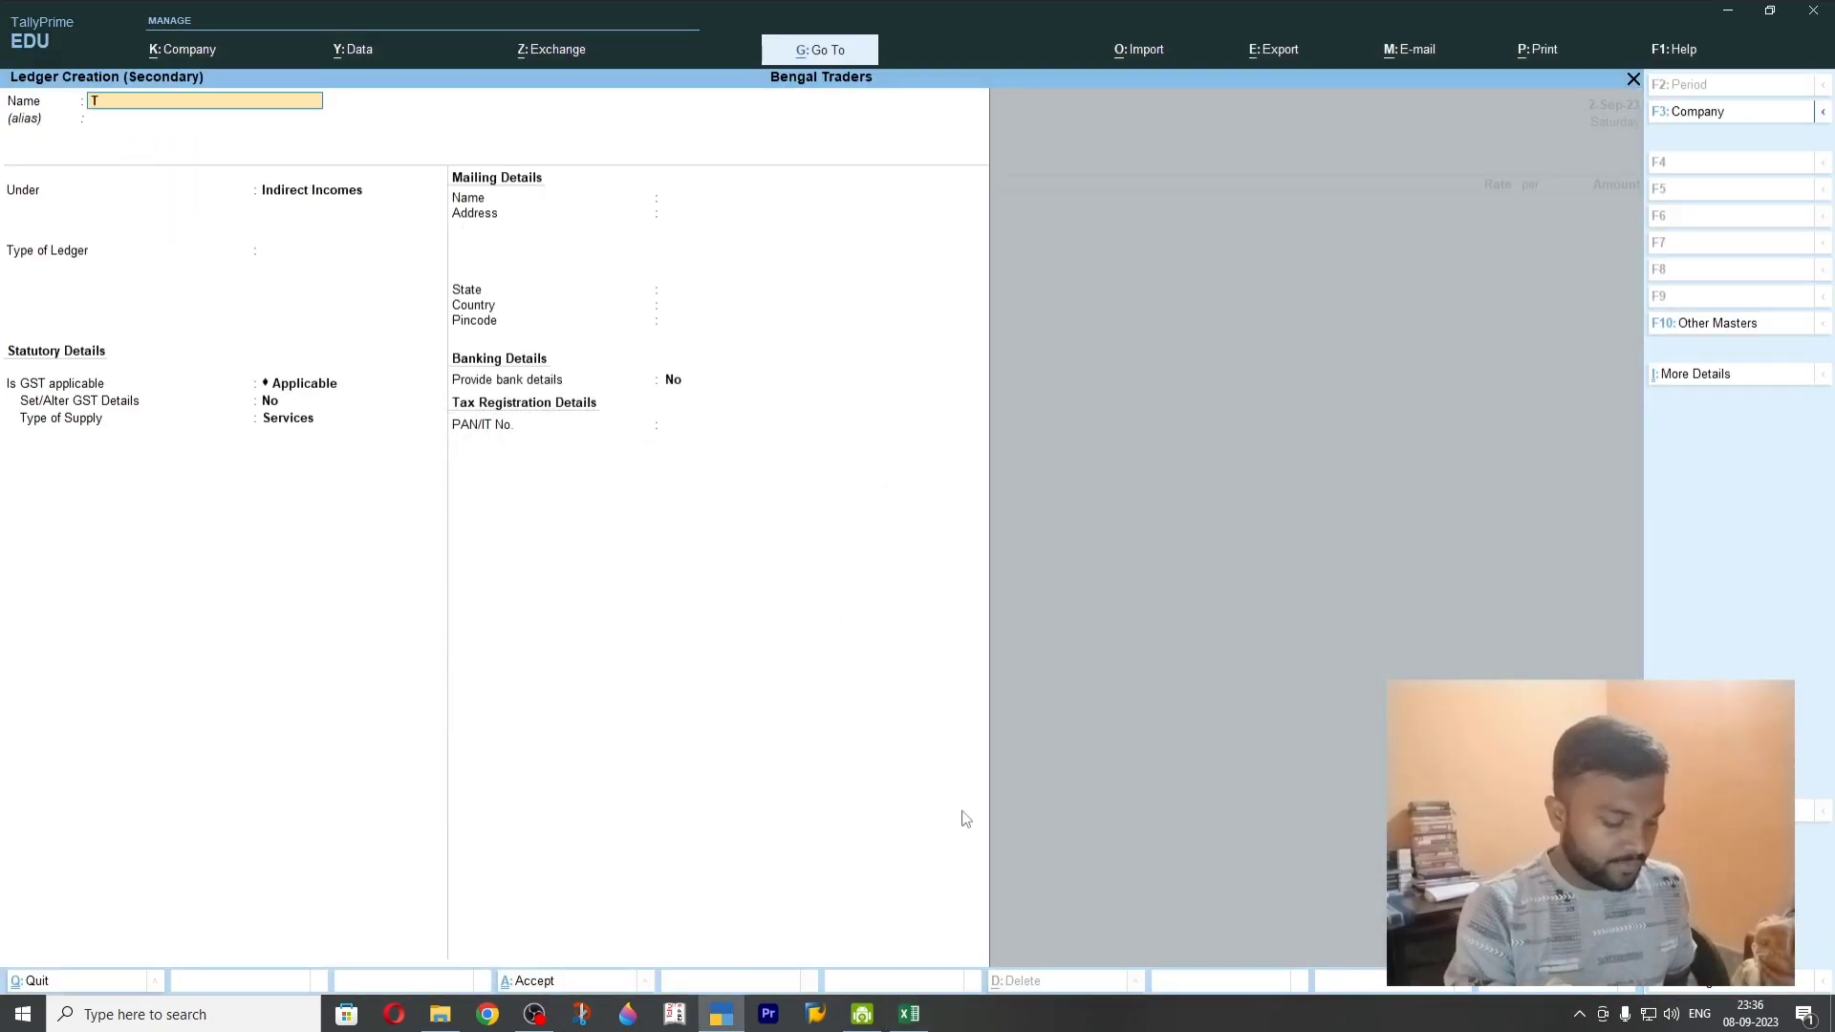
text(The Mood Solution)
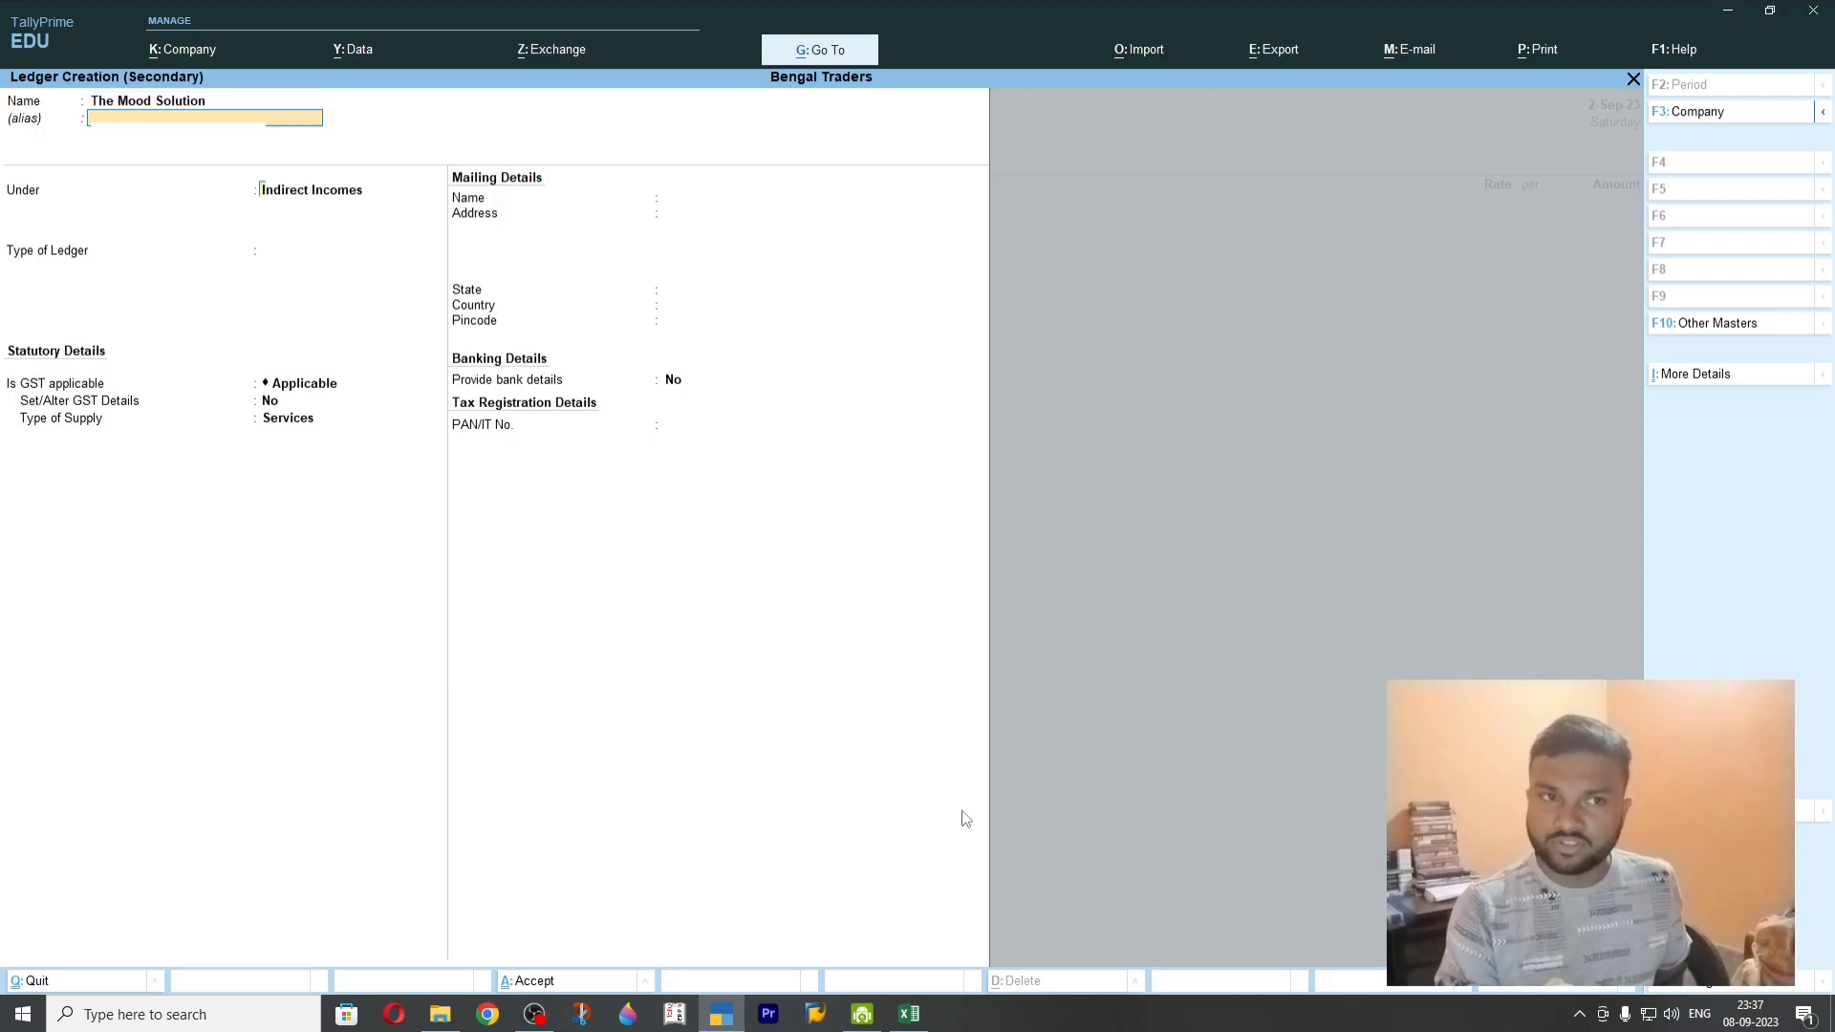
Place the ledger under Sundry Debtors with bill-by-bill balances and a 15-day default credit period, leaving the credit days check at No
key(Return)
text(Sun)
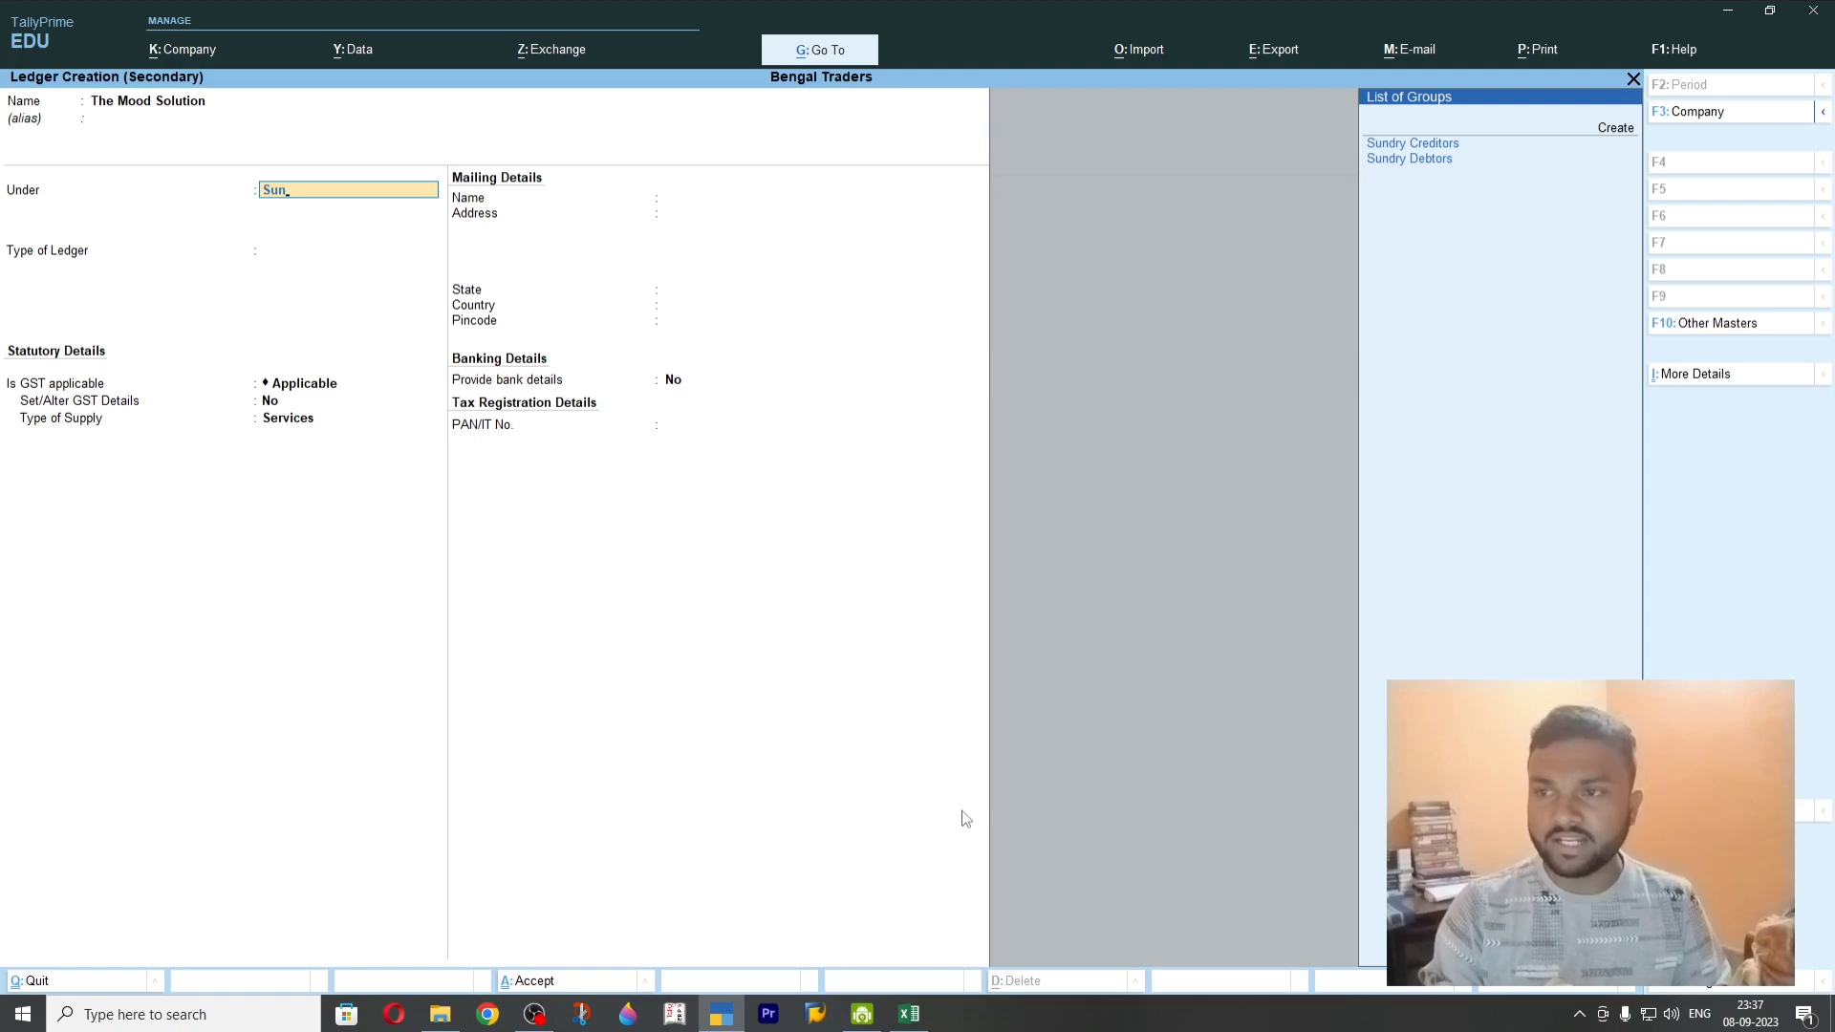
key(Down)
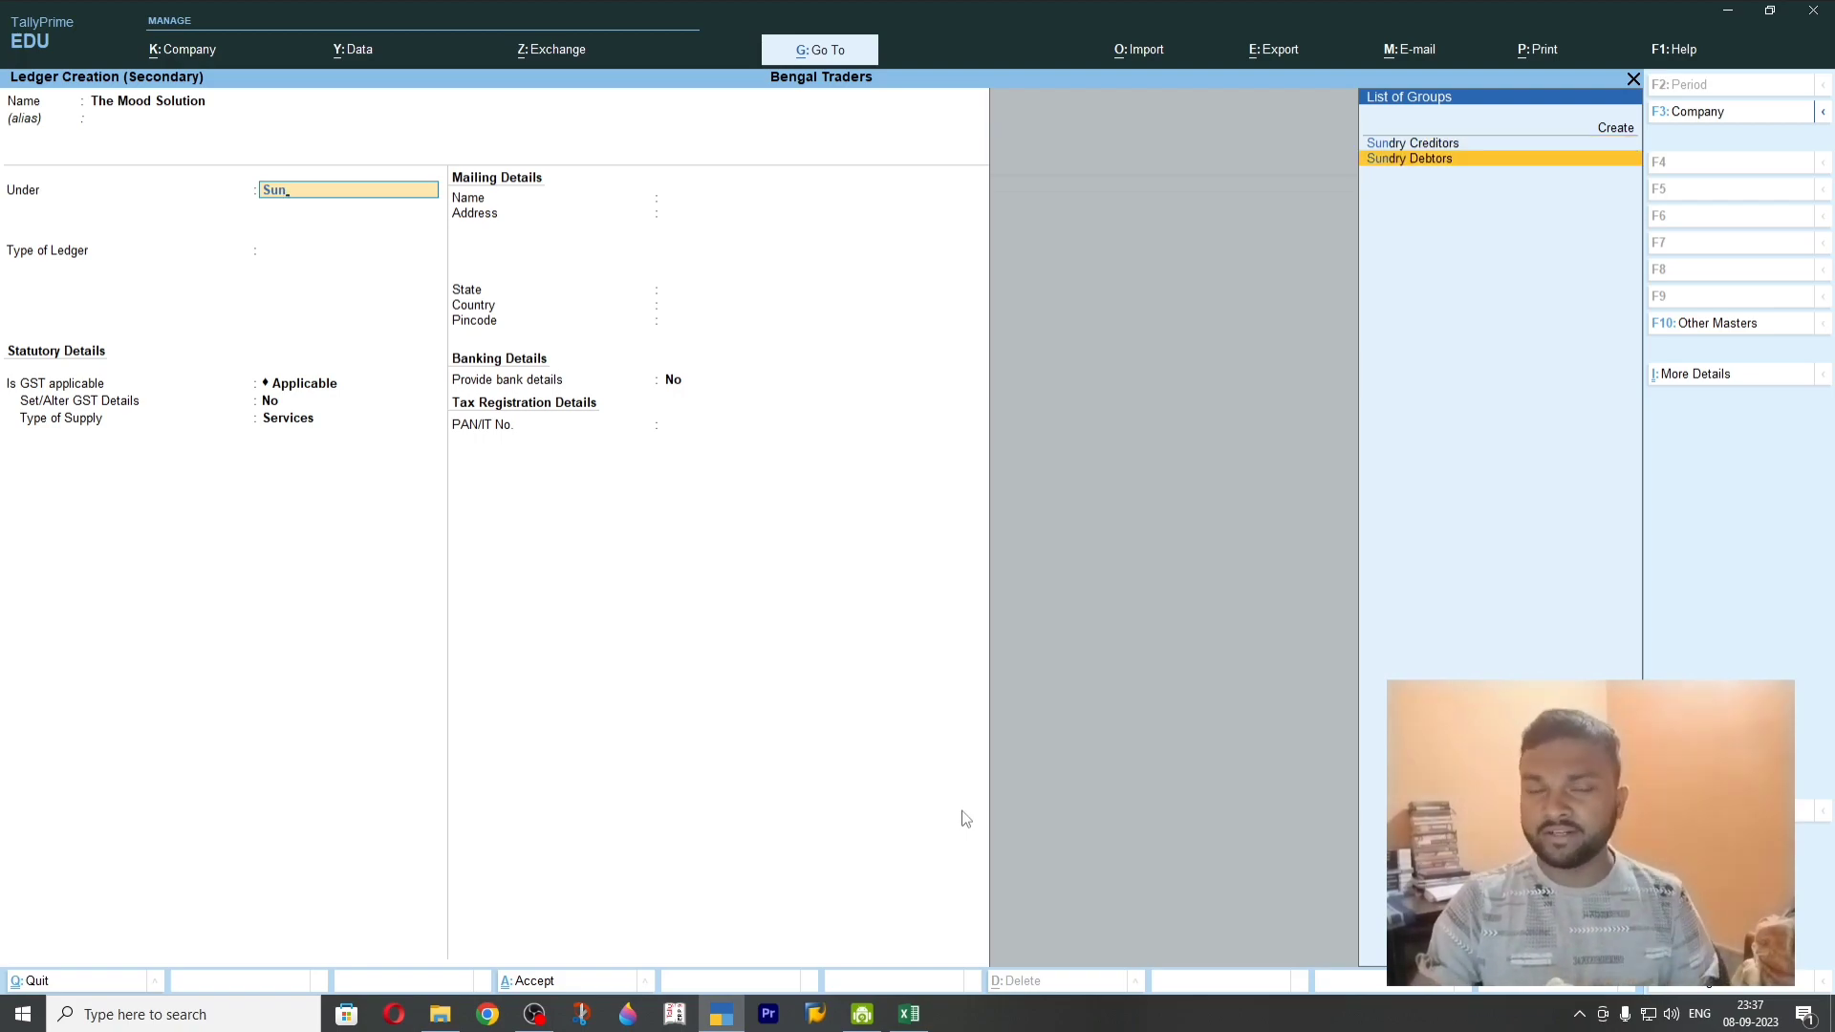
key(Return)
key(Return)
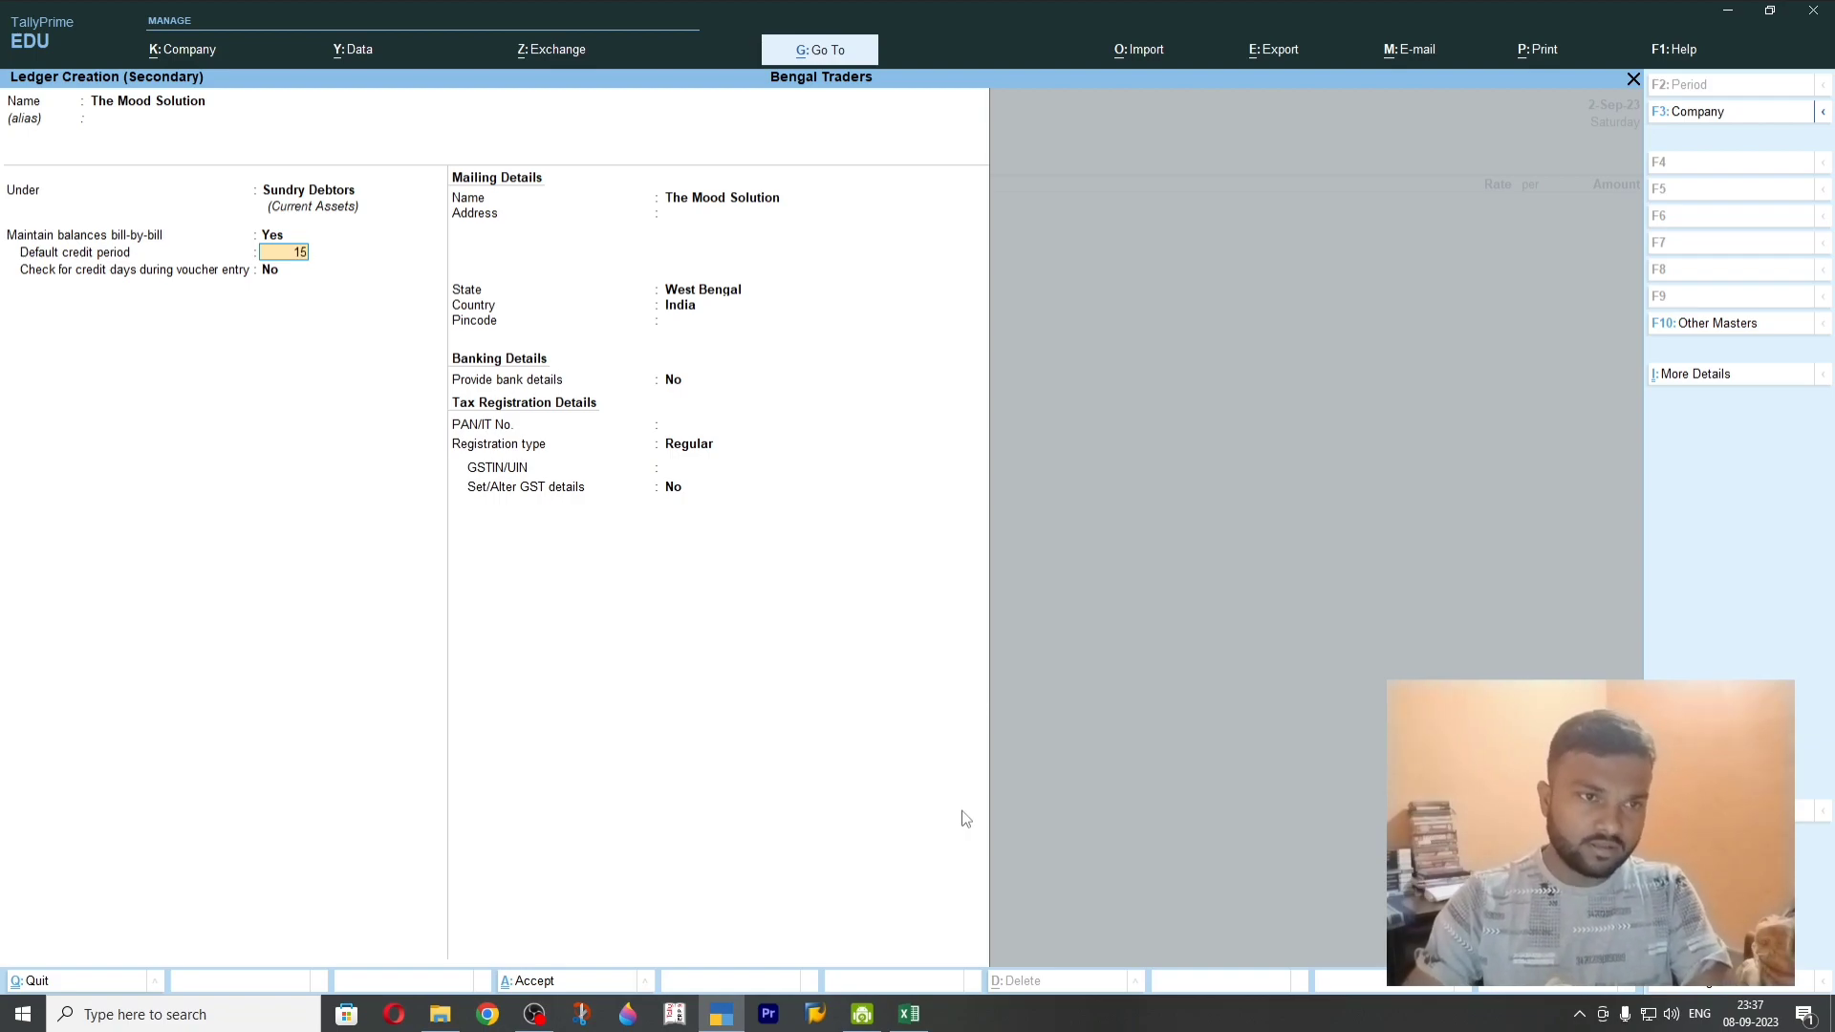
key(Return)
key(Return)
key(Return)
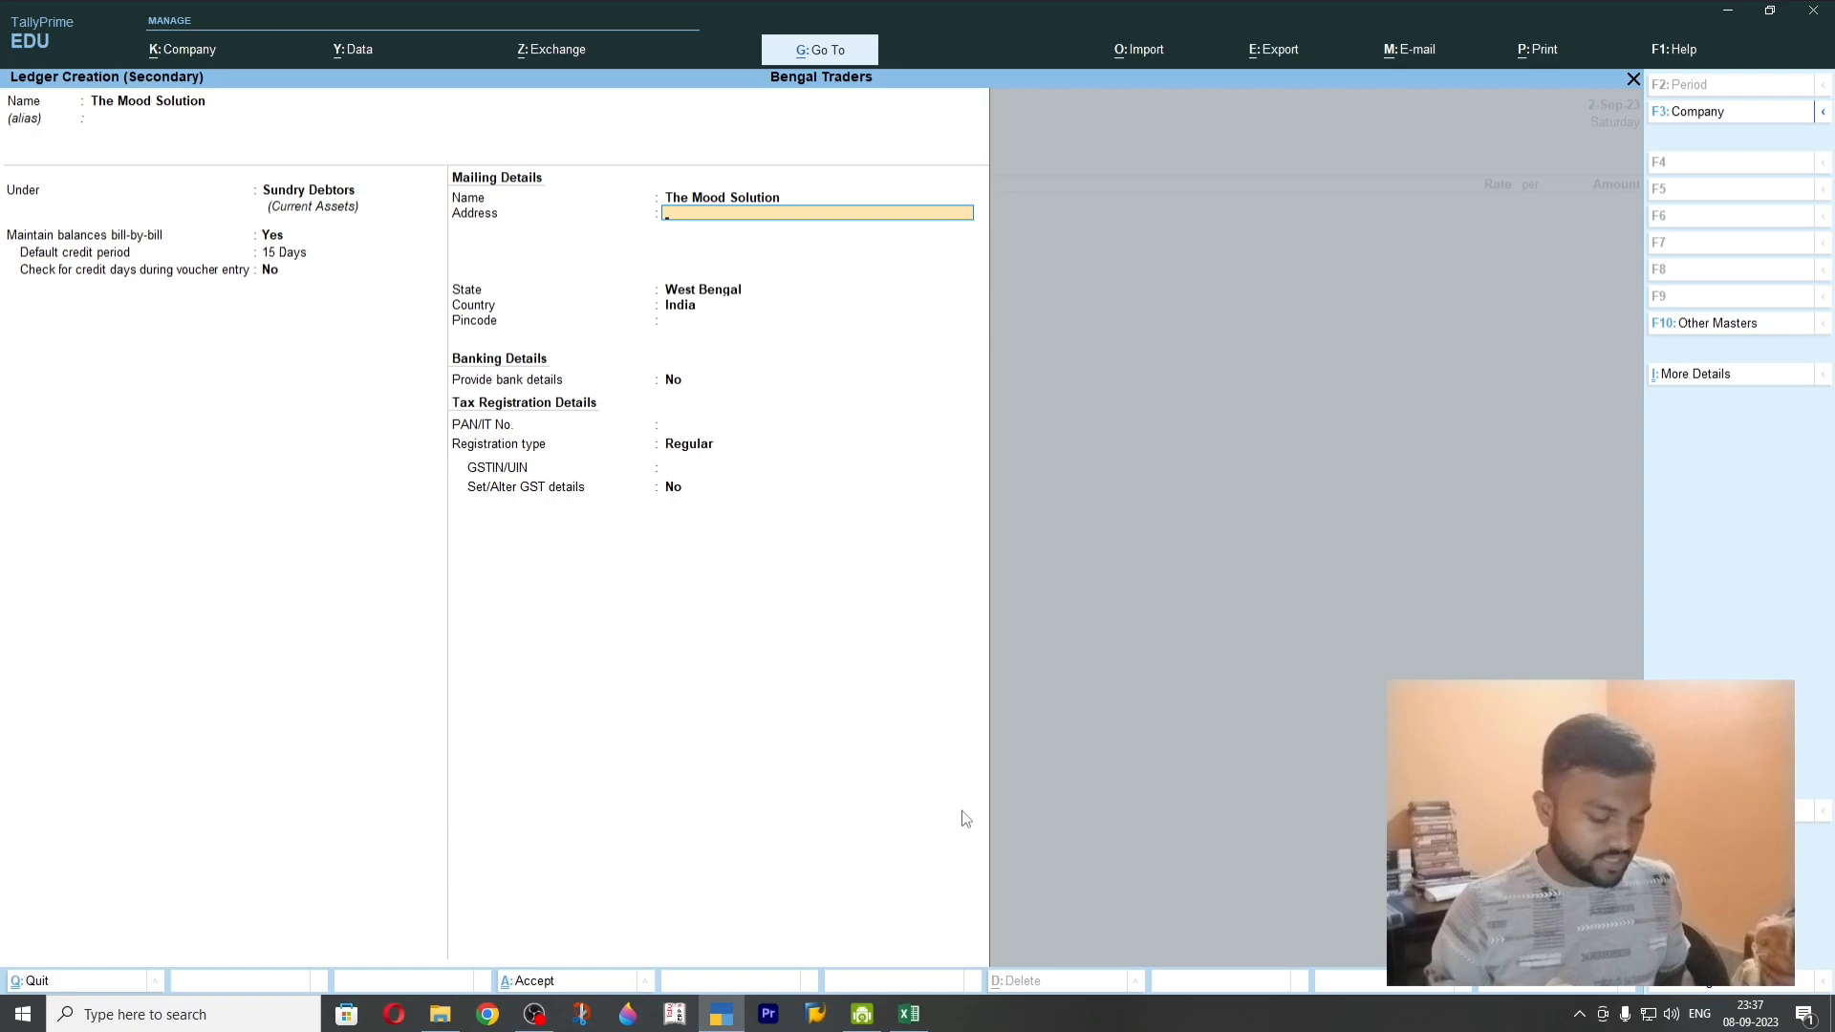
Fill in the party's mailing address and pincode with Madhya Pradesh as the state, leaving bank details at No
text(Bh-2 MG Road Madhya Pradesh)
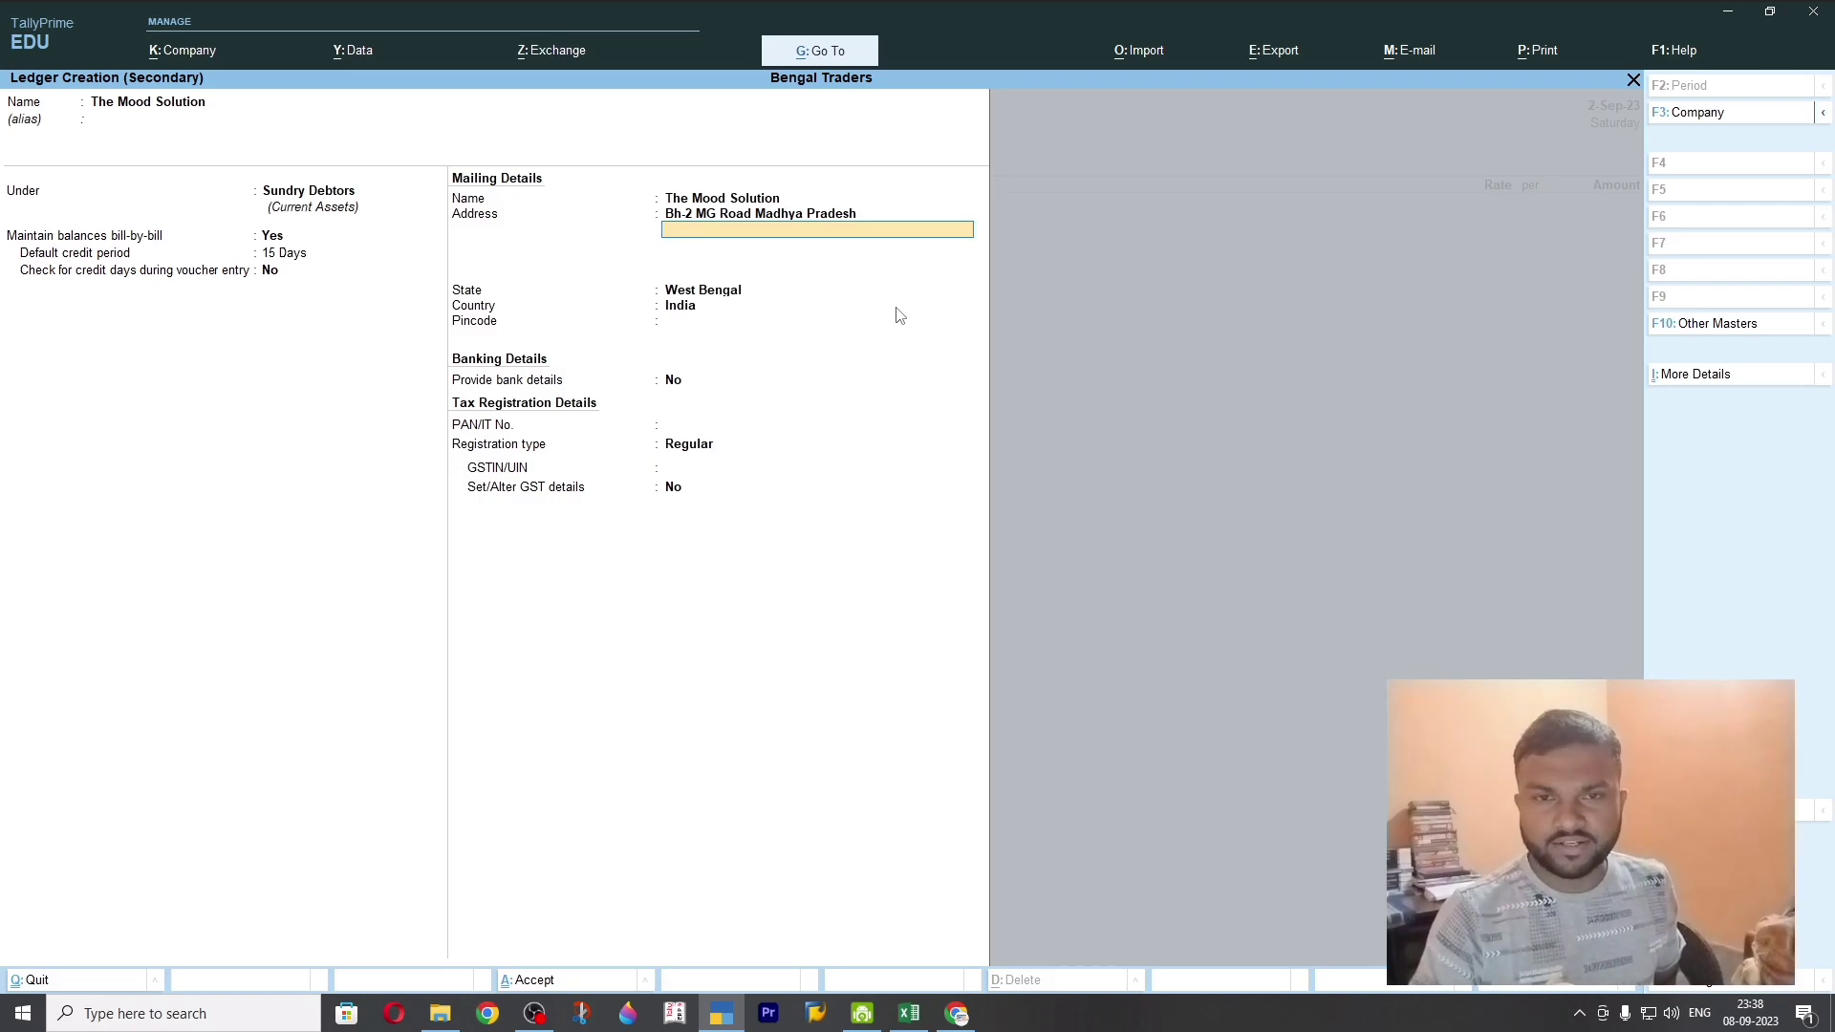
key(Return)
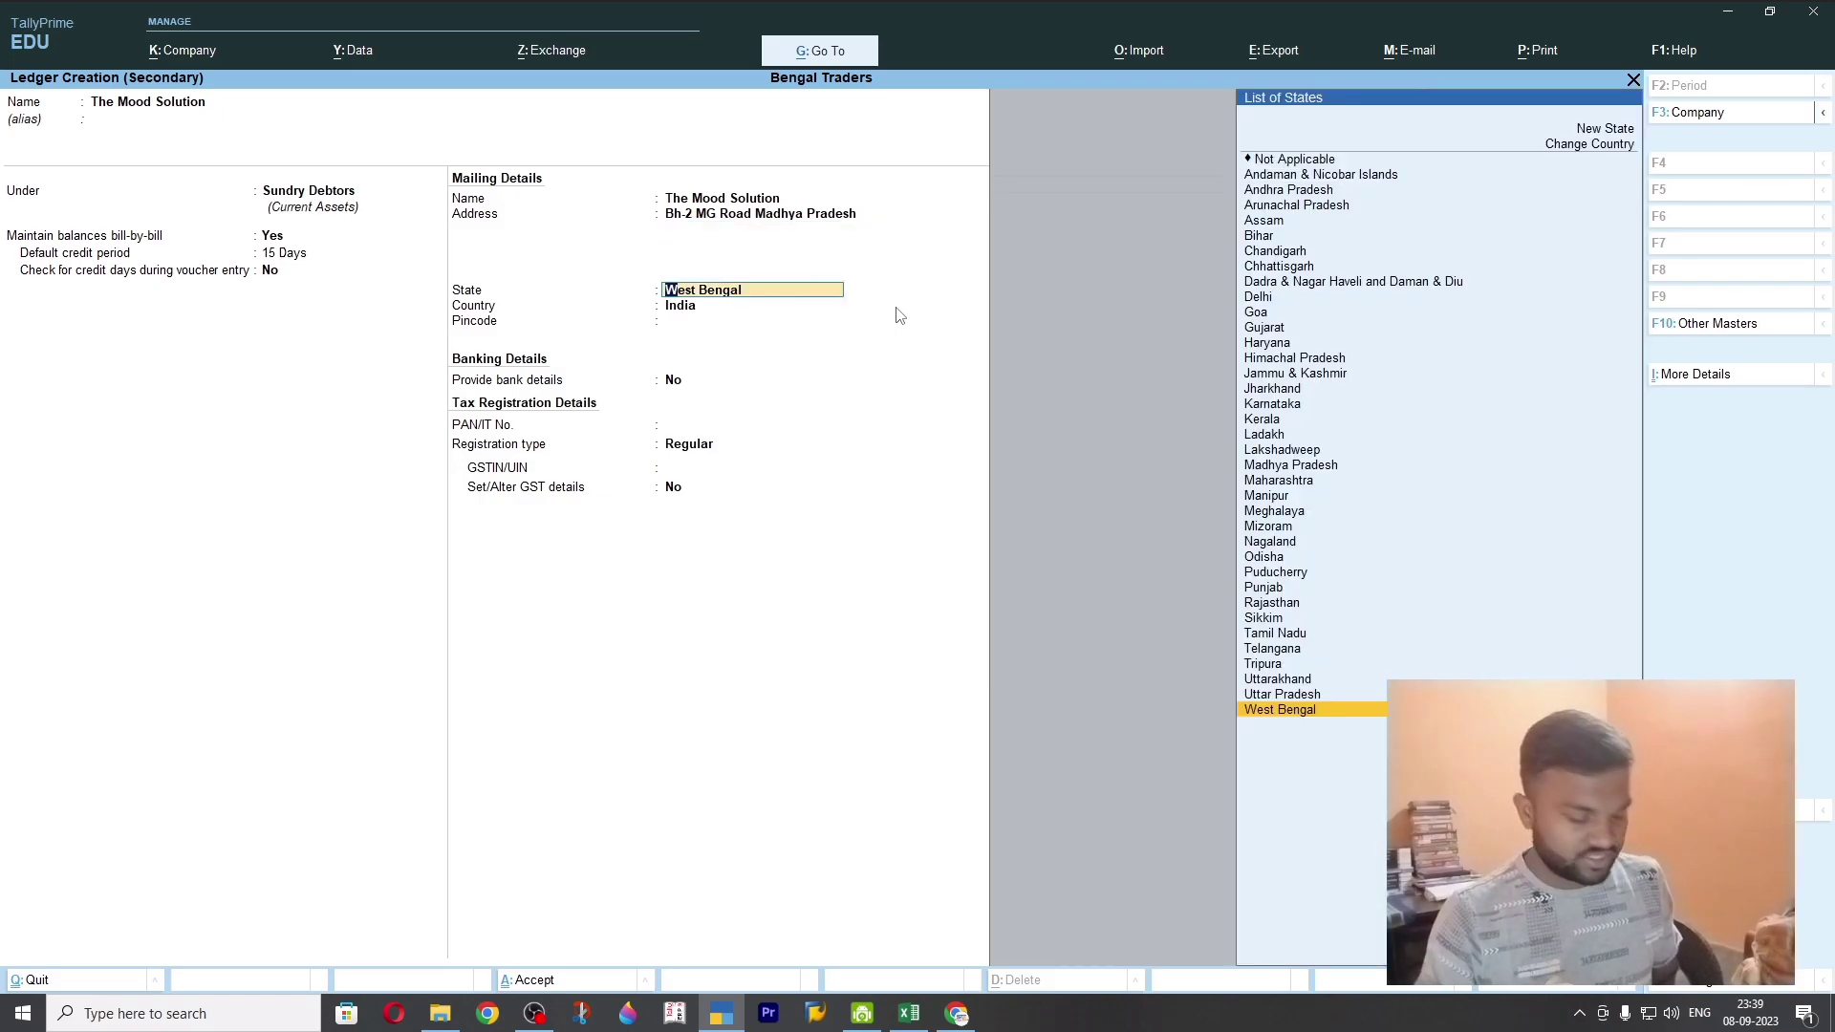
text(Ma)
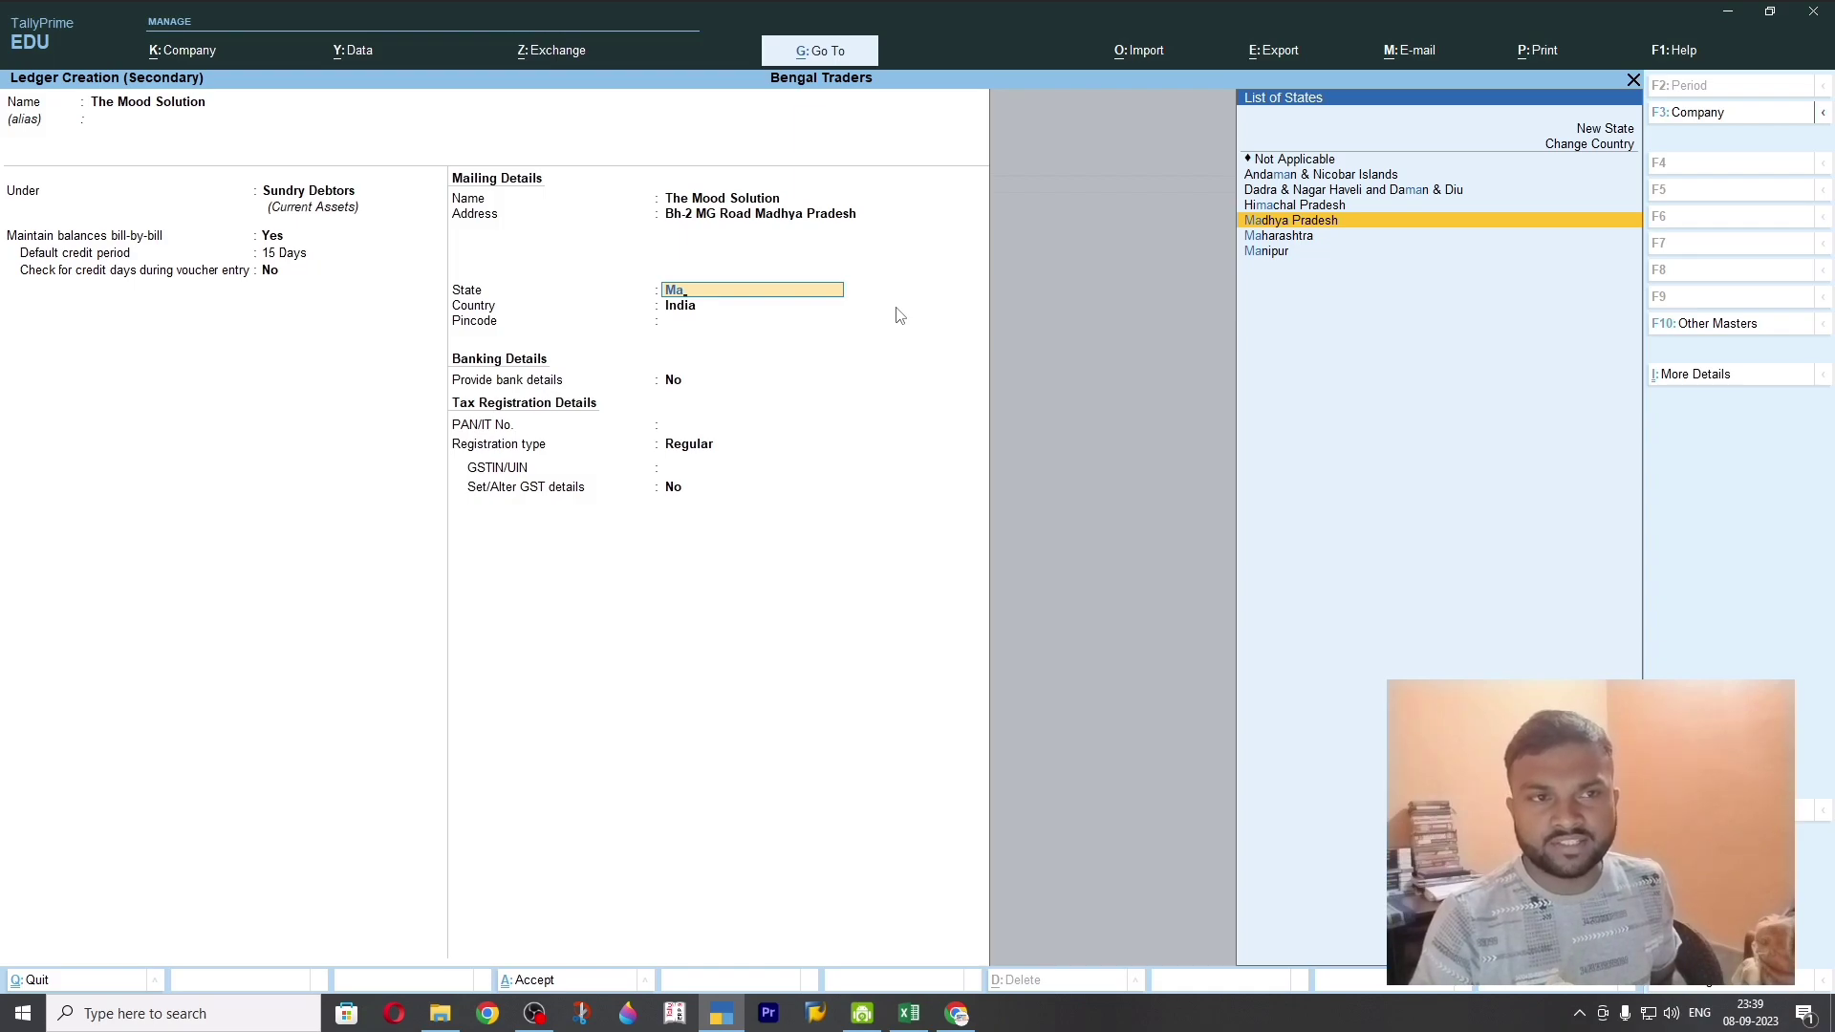
key(Return)
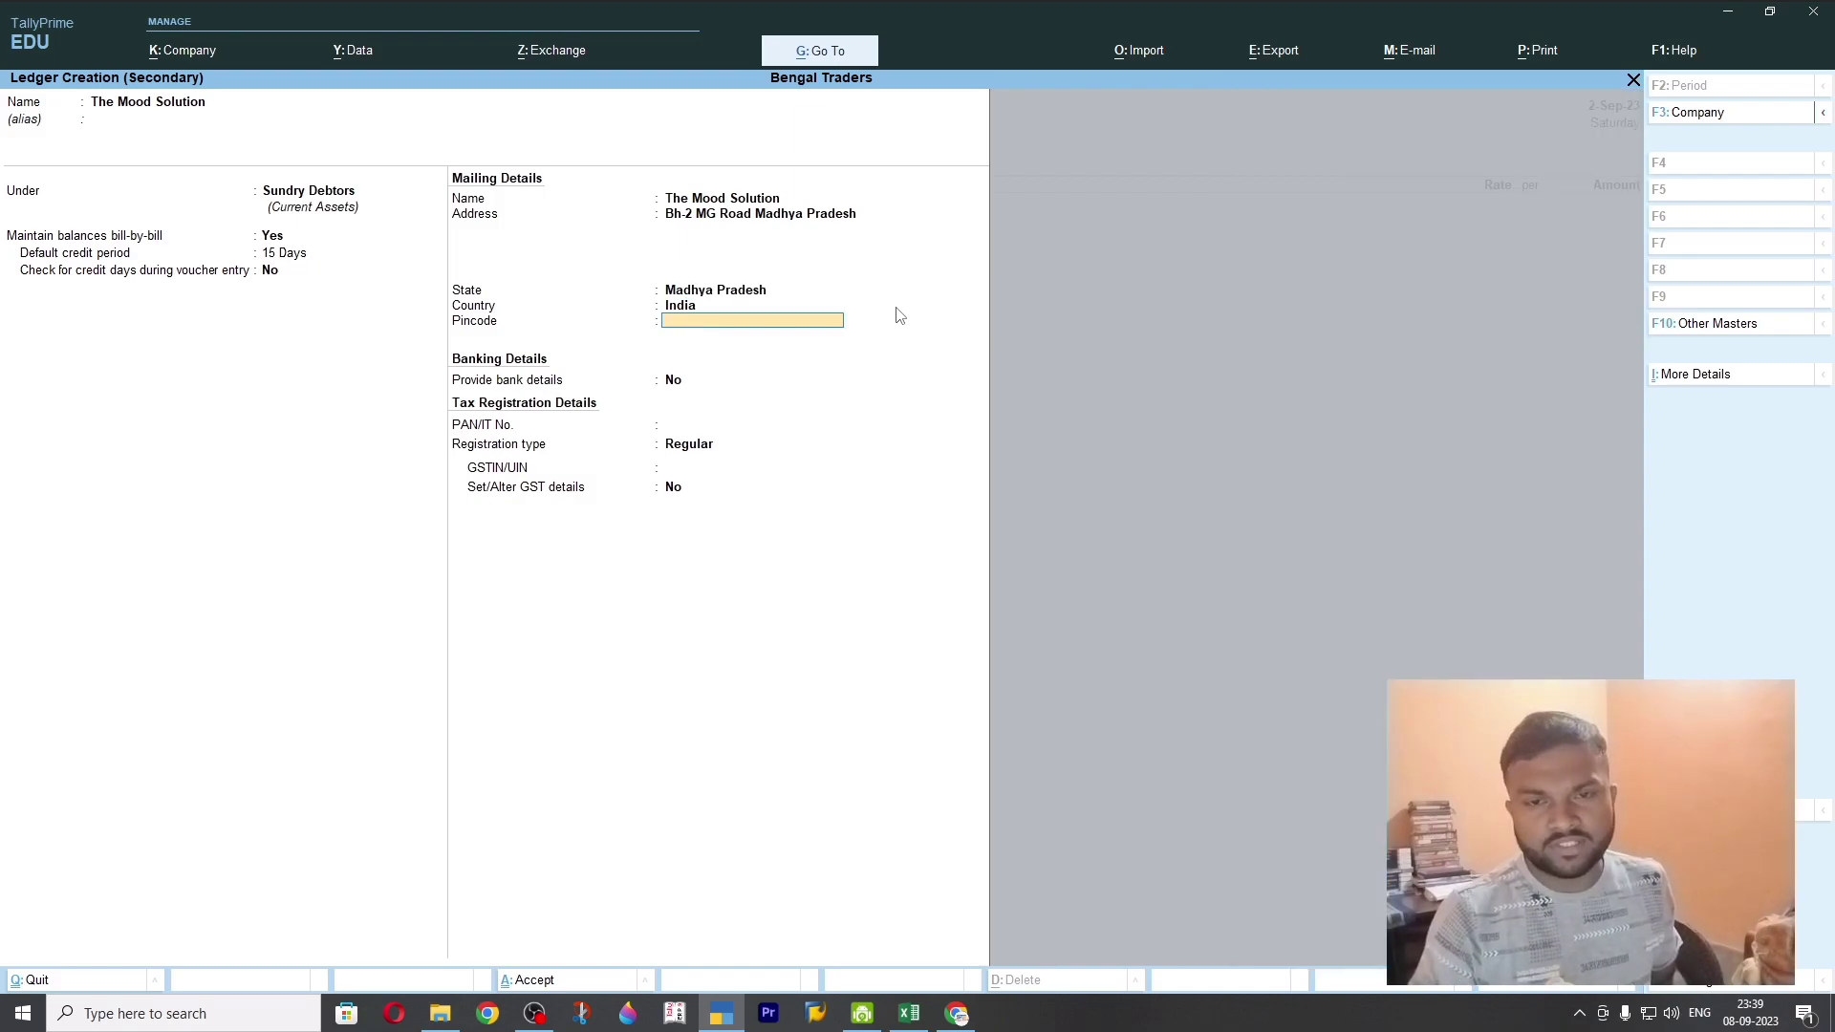
text(473101)
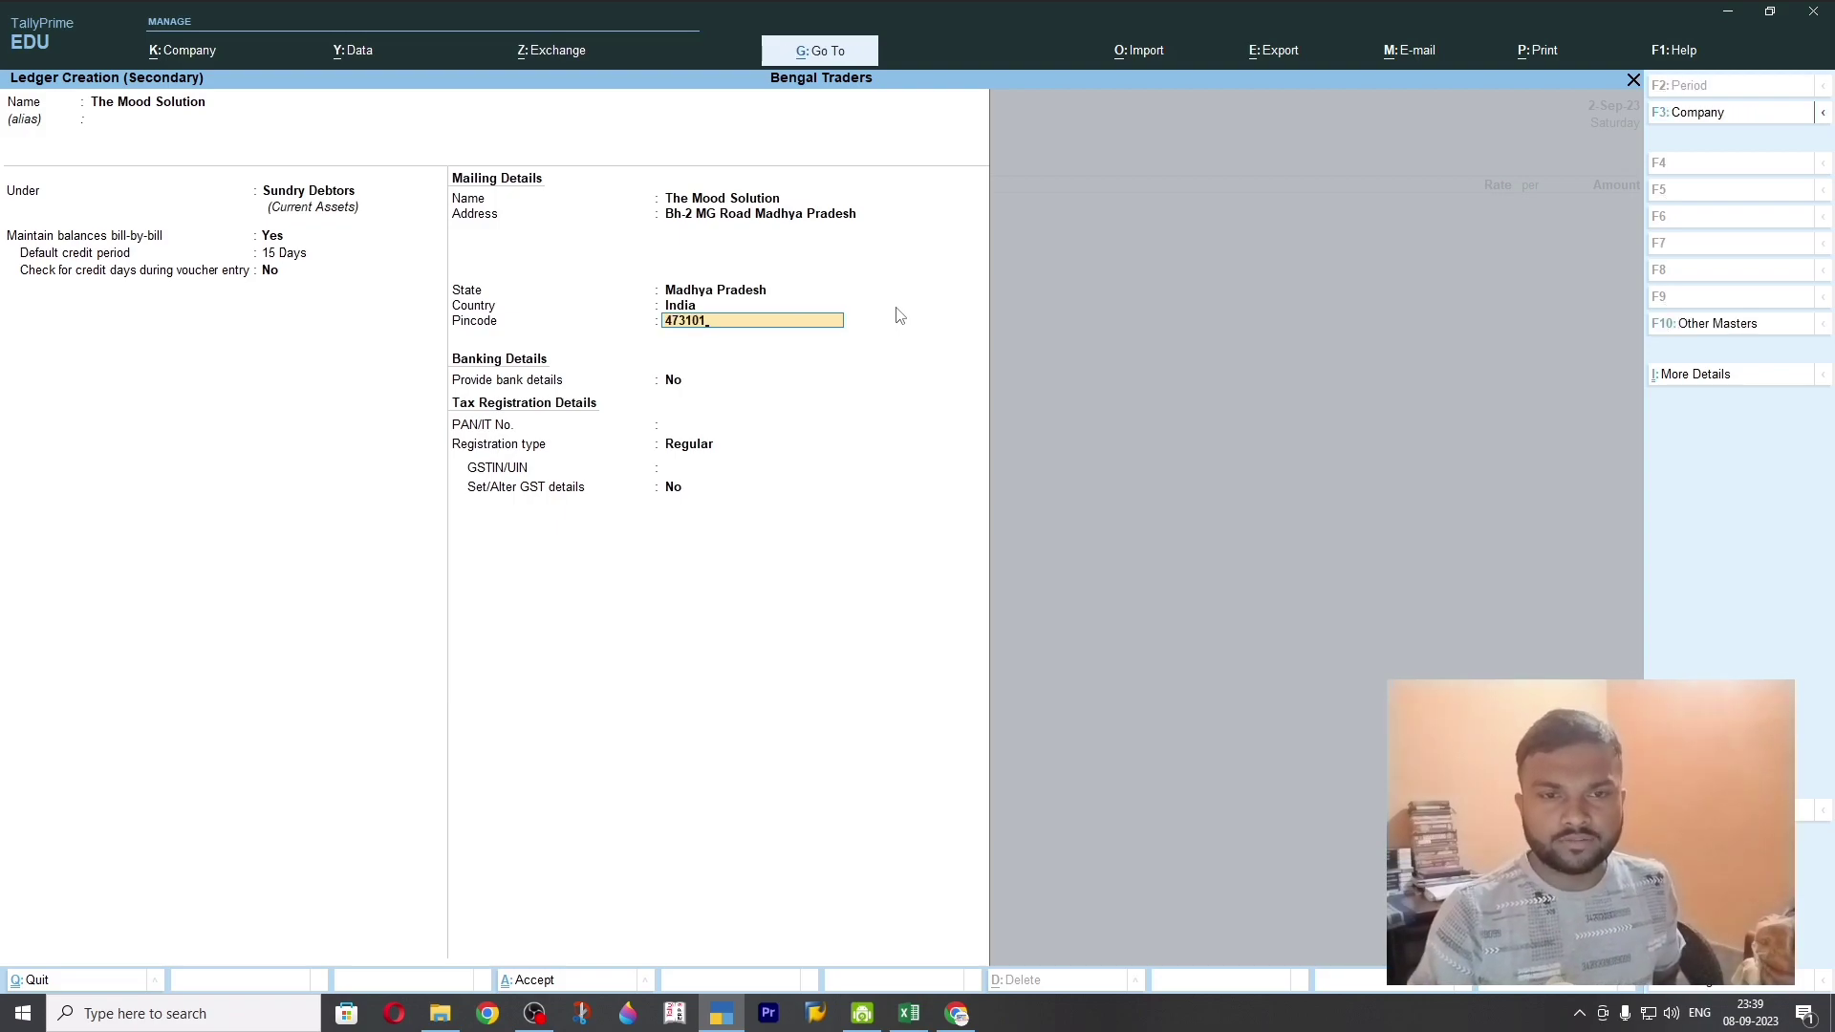
key(Return)
key(Return)
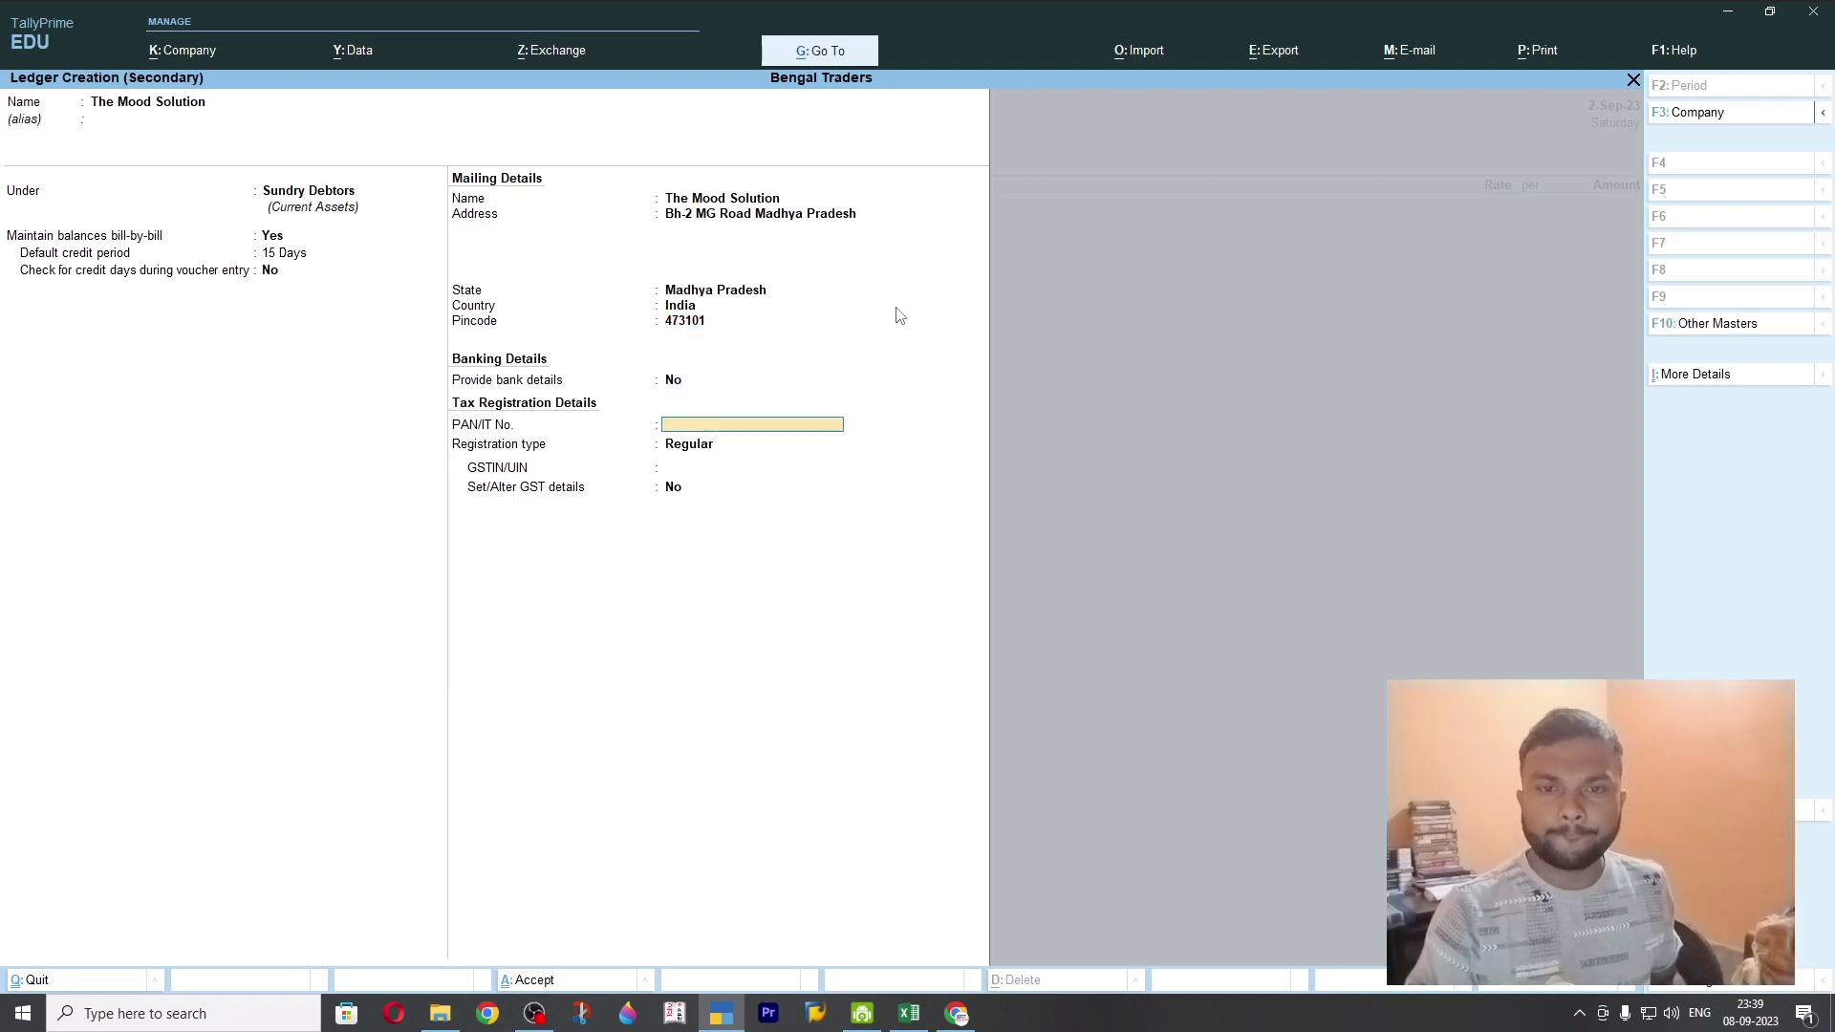
Leave PAN blank and set the party's GST details to Regular registration, other territory, e-commerce and deemed exporter at No, party type Not Applicable
key(Return)
key(Return)
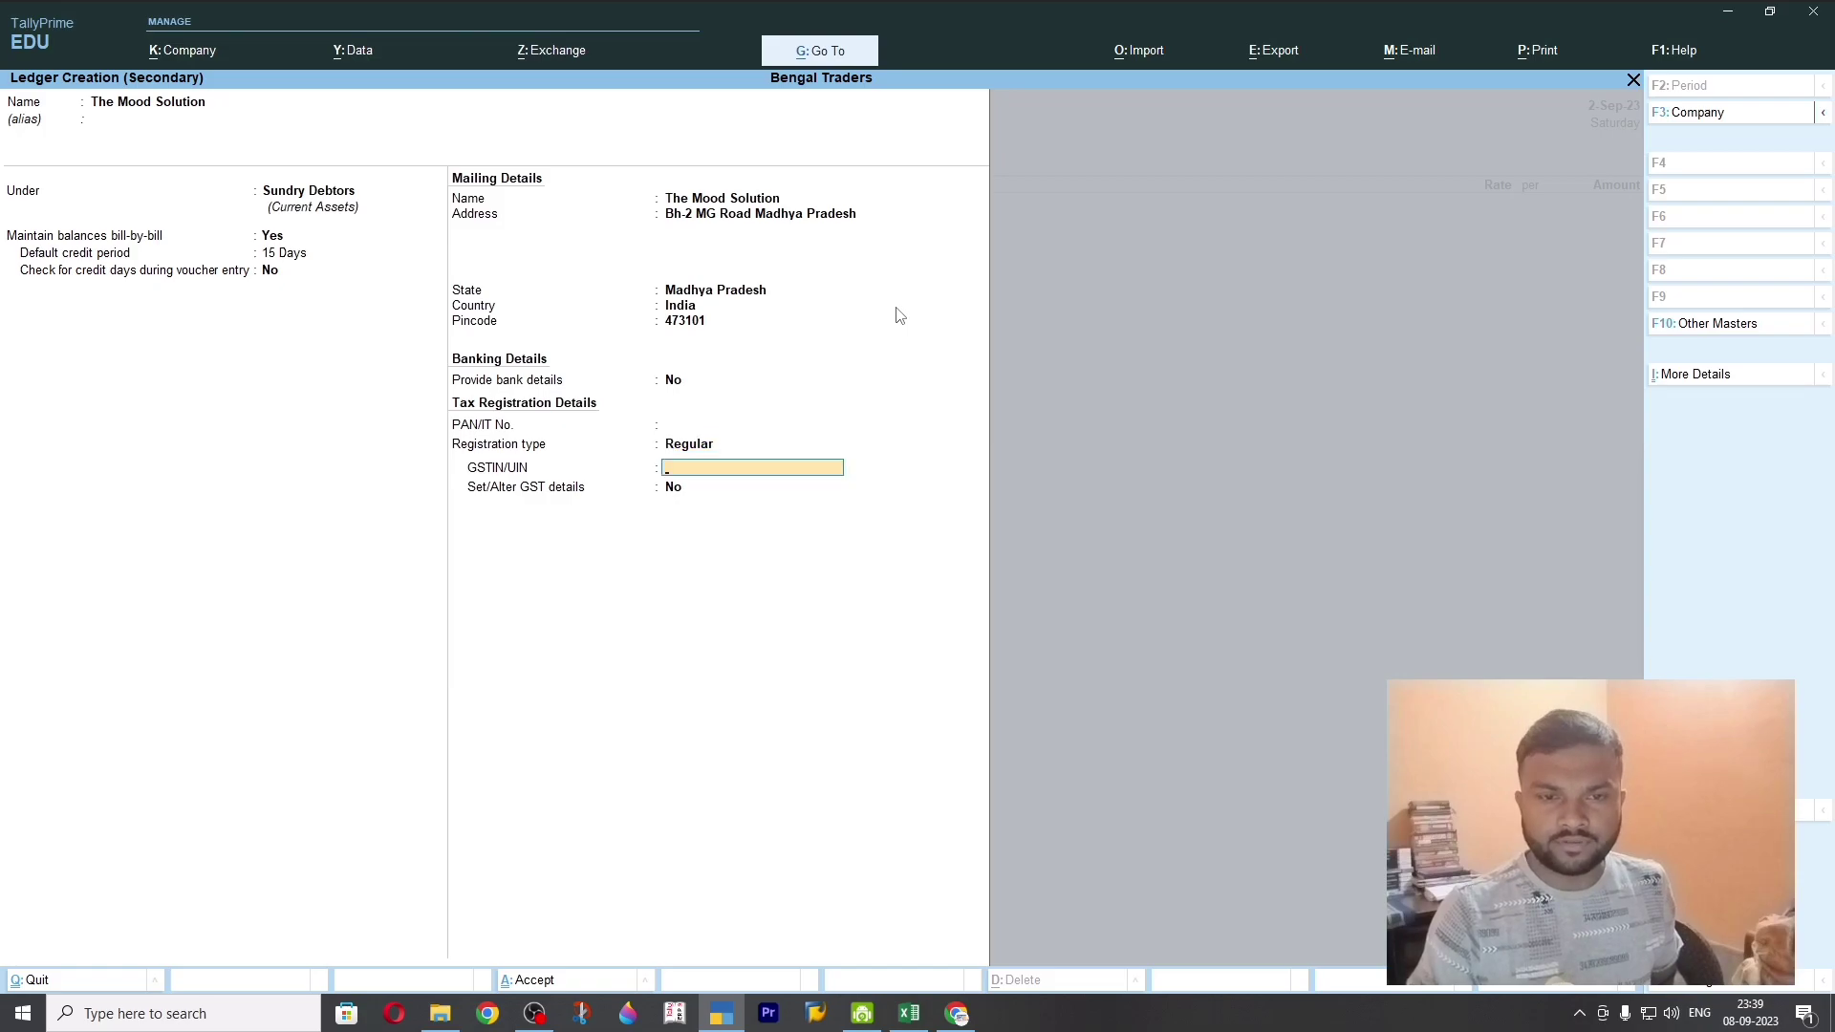
key(Return)
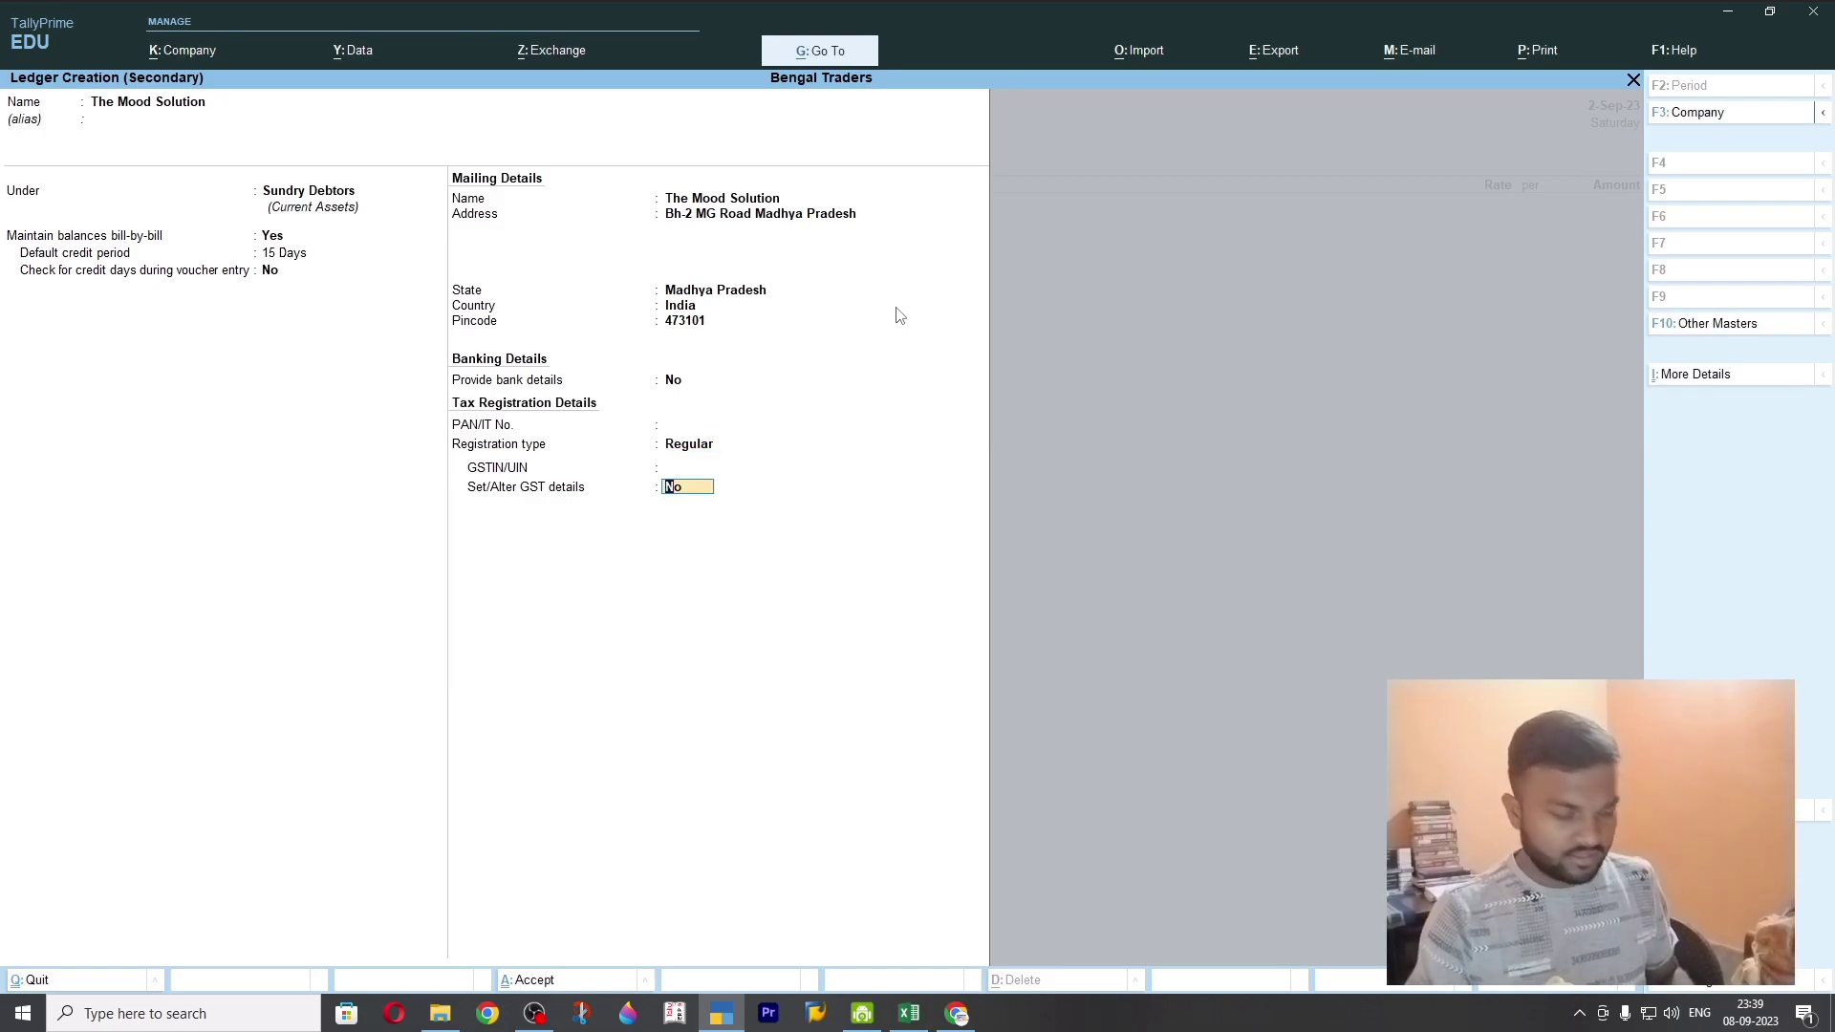
key(y)
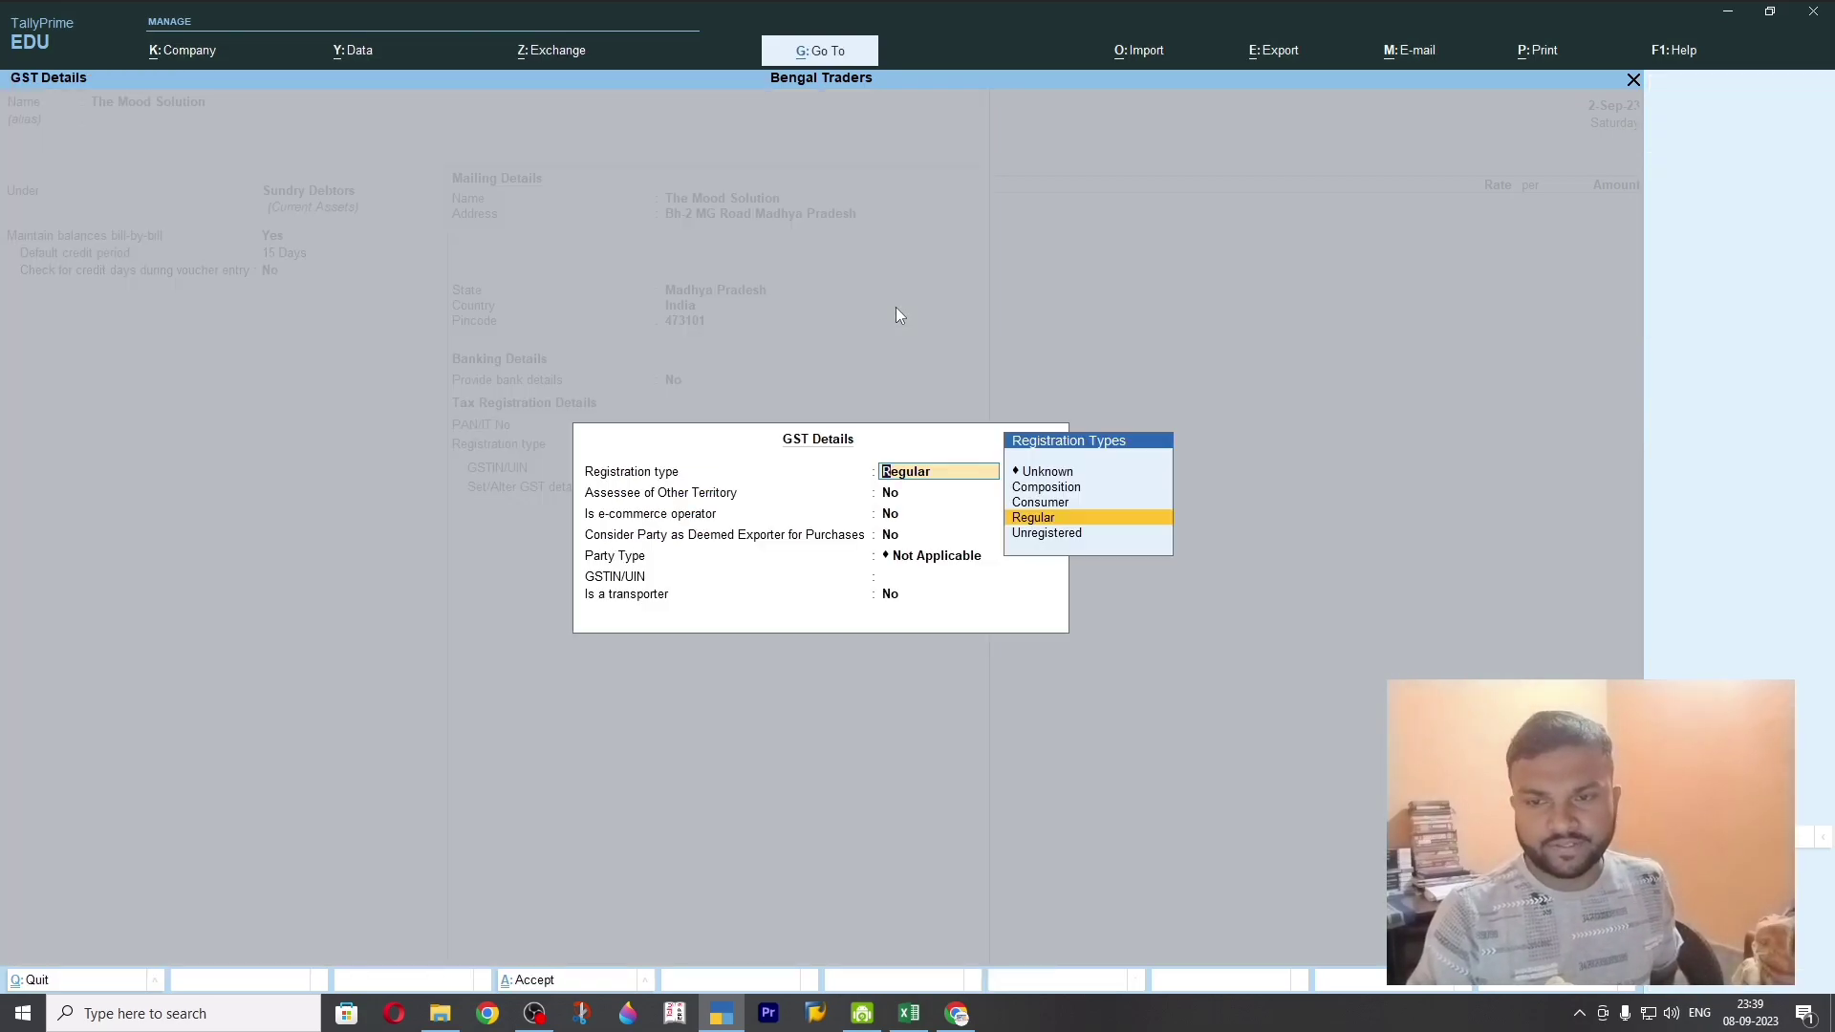
key(Return)
key(Return)
key(Return)
key(Return)
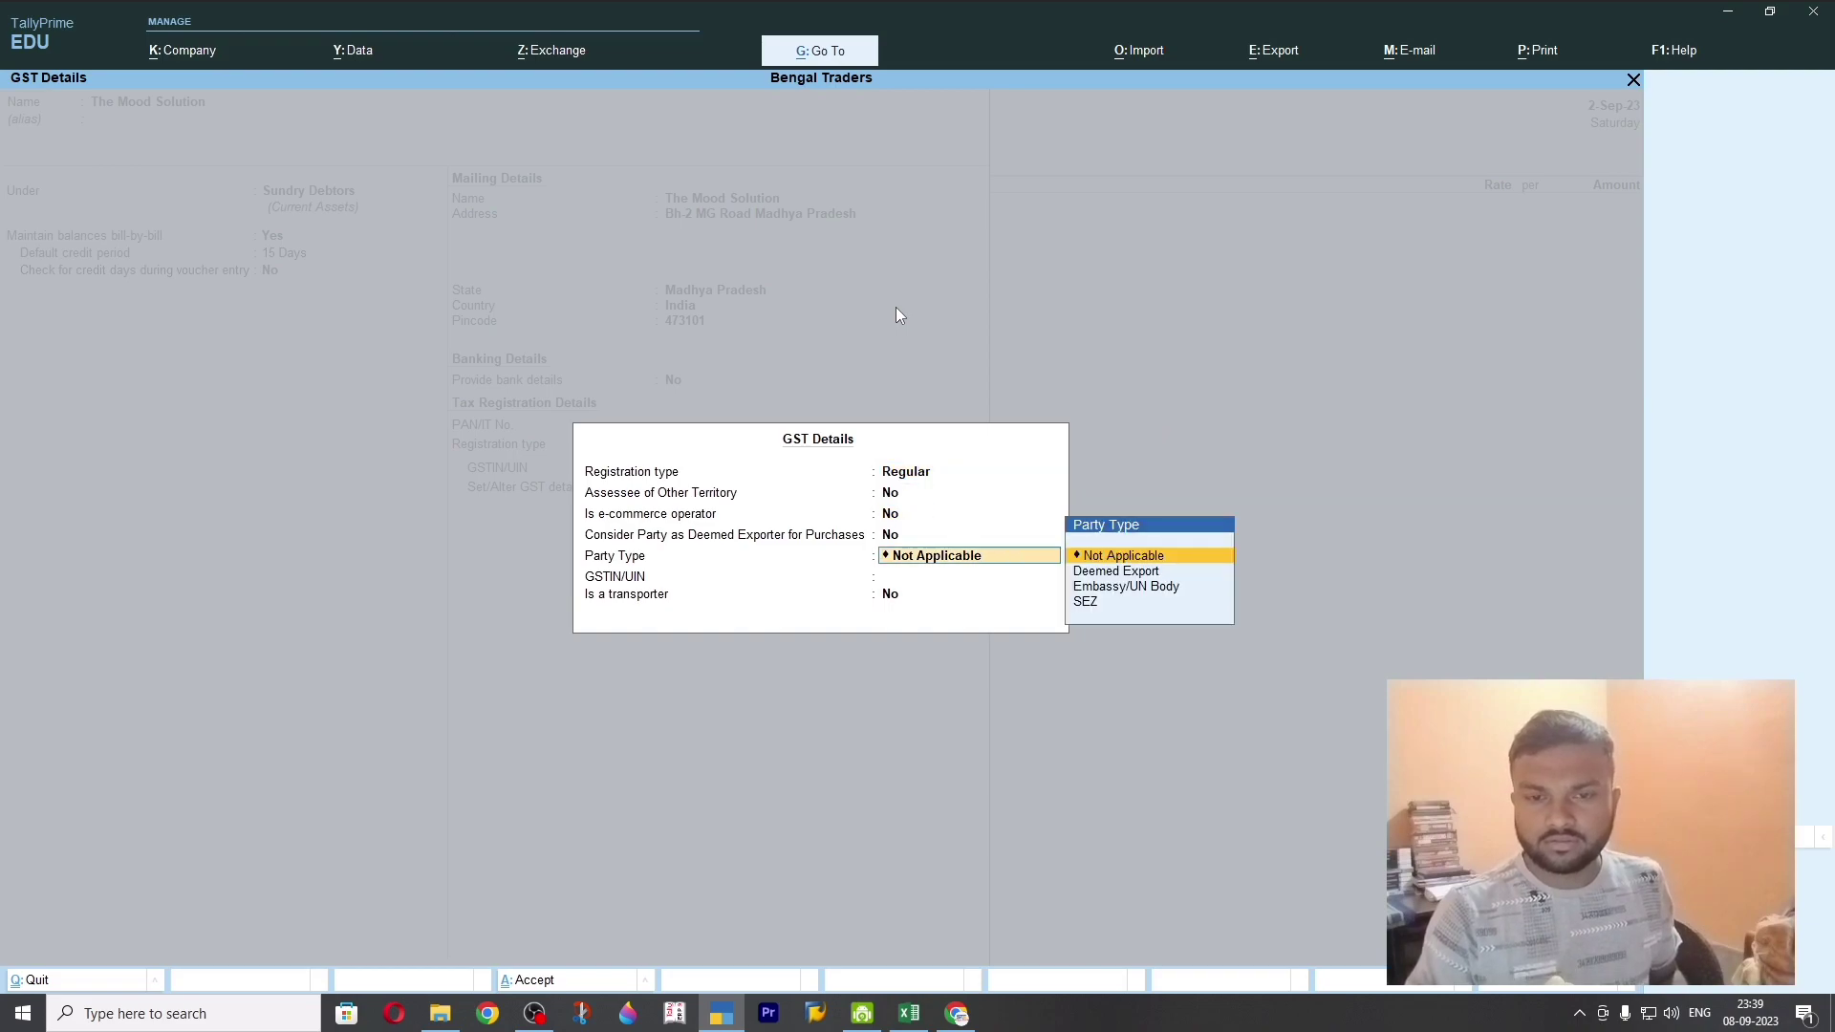
key(Return)
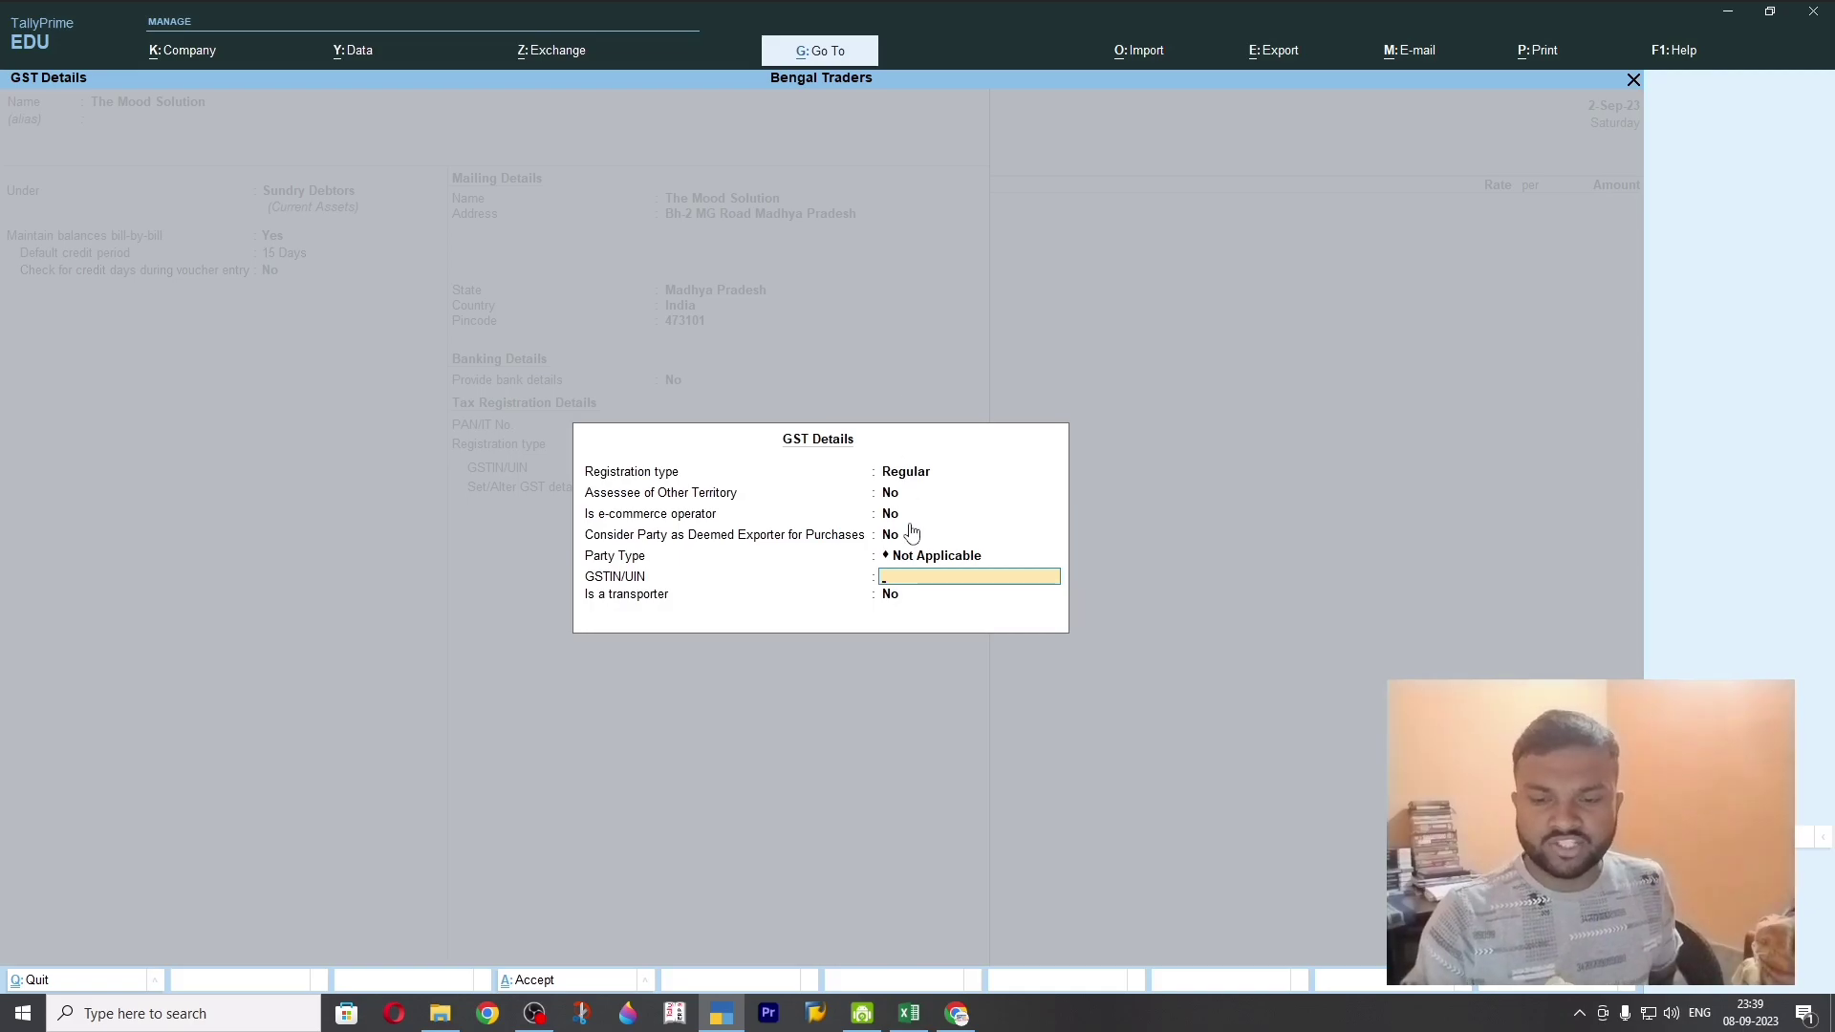
Look up the party's GSTIN in the Excel transaction text, enter it in the GST details, and save the ledger with transporter at No
click(909, 1012)
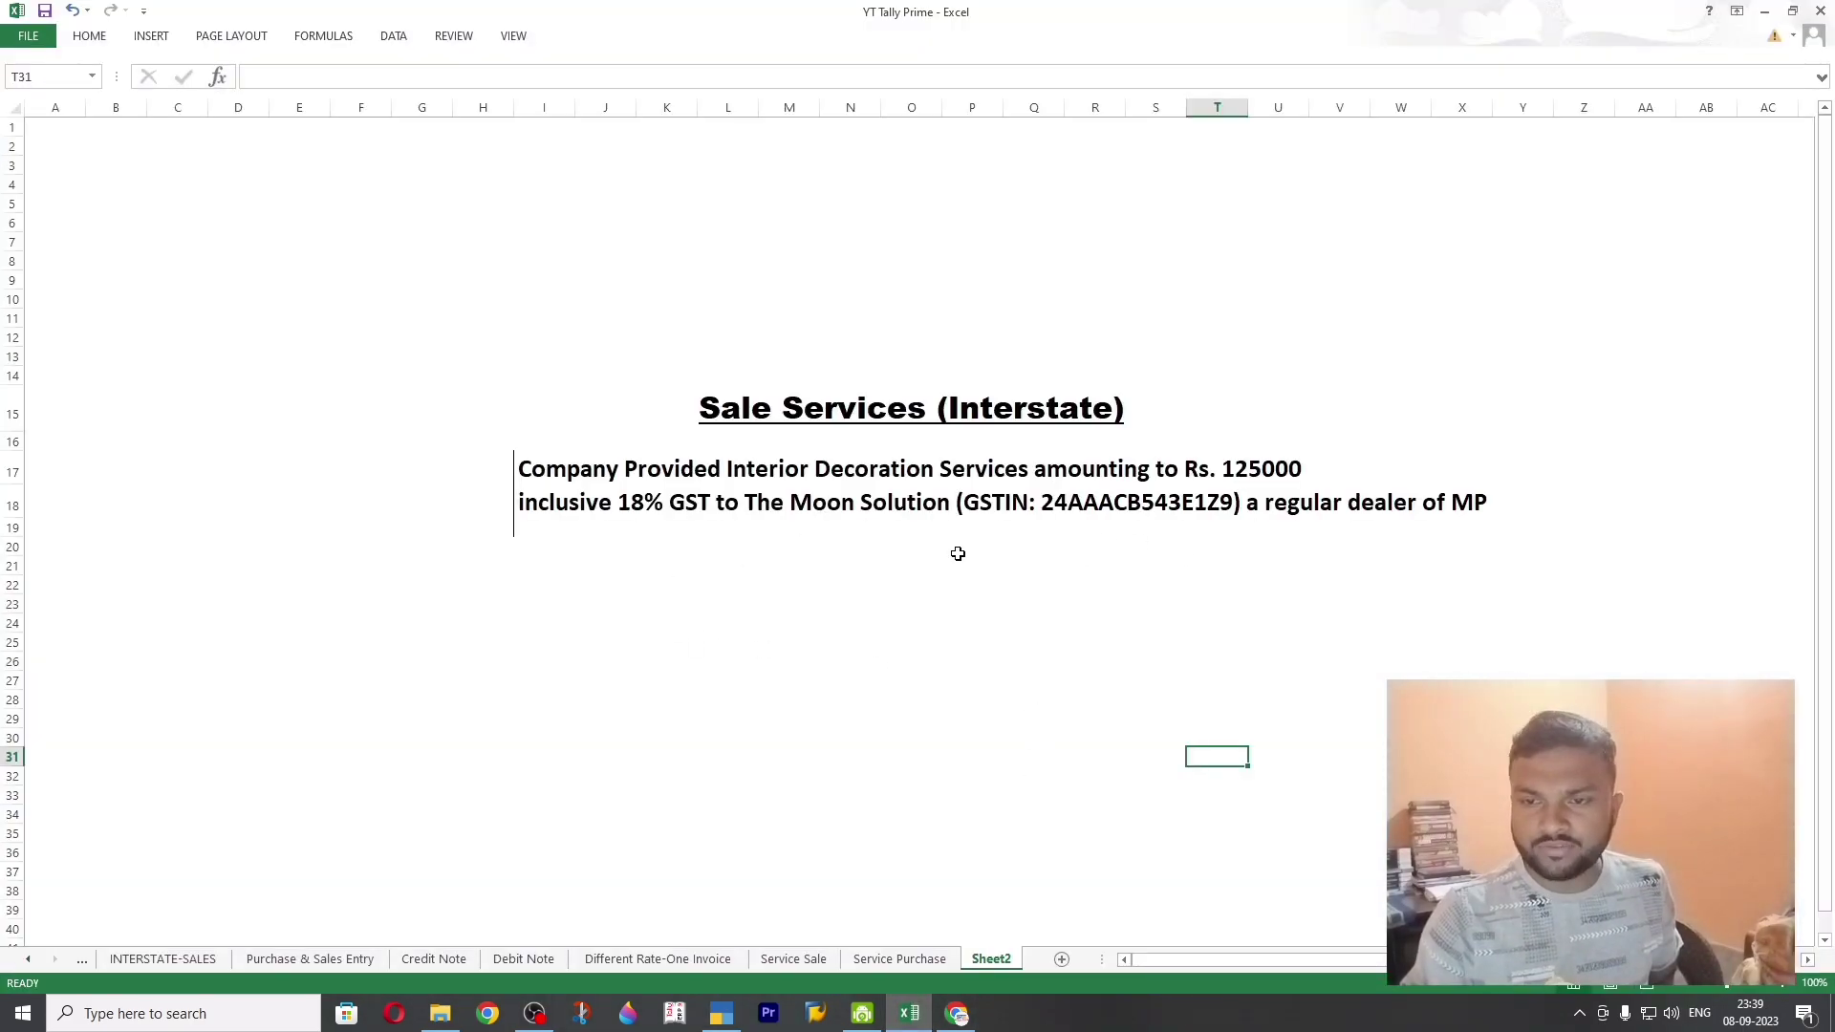
key(alt+Tab)
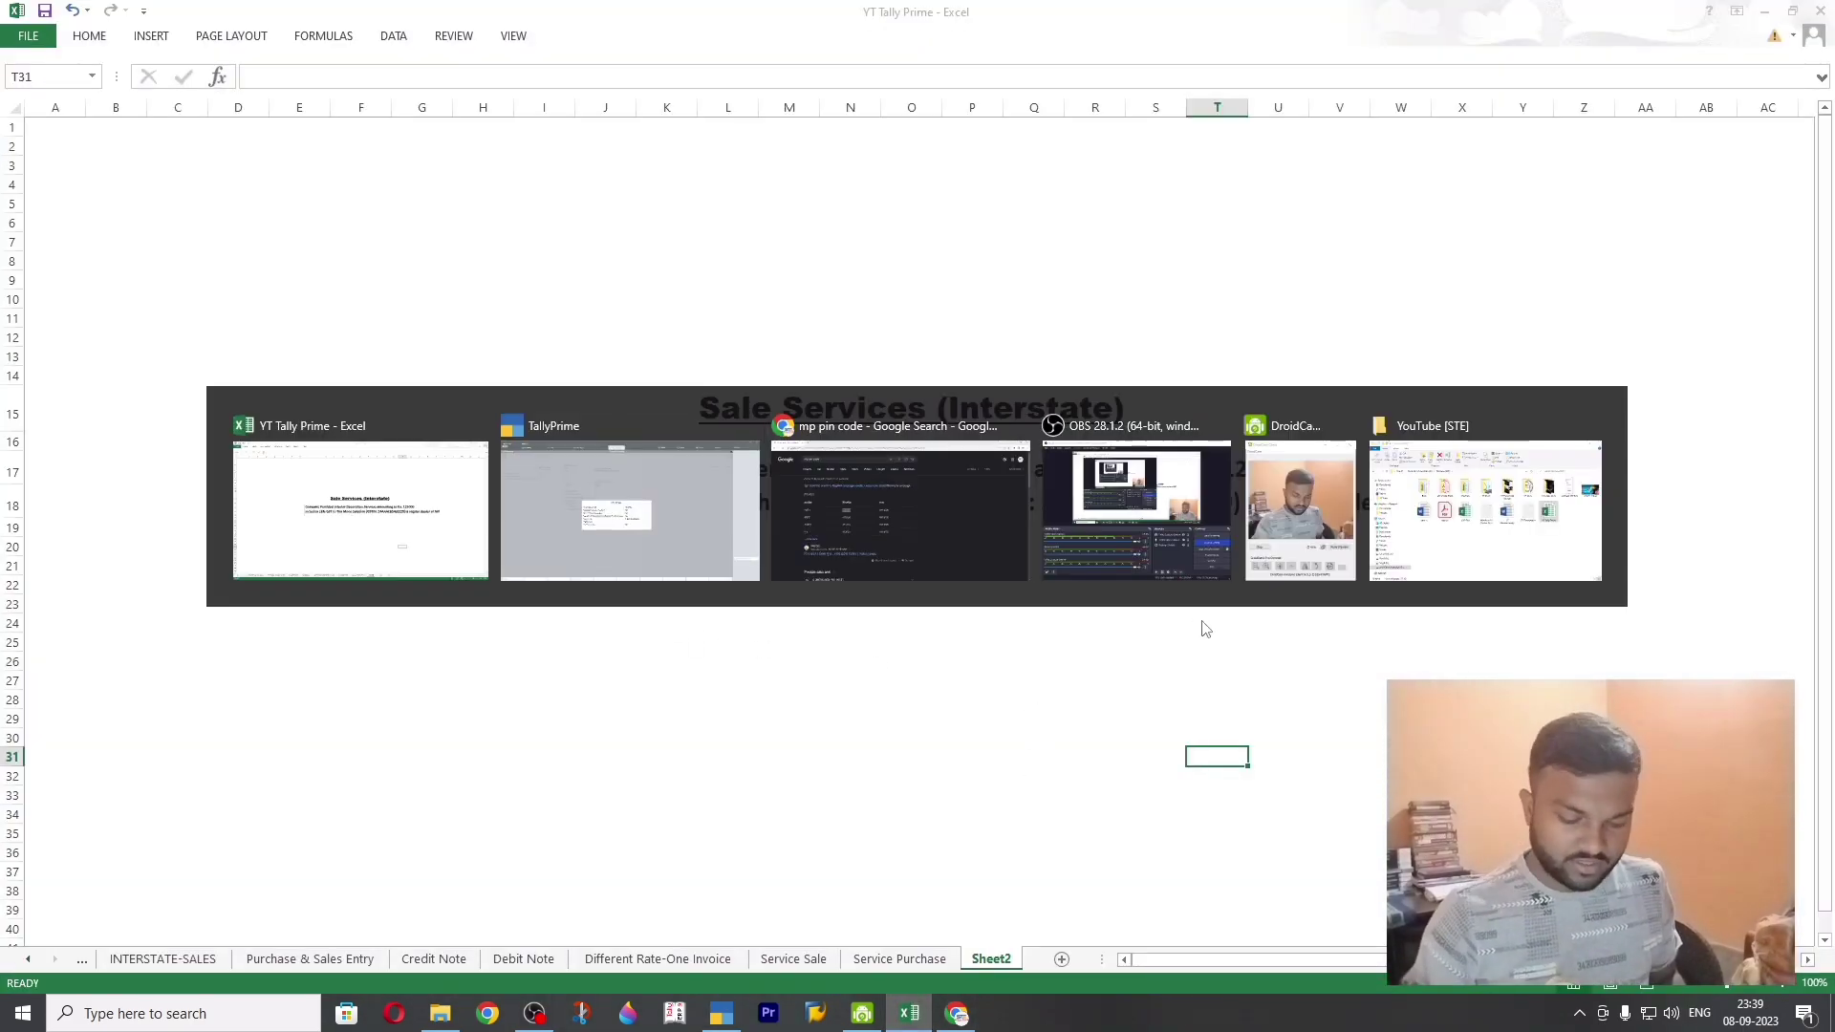
key(alt+Tab)
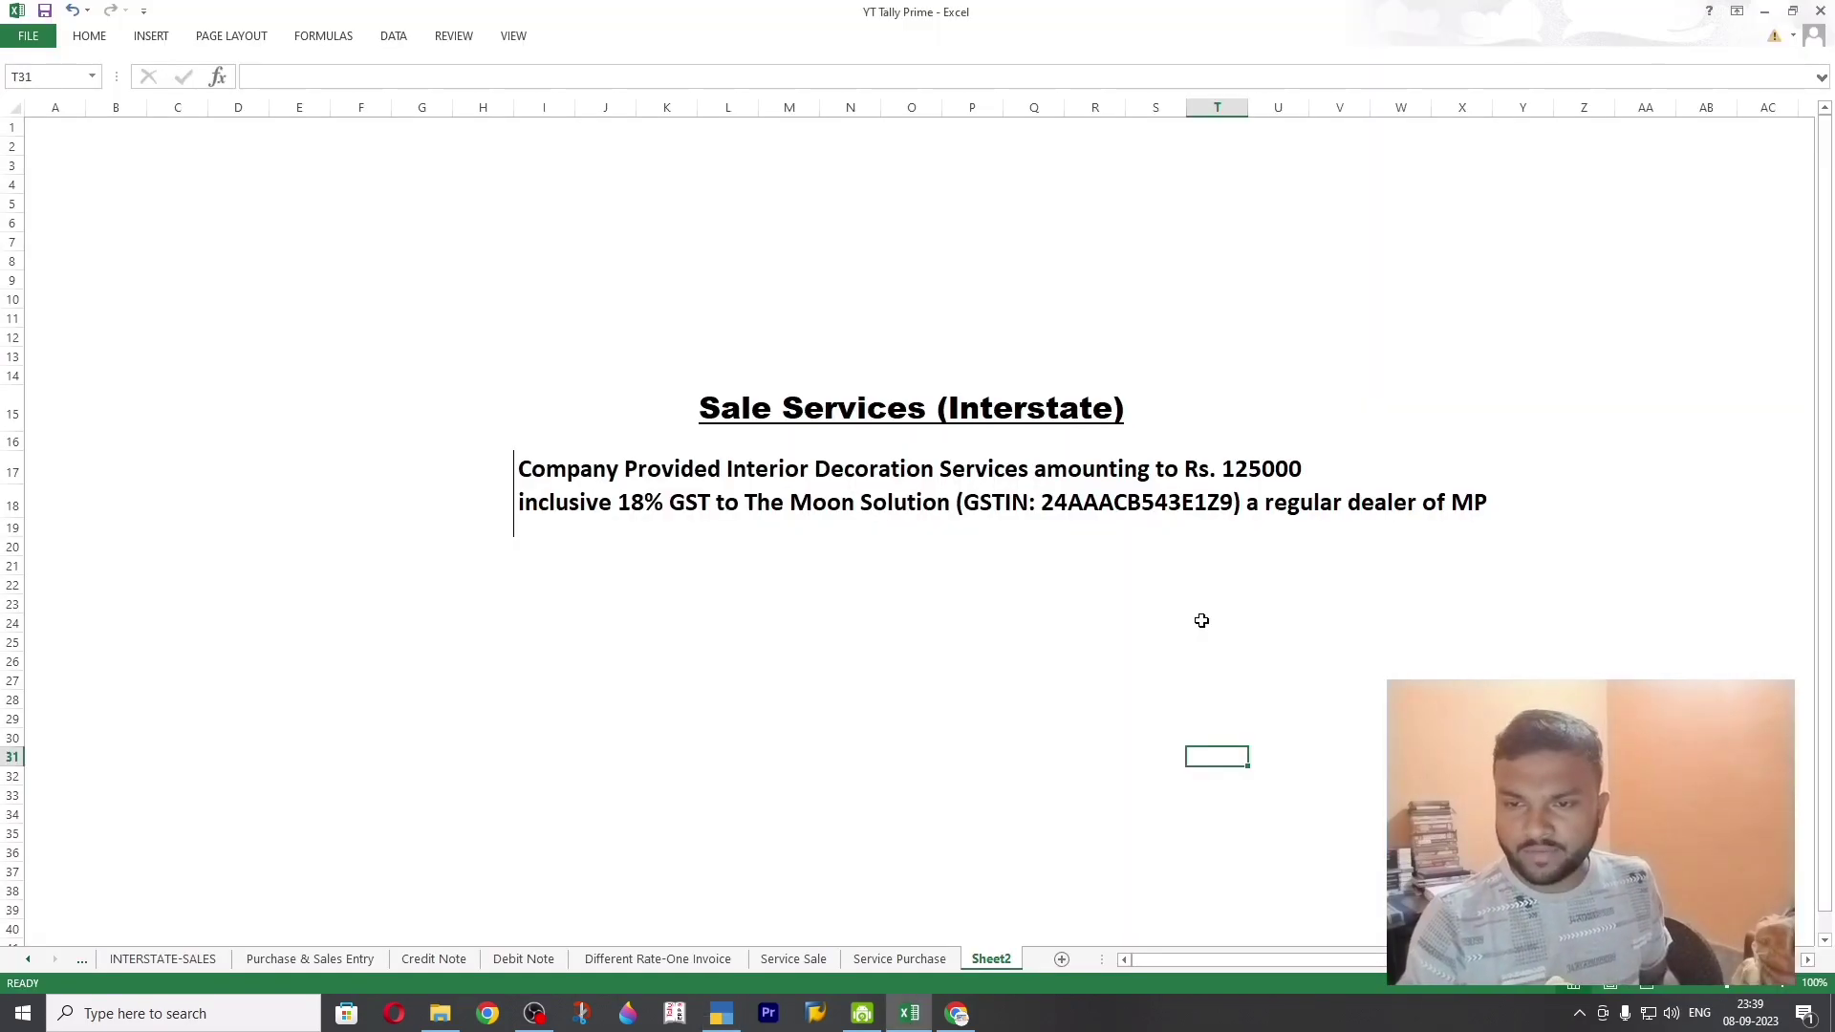
key(alt+Tab)
text(AAACB543E1Z9)
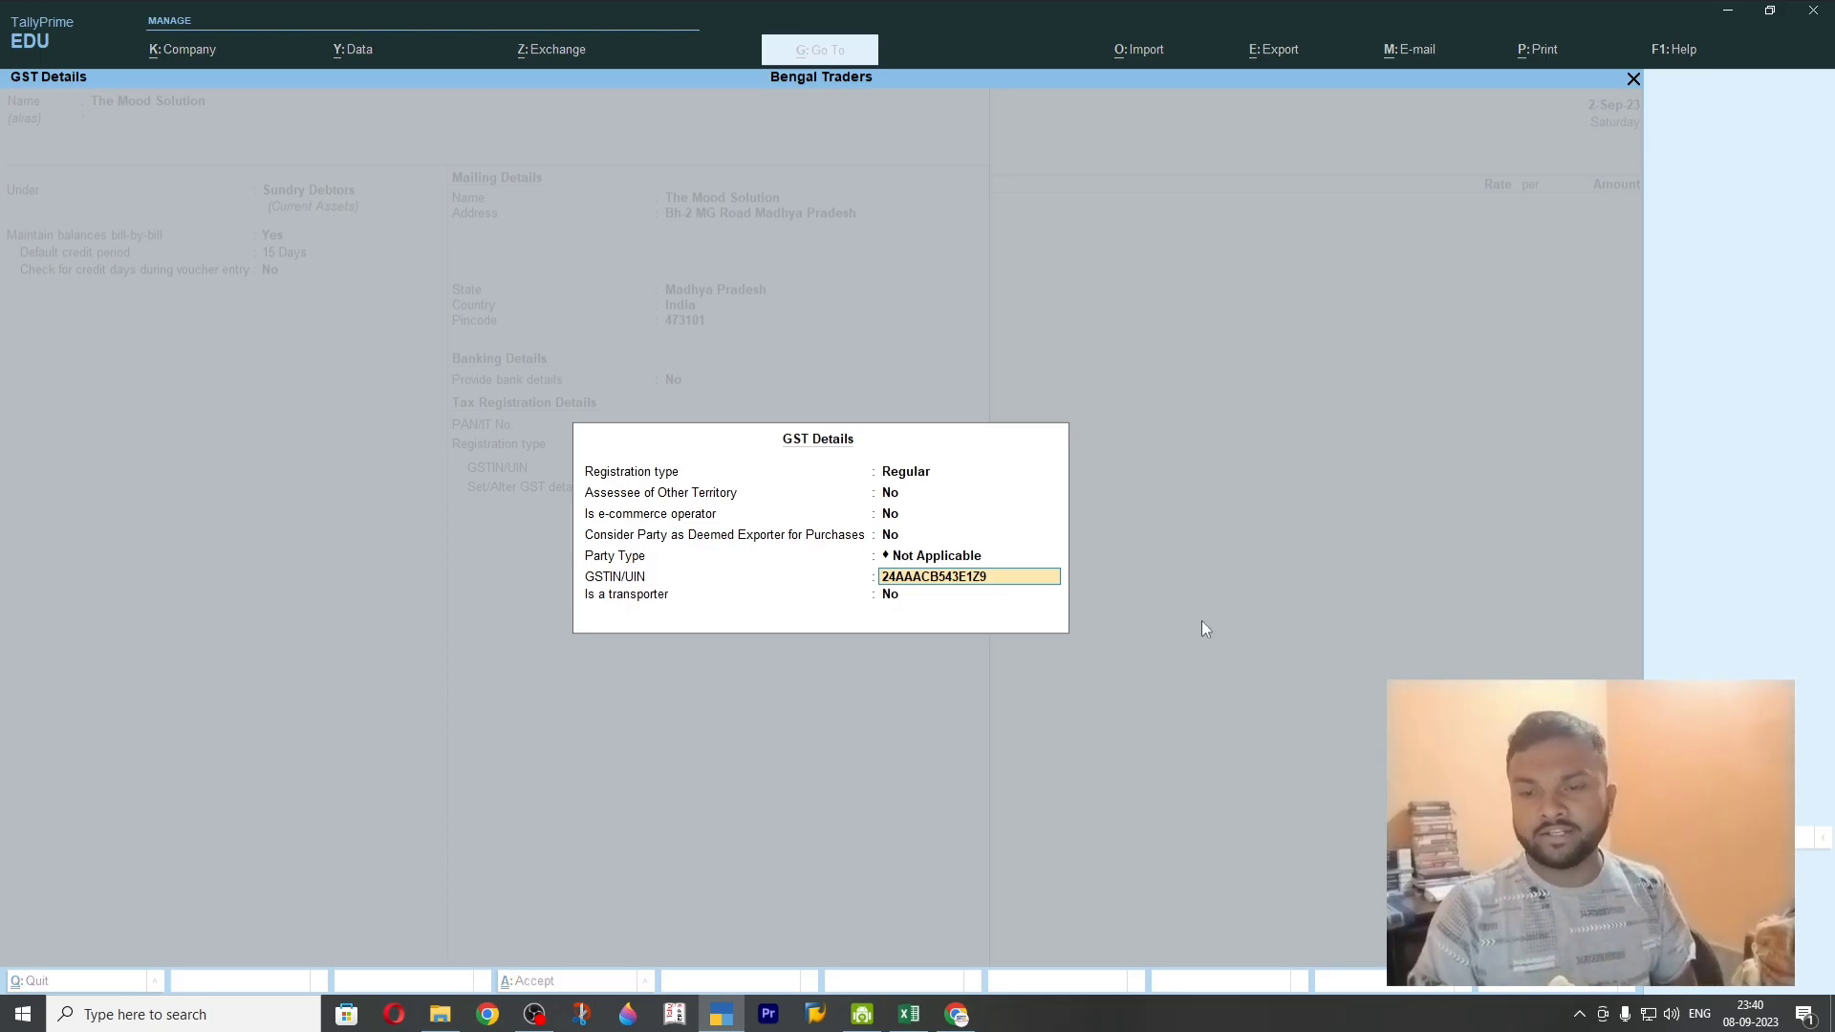
key(Return)
key(Return)
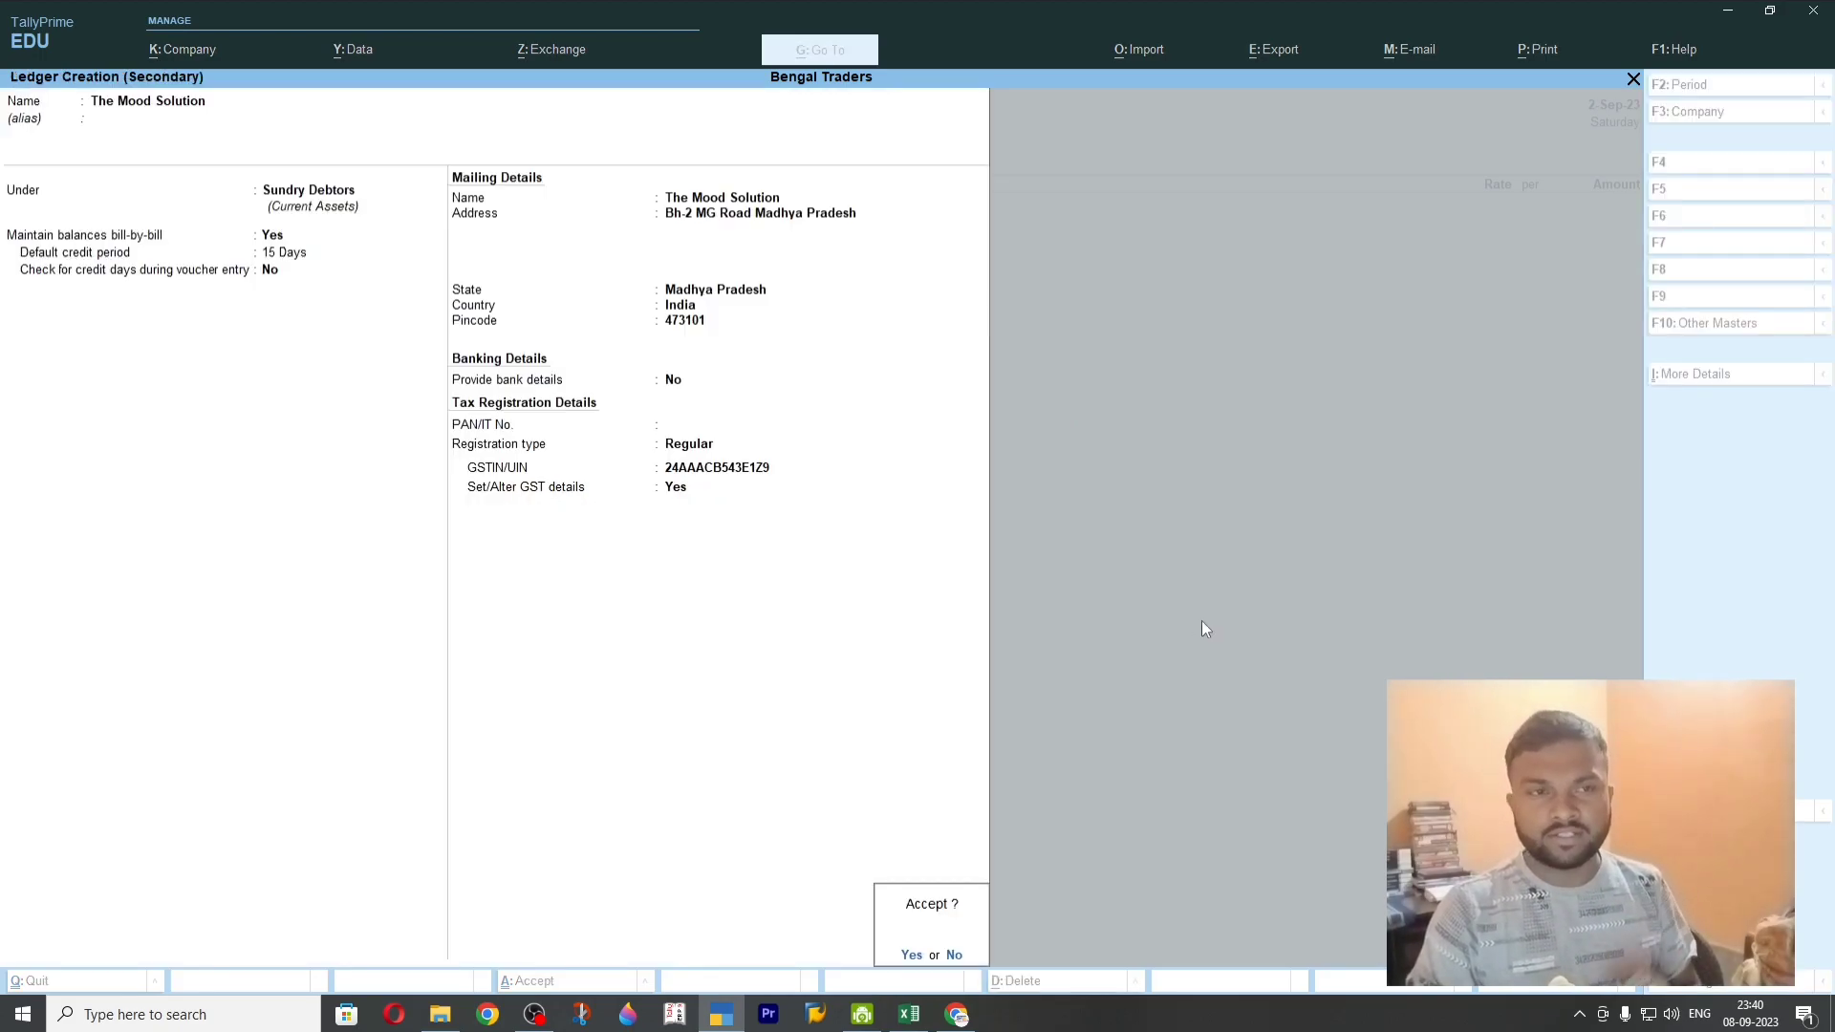
key(Return)
Accept the party's dispatch details blank and add Interior Decoration Services as the first particulars line of the sales voucher
key(Return)
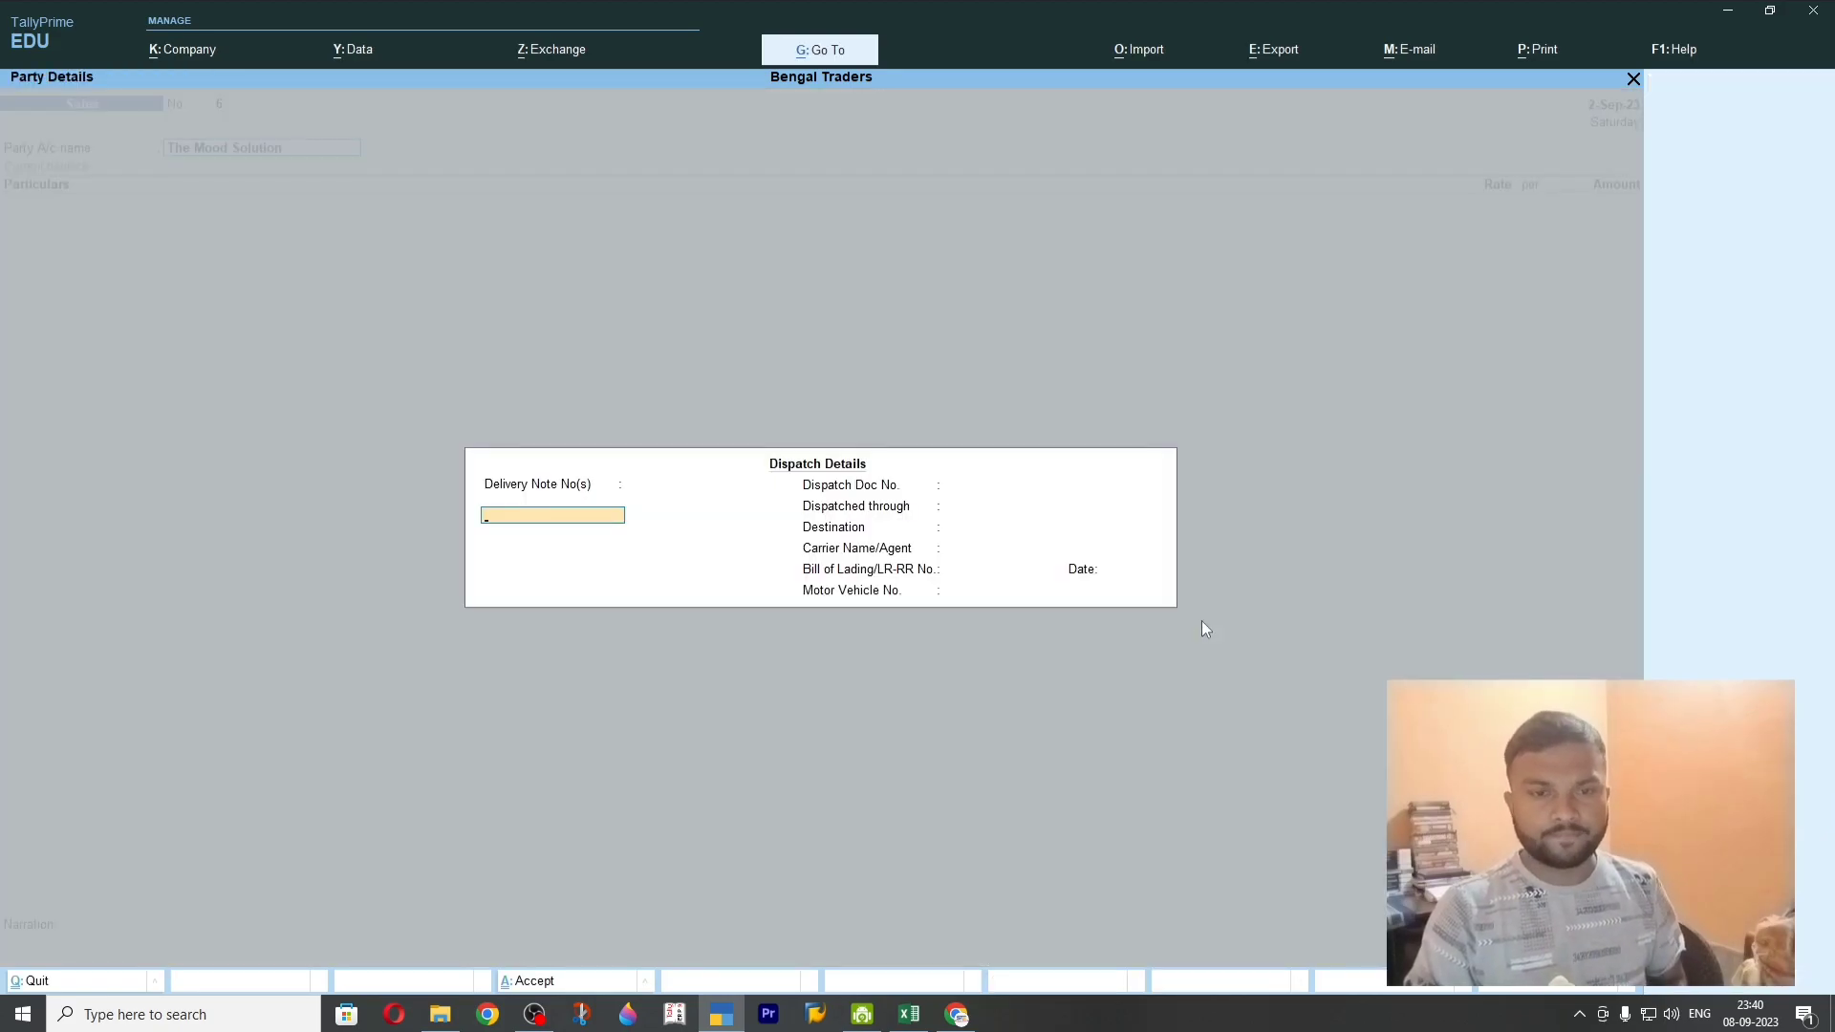
key(ctrl+a)
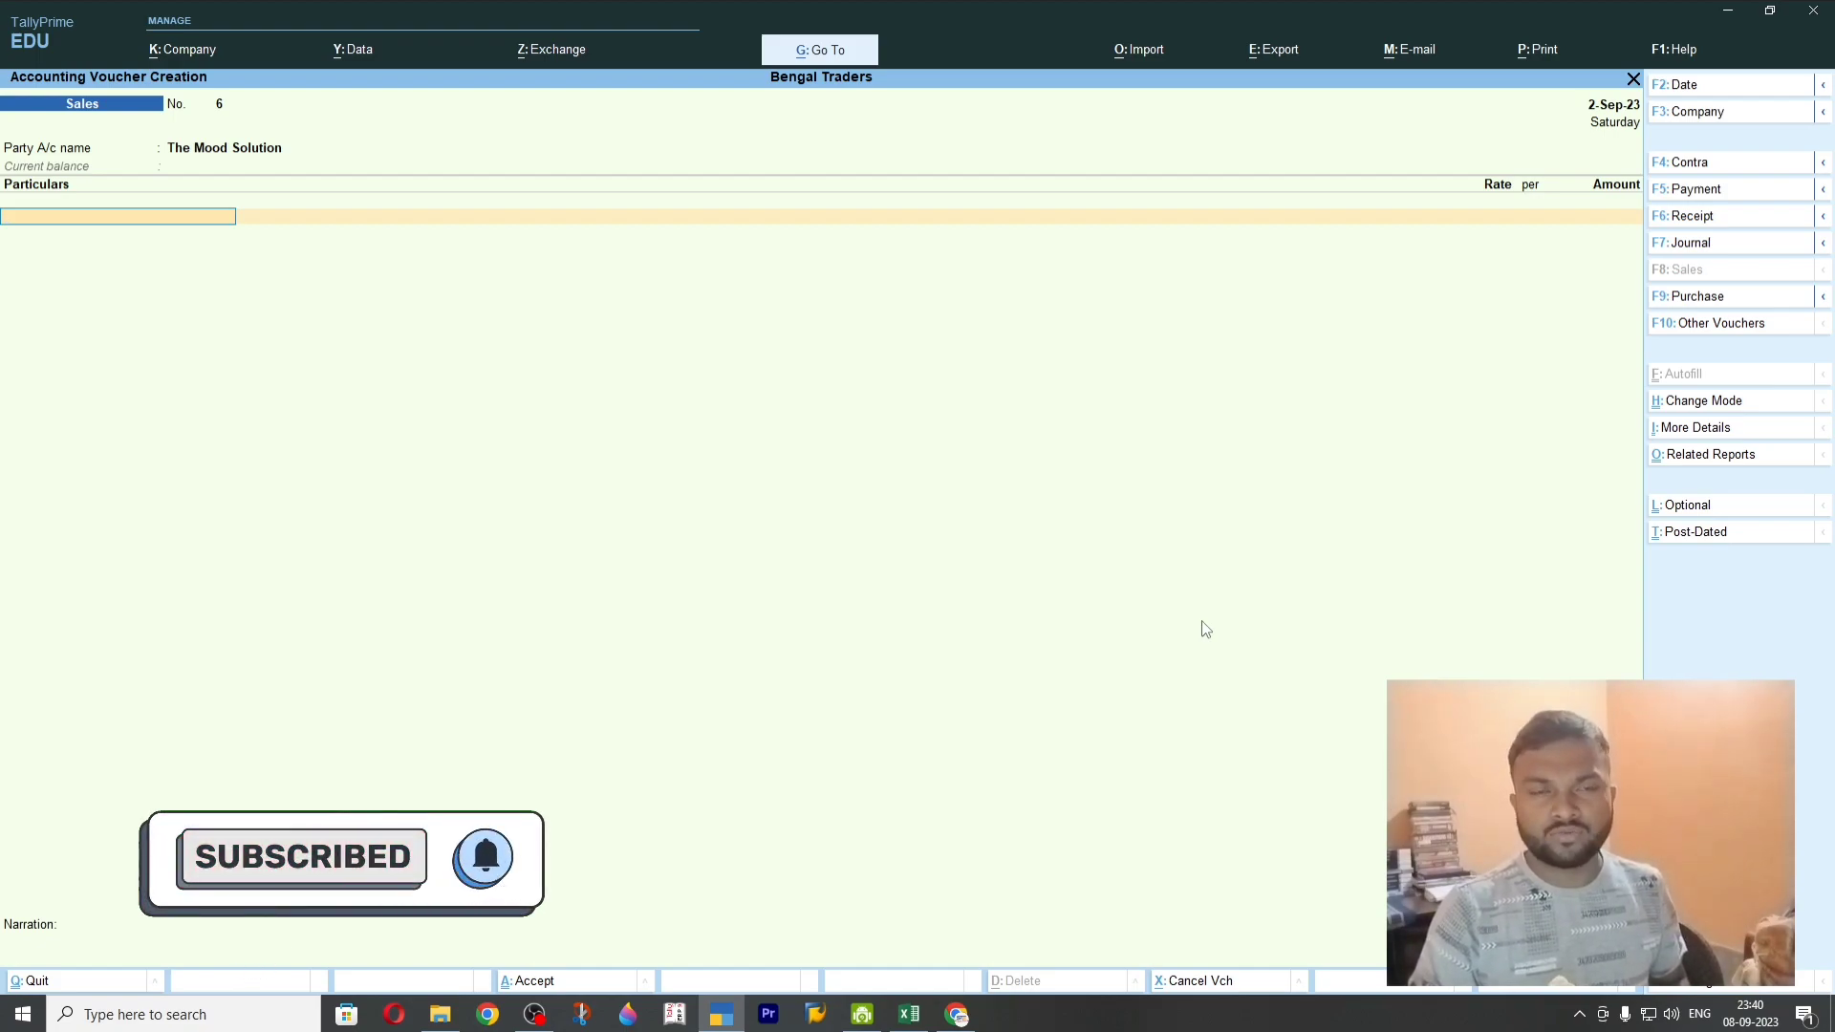
key(space)
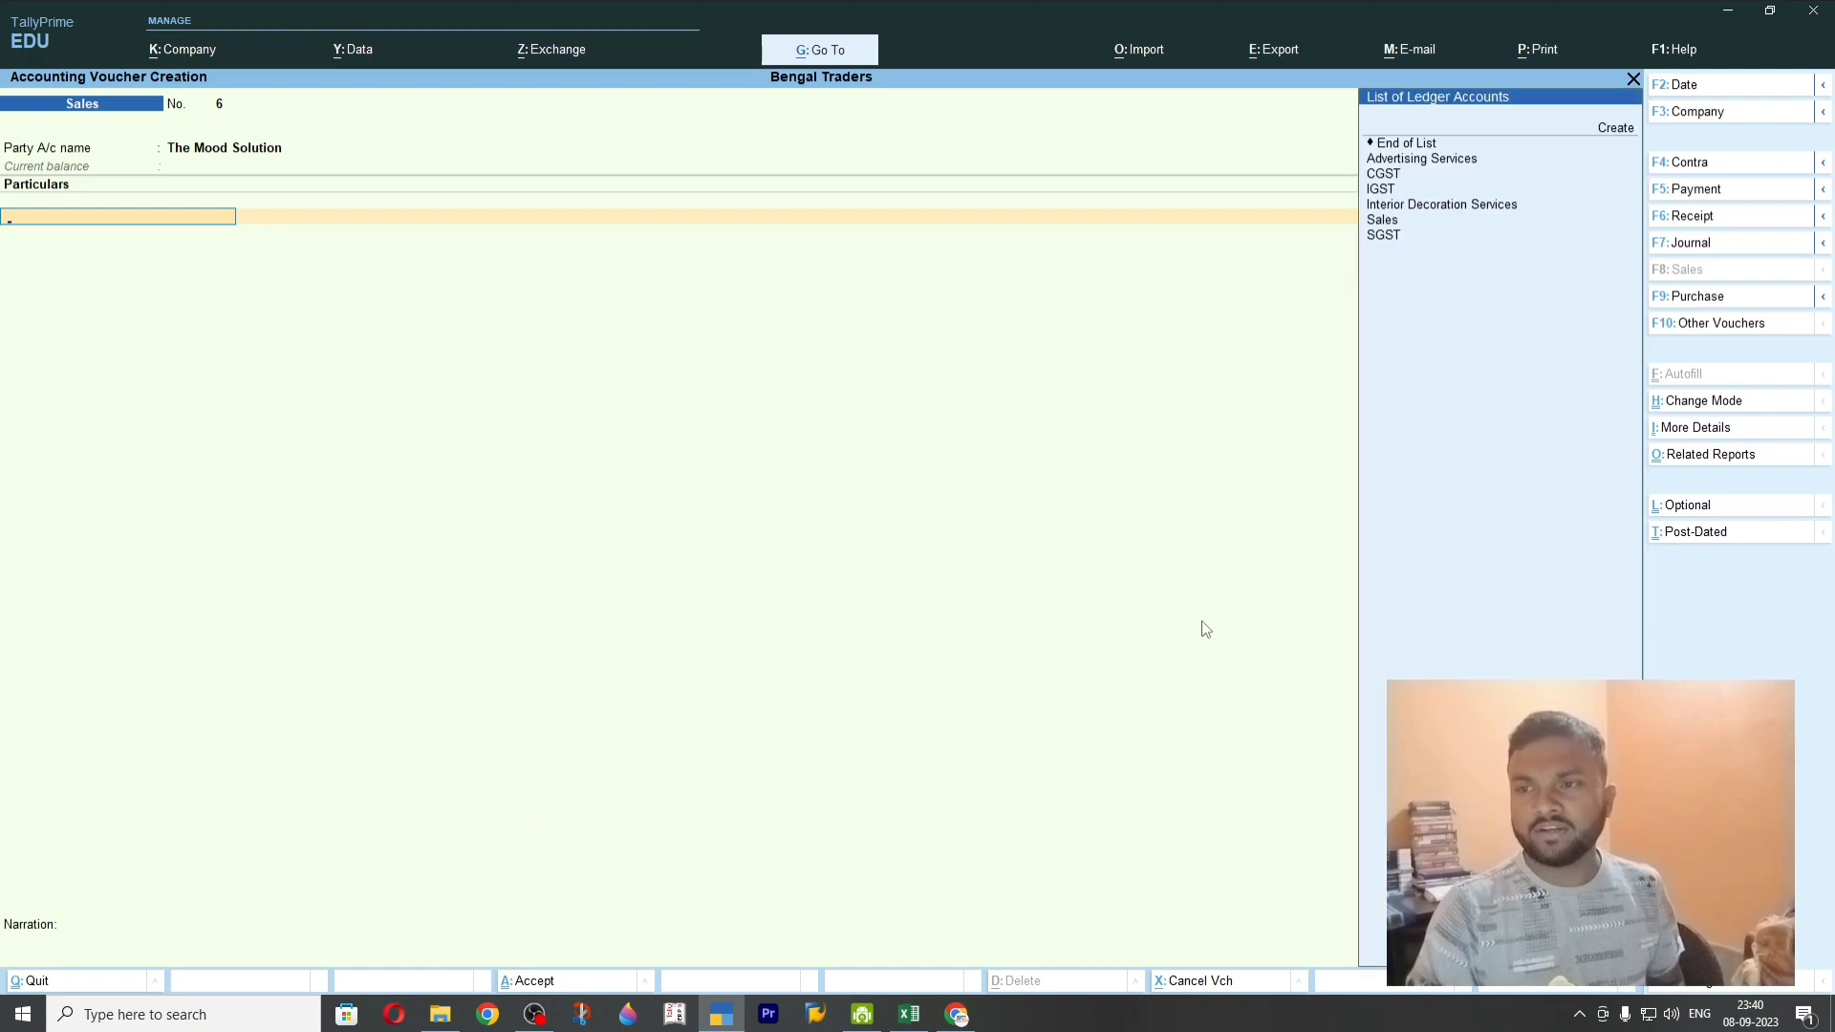
key(Down)
key(Down)
key(Down)
key(Down)
key(Down)
key(Down)
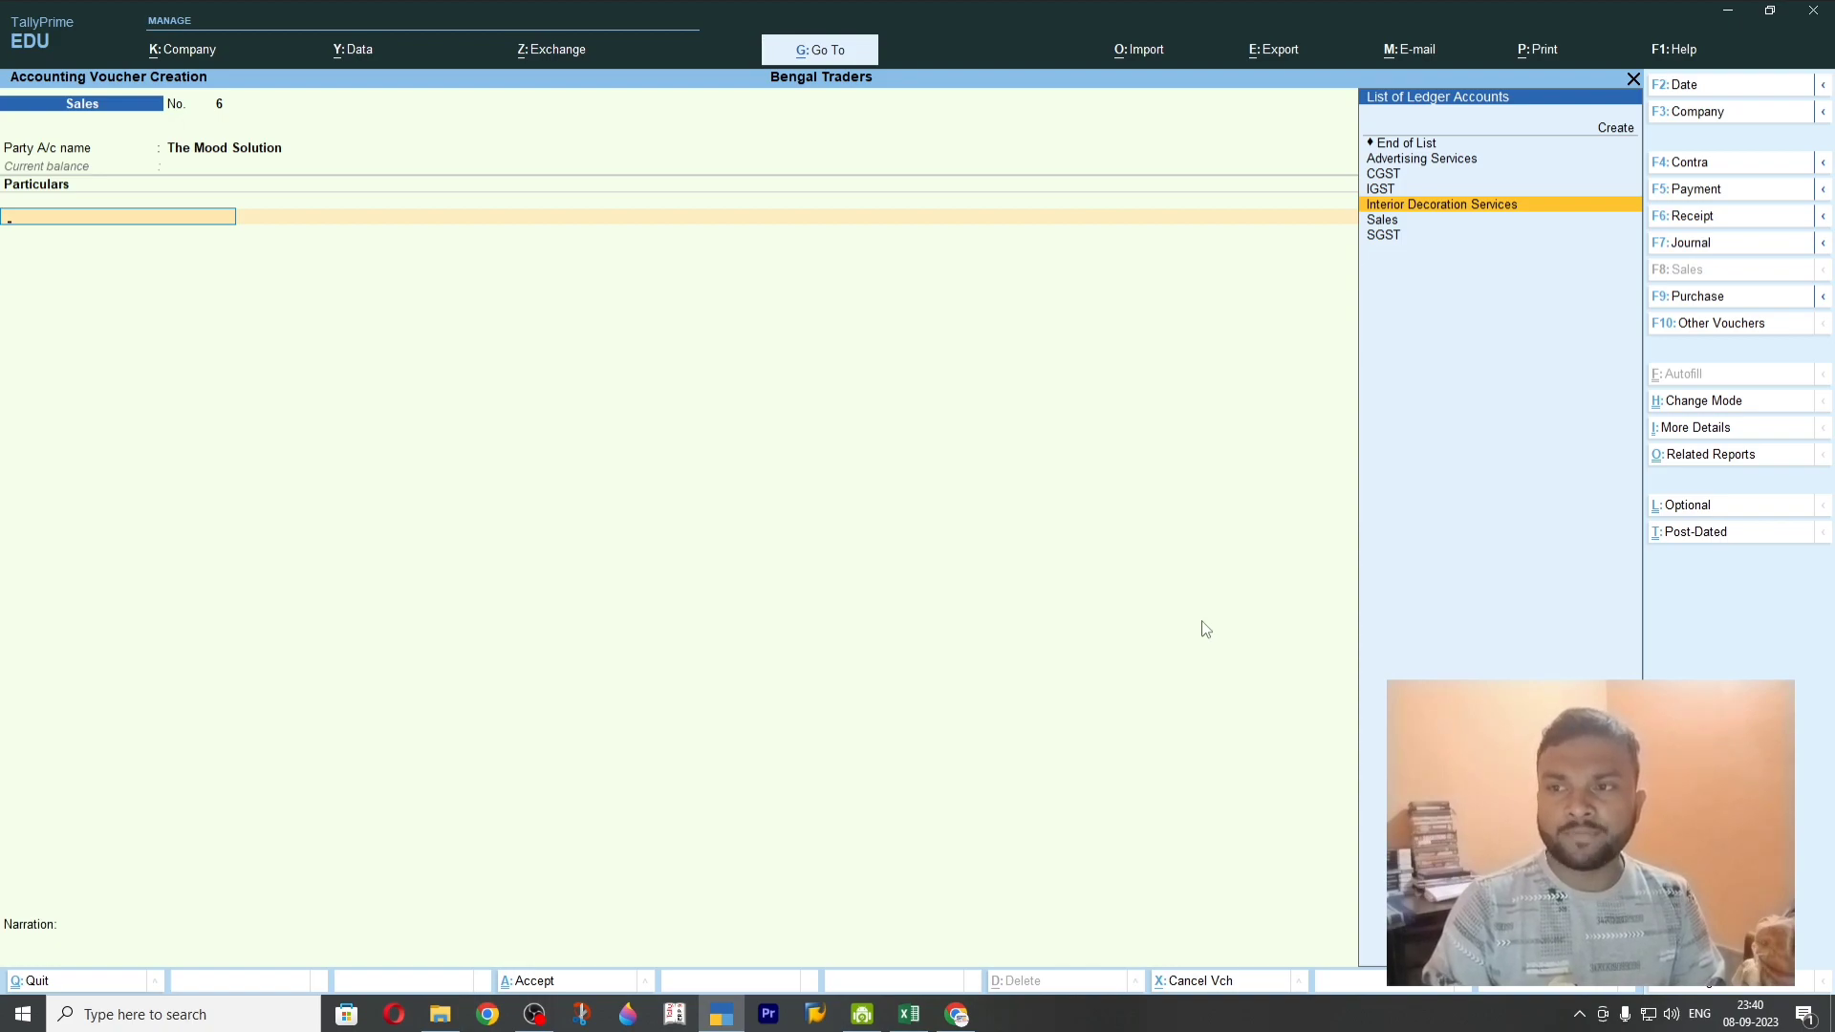
key(Return)
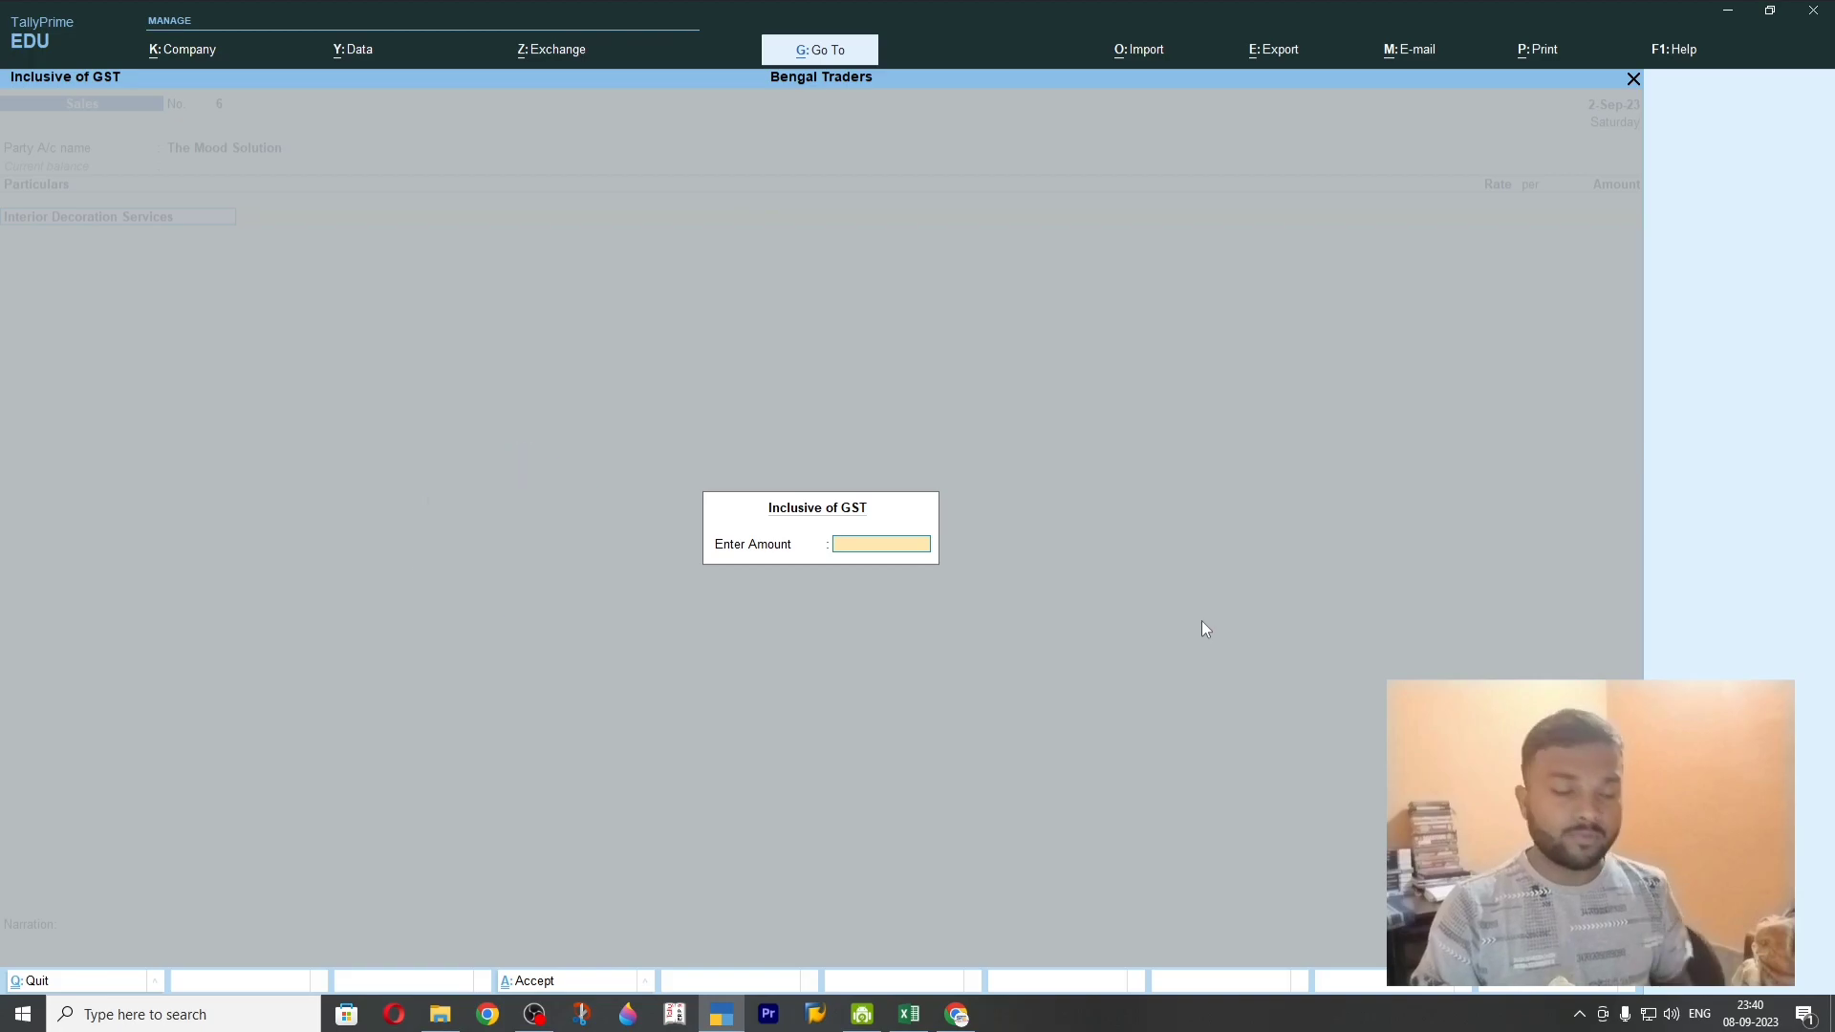
Check the transaction amount in Excel and enter 125000 as the GST-inclusive amount for Interior Decoration Services
click(908, 1014)
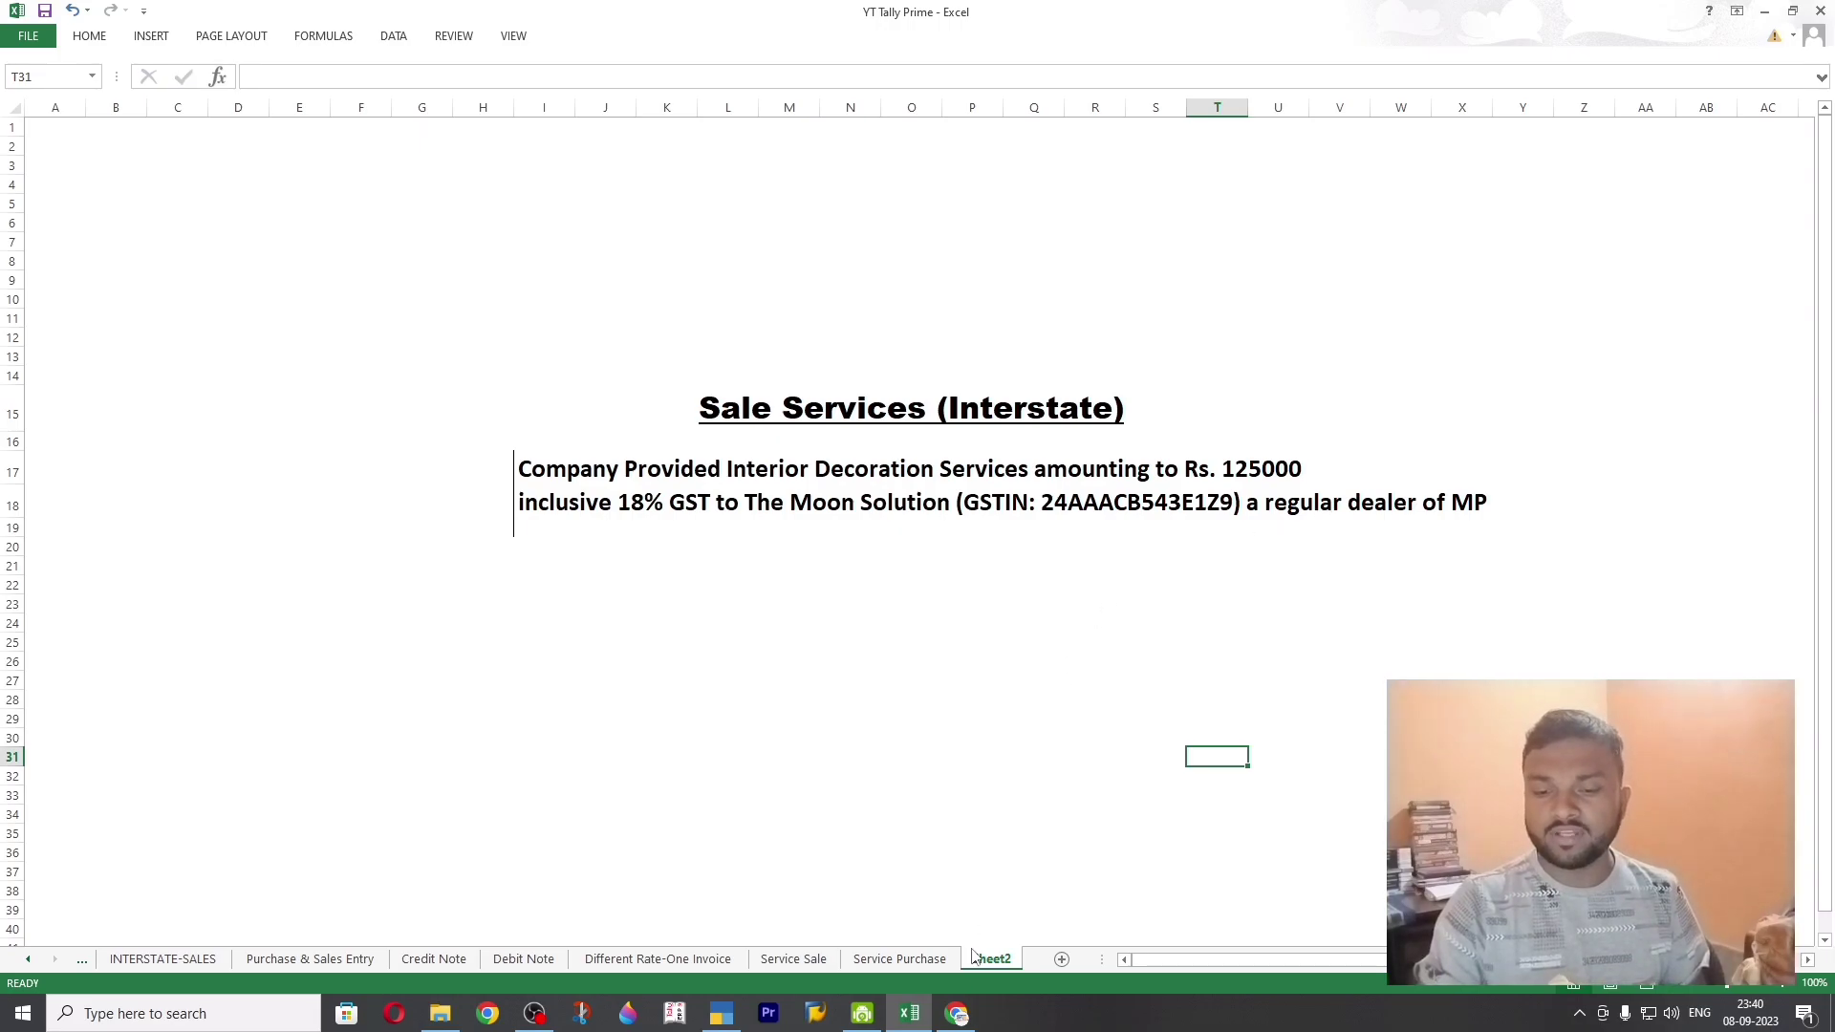
click(909, 1014)
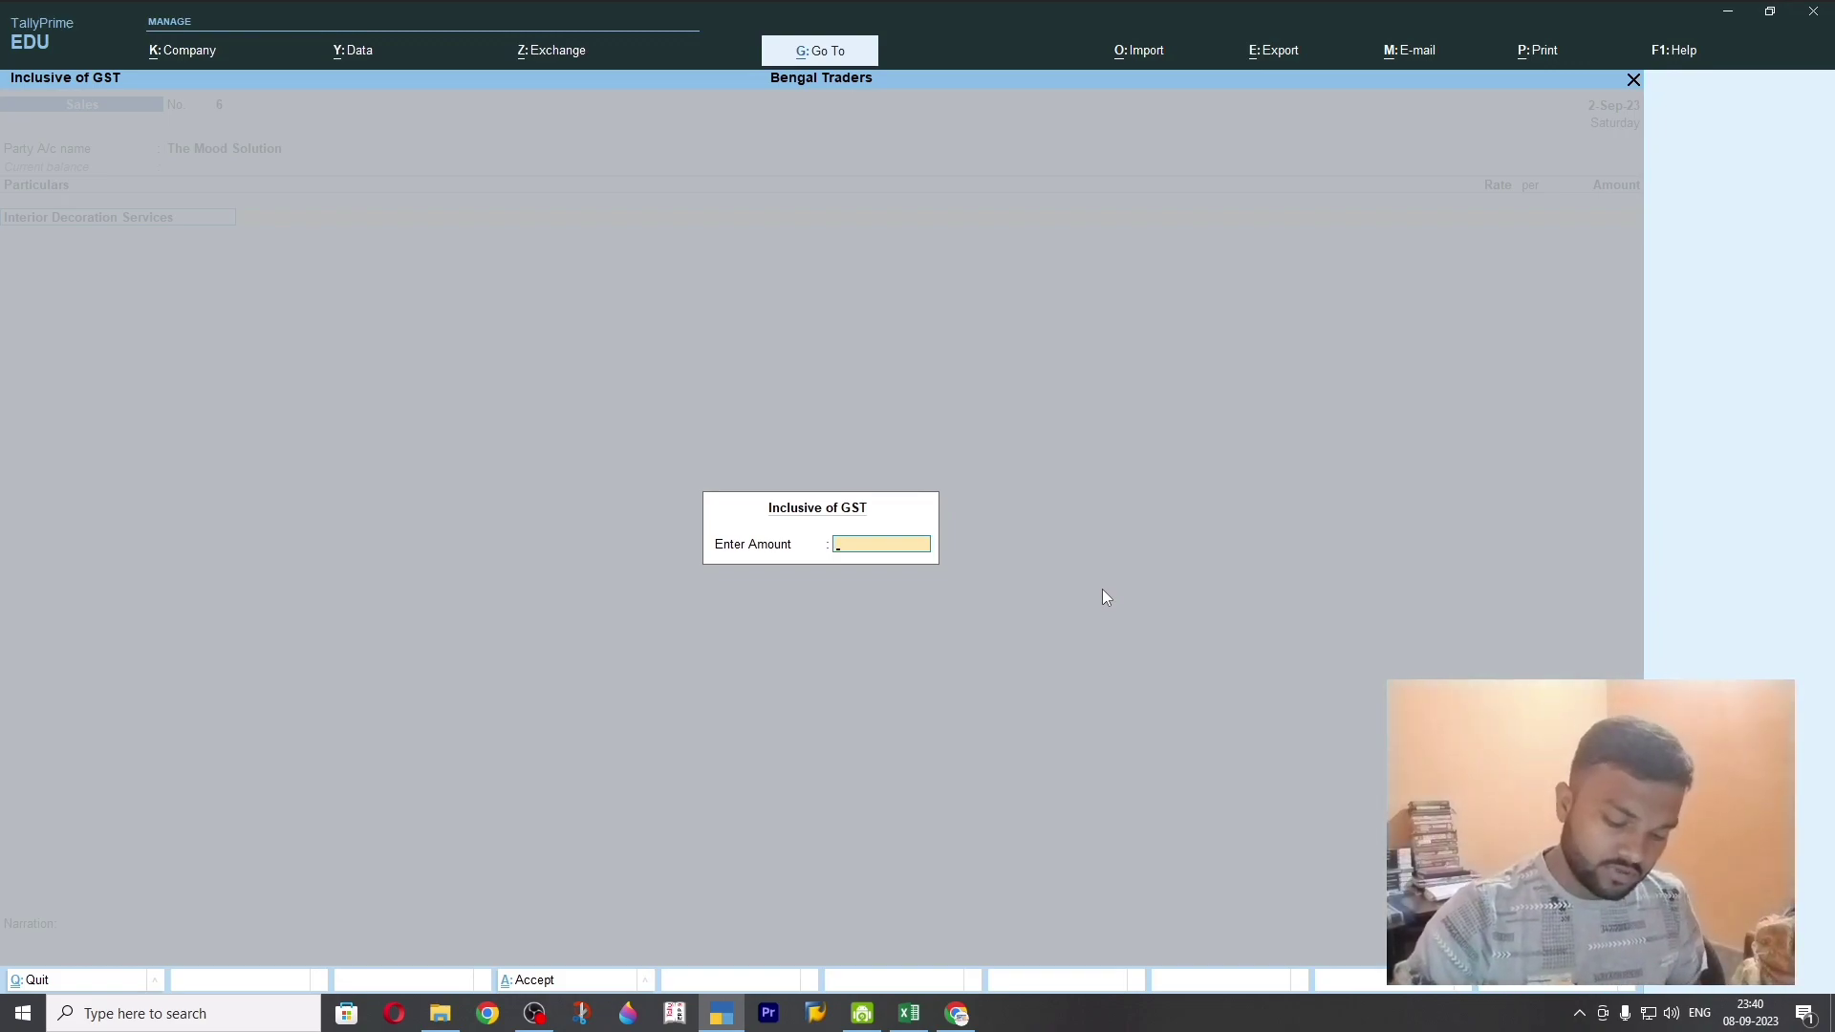
text(5000)
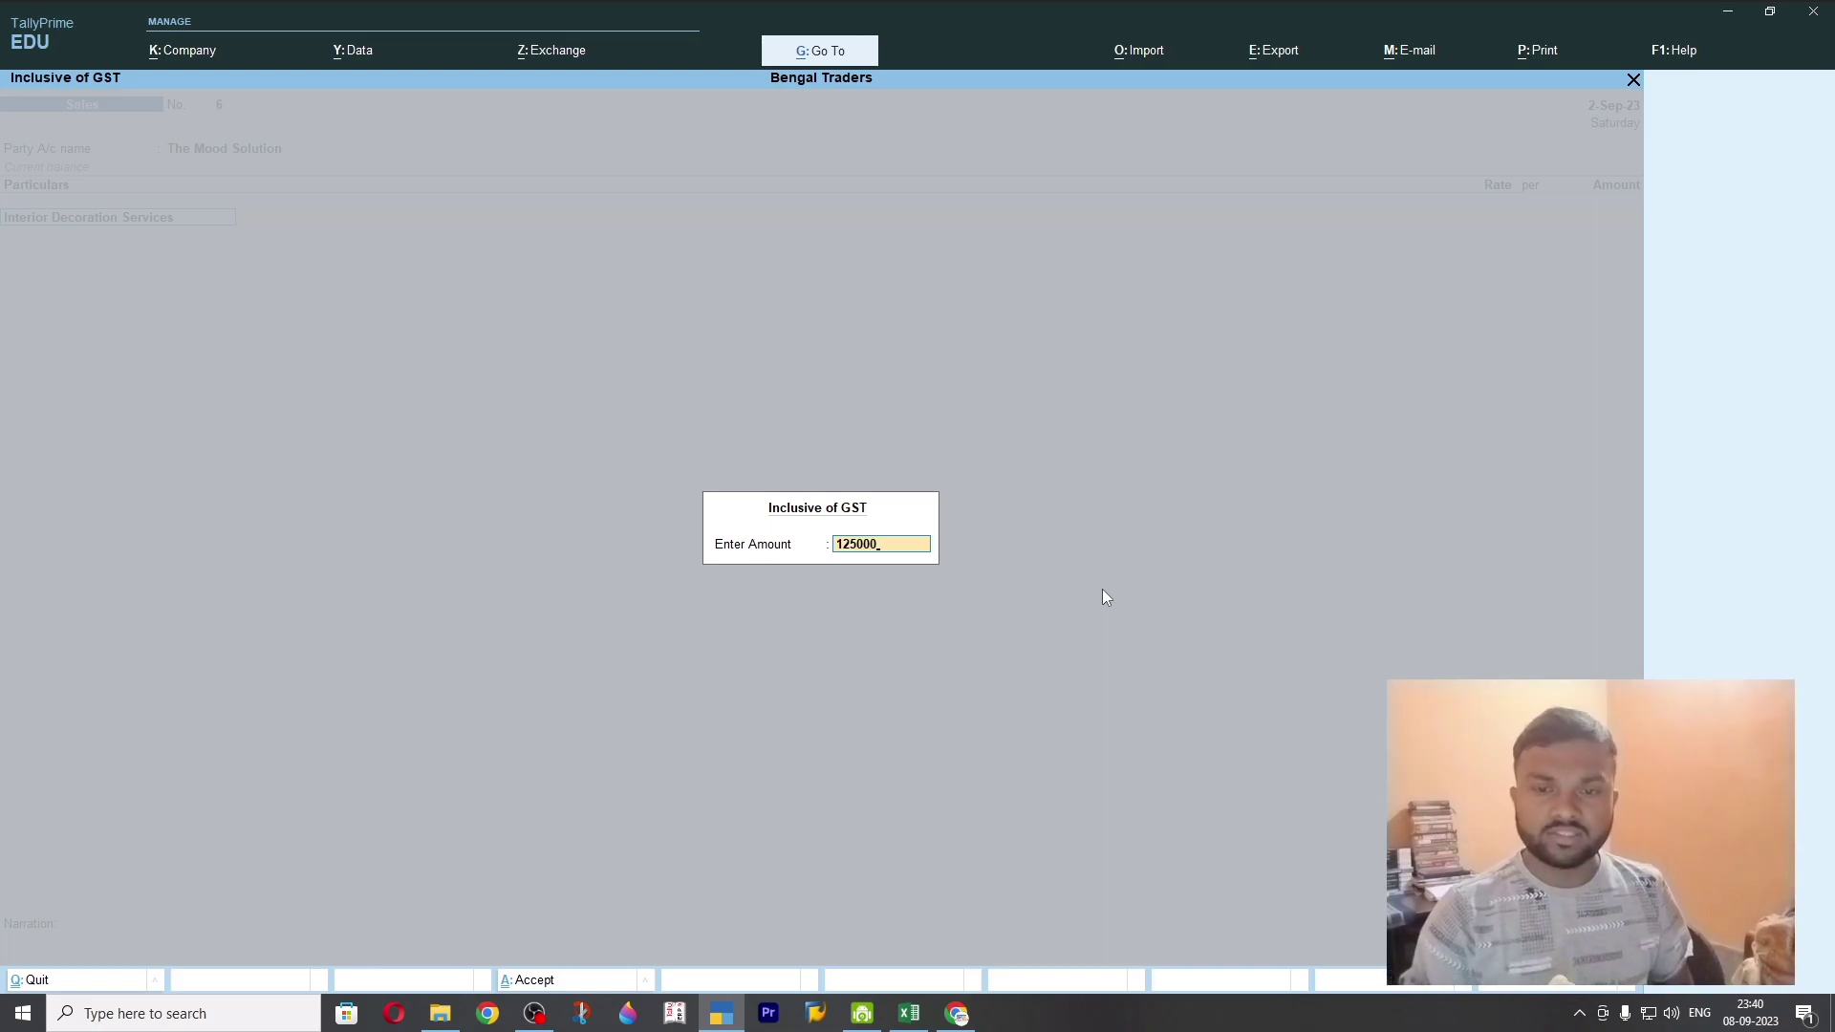
key(Return)
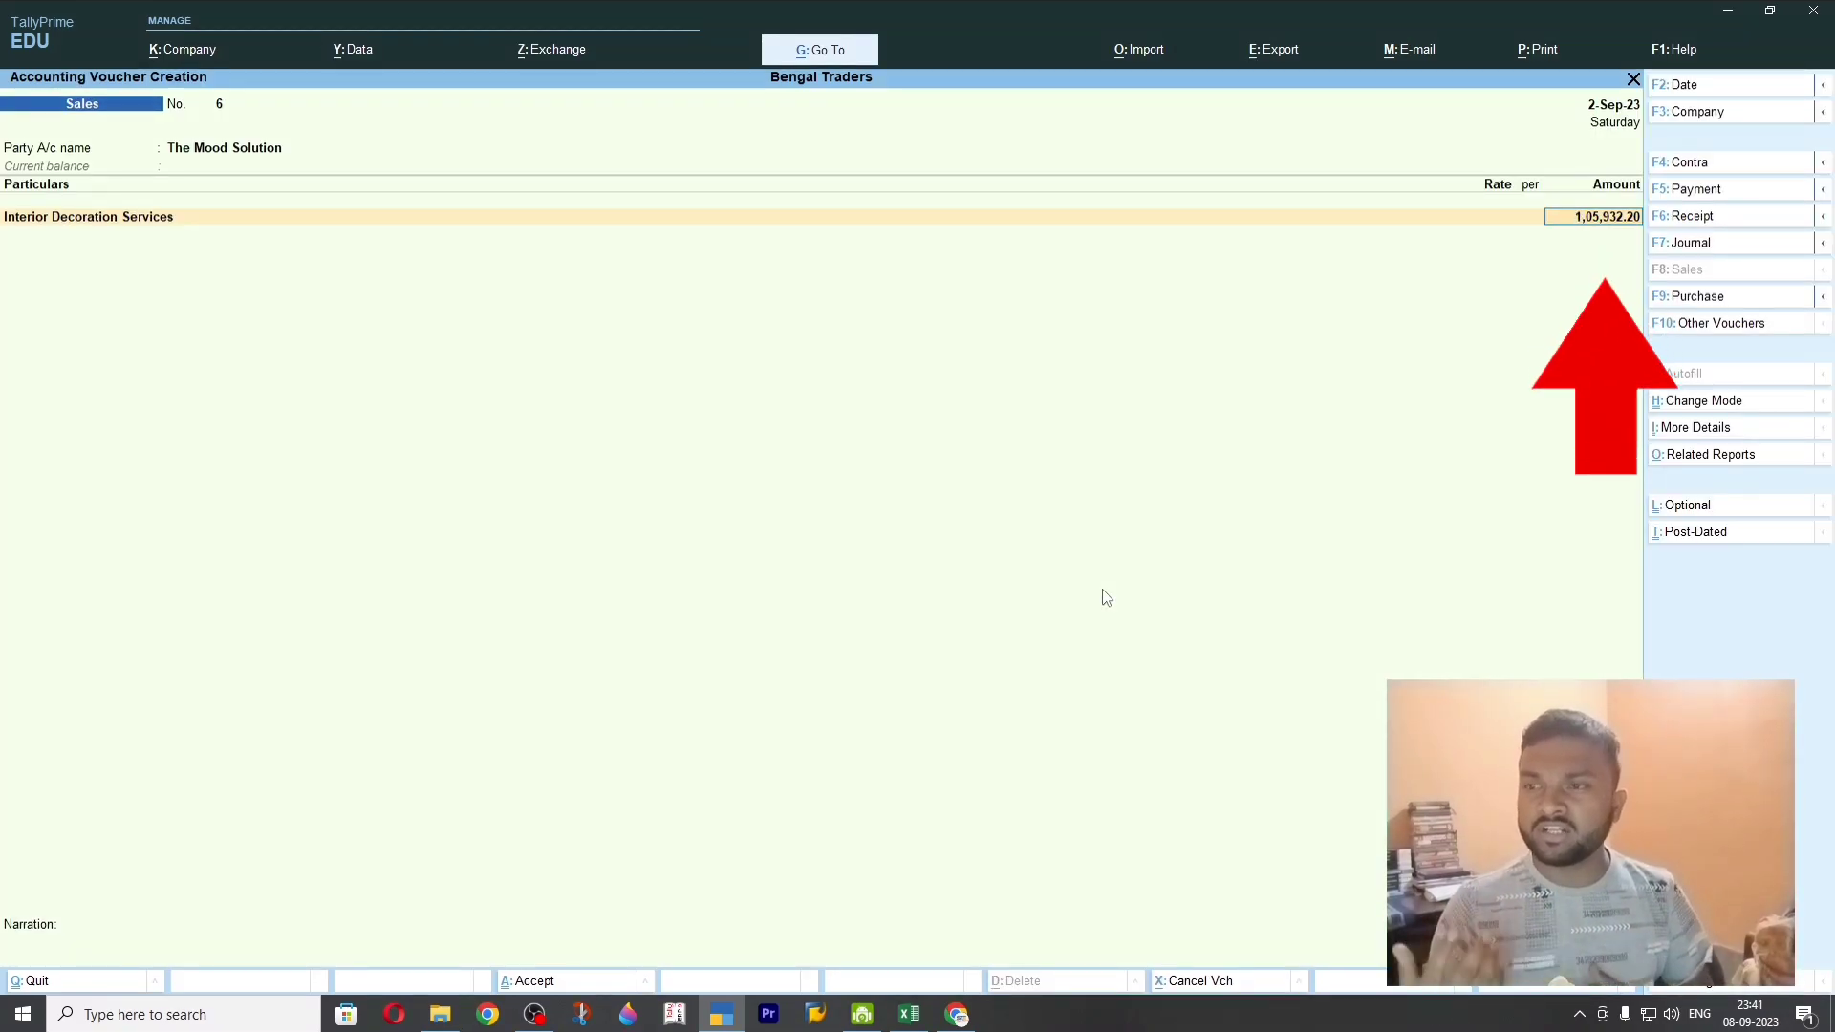
key(Return)
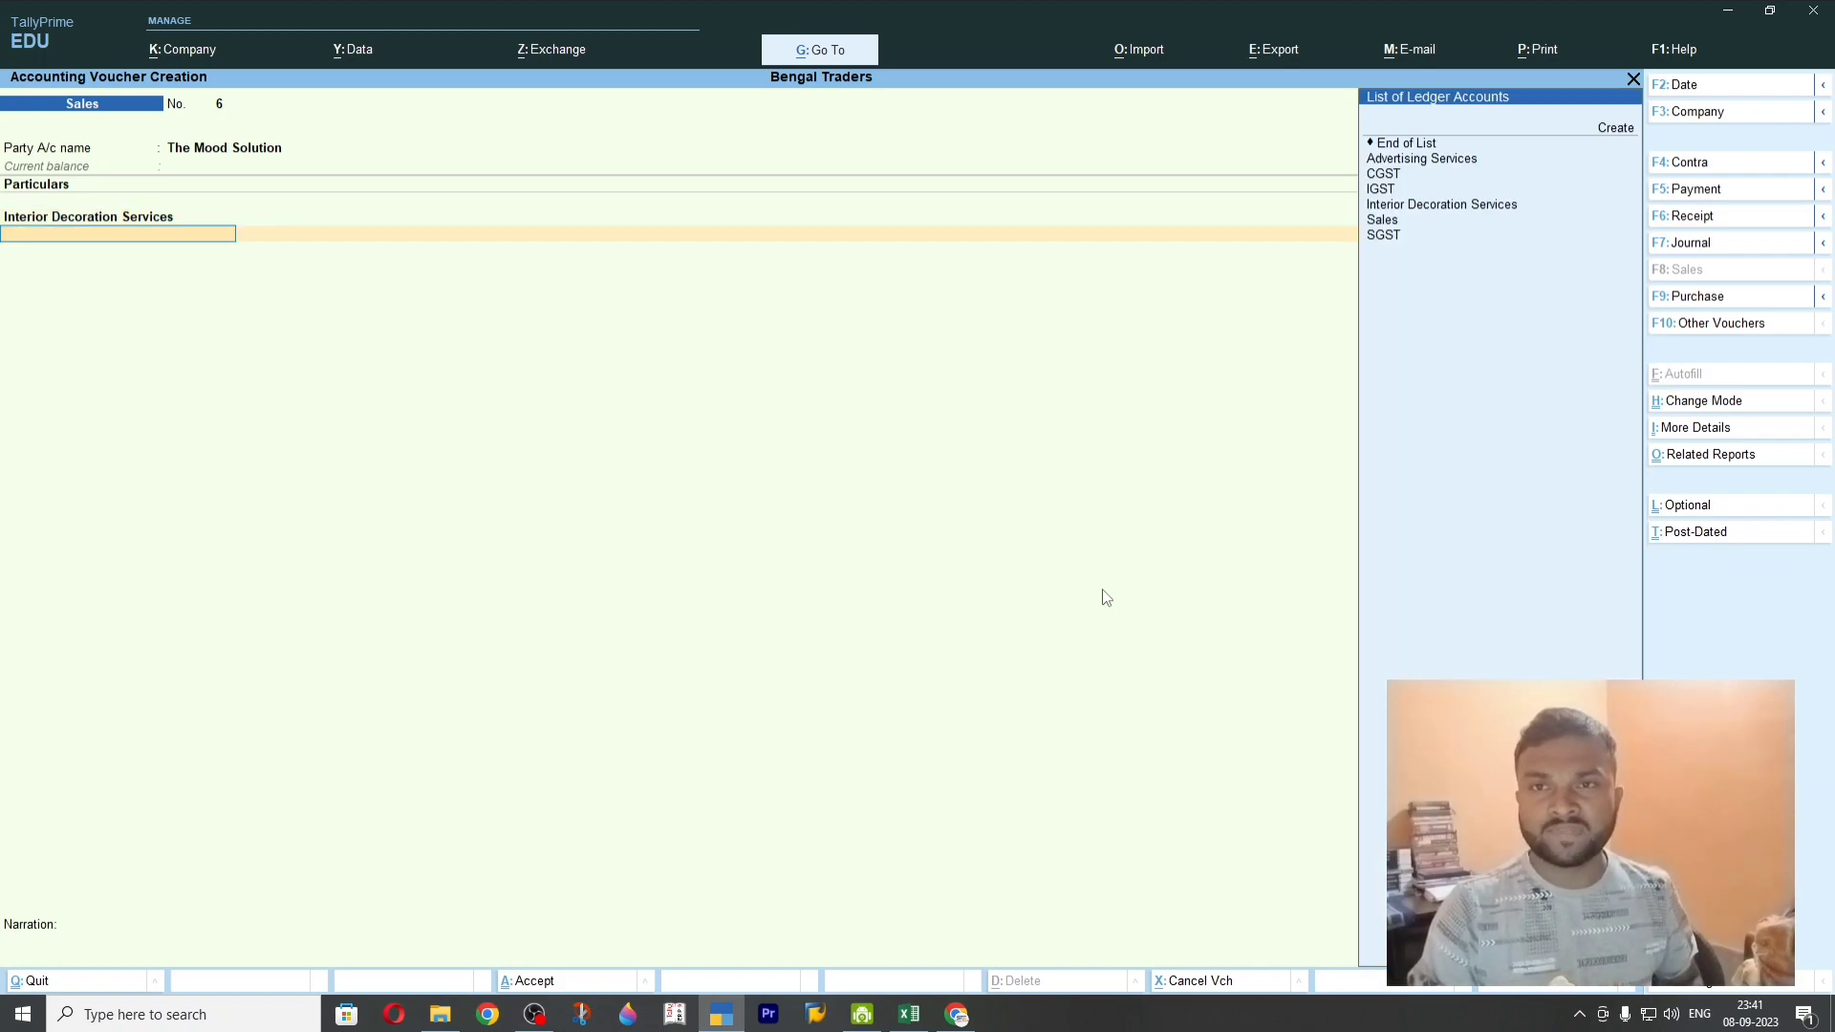
Add the IGST ledger as the tax line below Interior Decoration Services, accepting its 18% rate and calculated amount
key(Down)
key(Down)
key(Down)
key(Down)
key(Down)
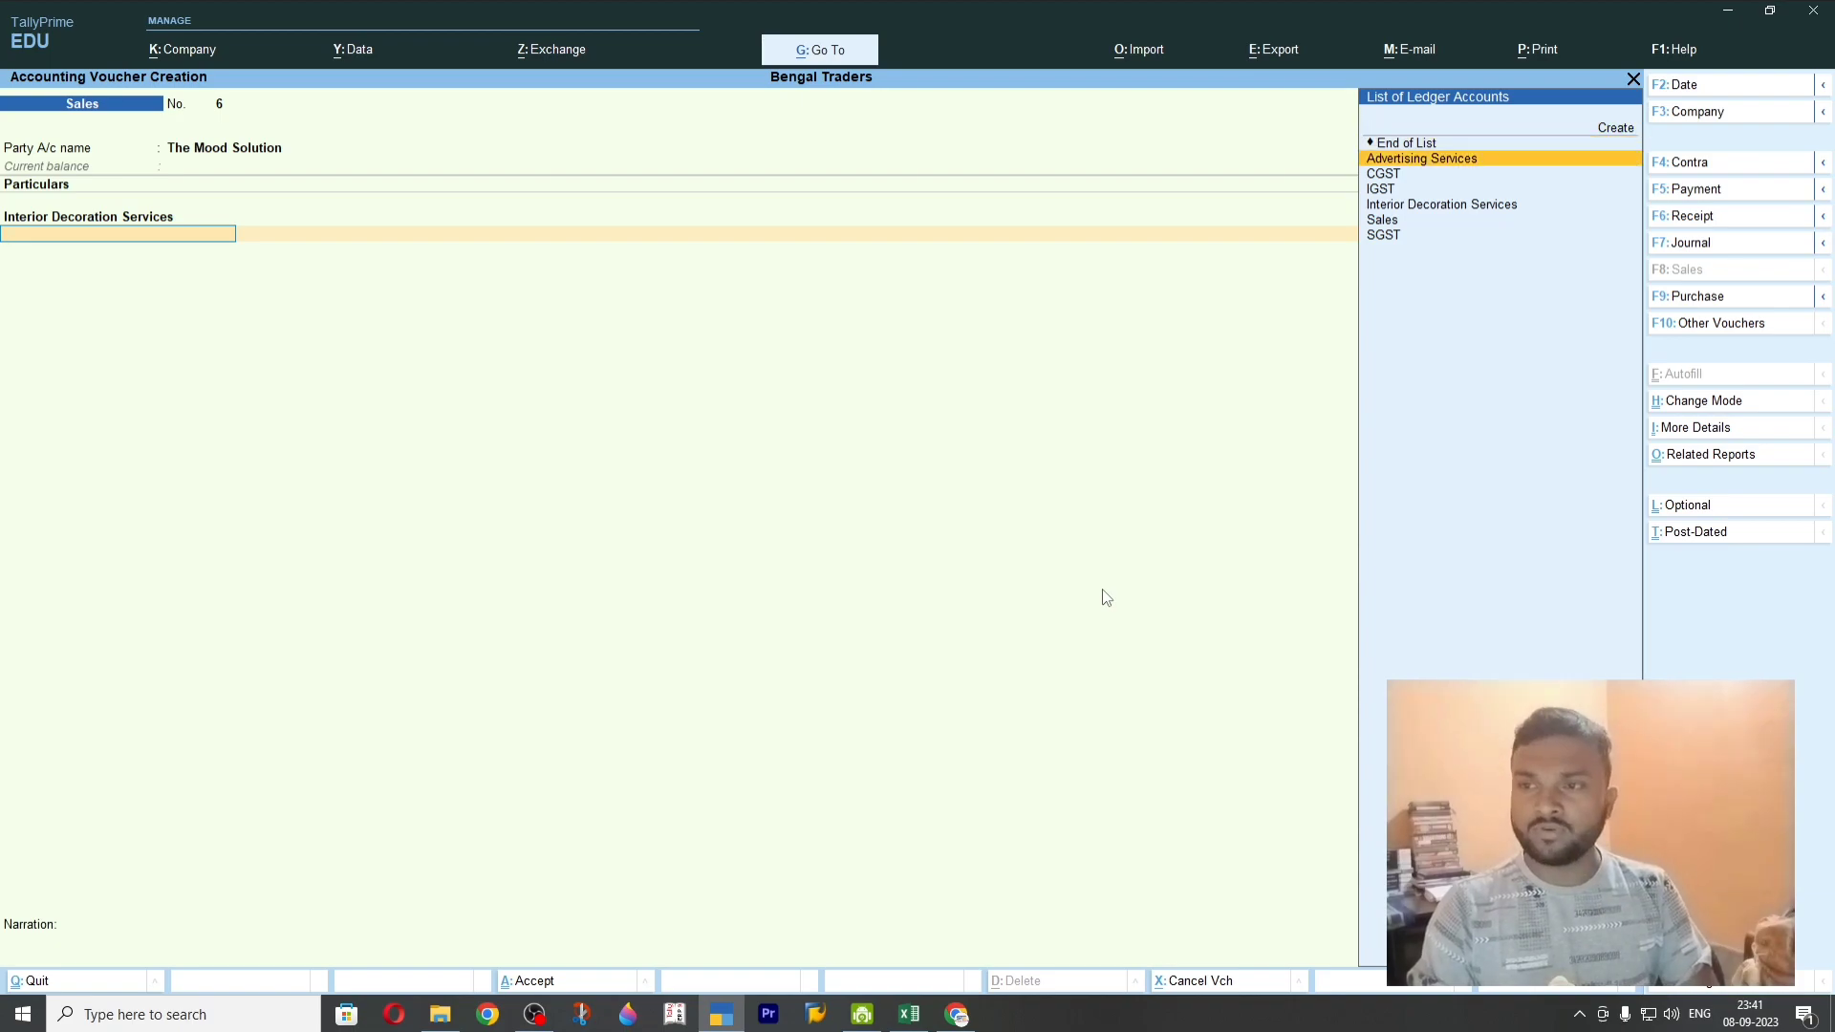
key(Return)
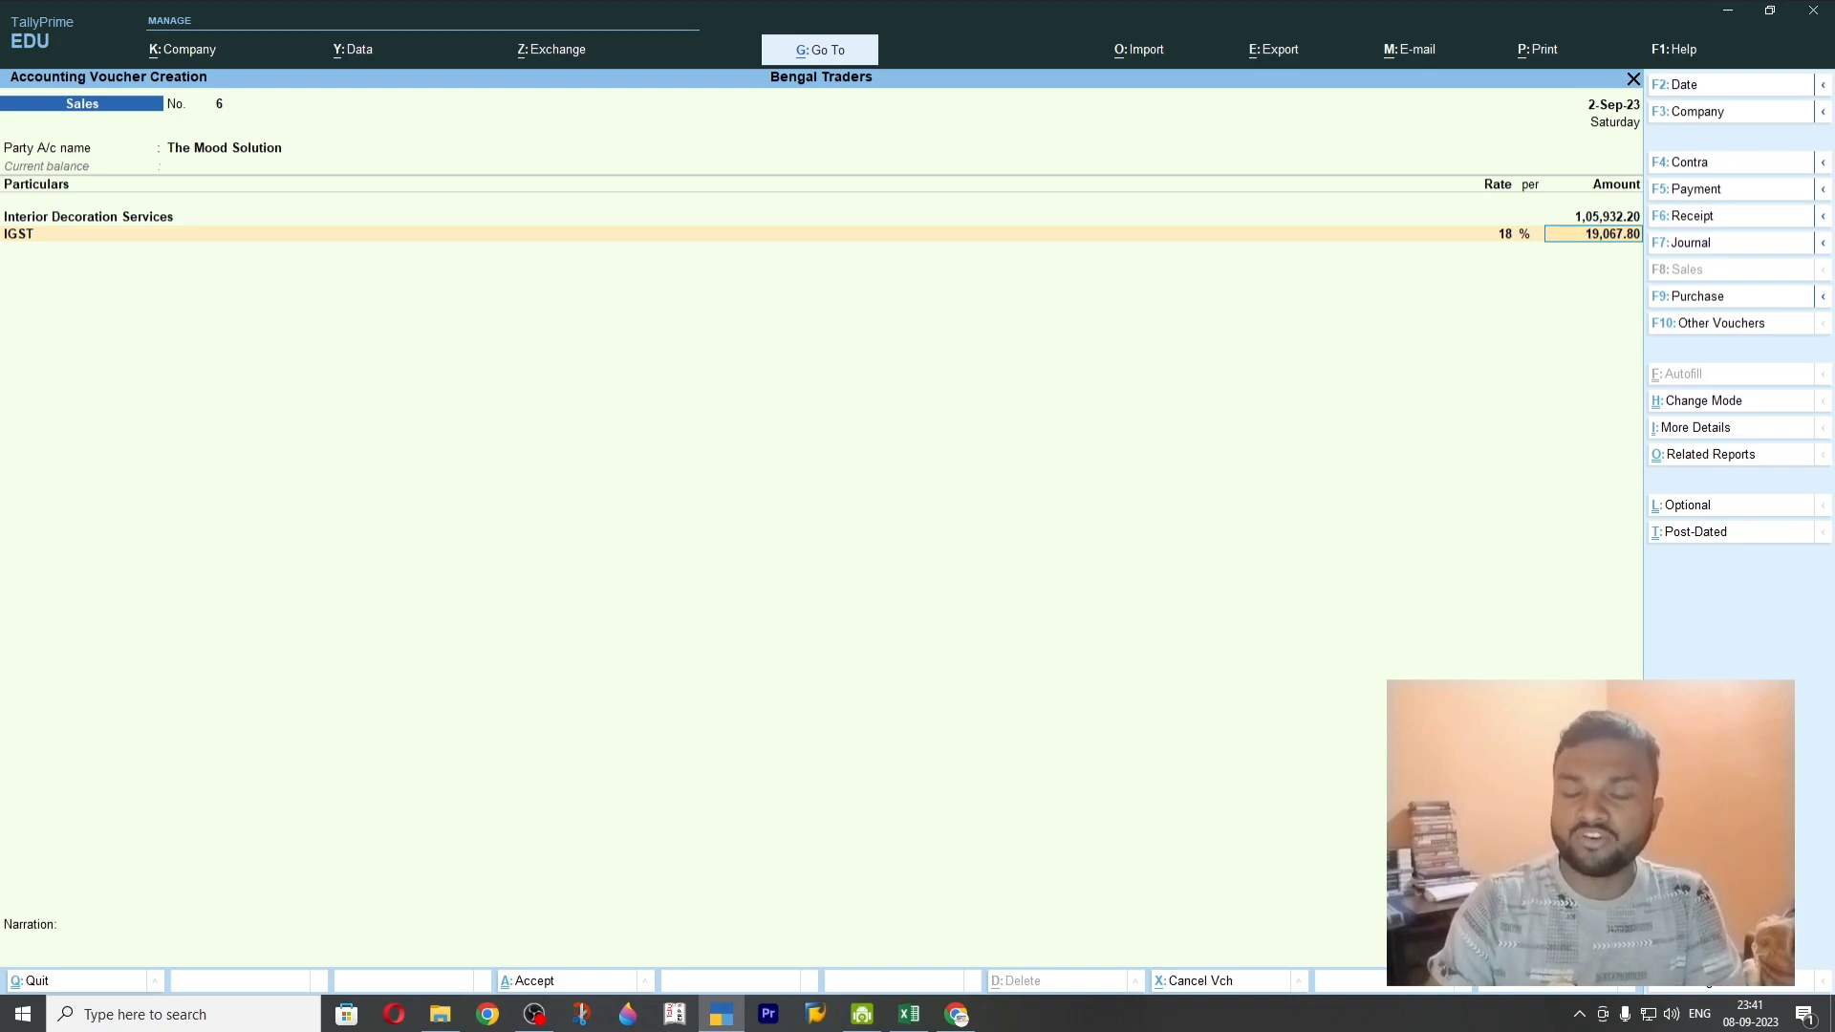
key(Return)
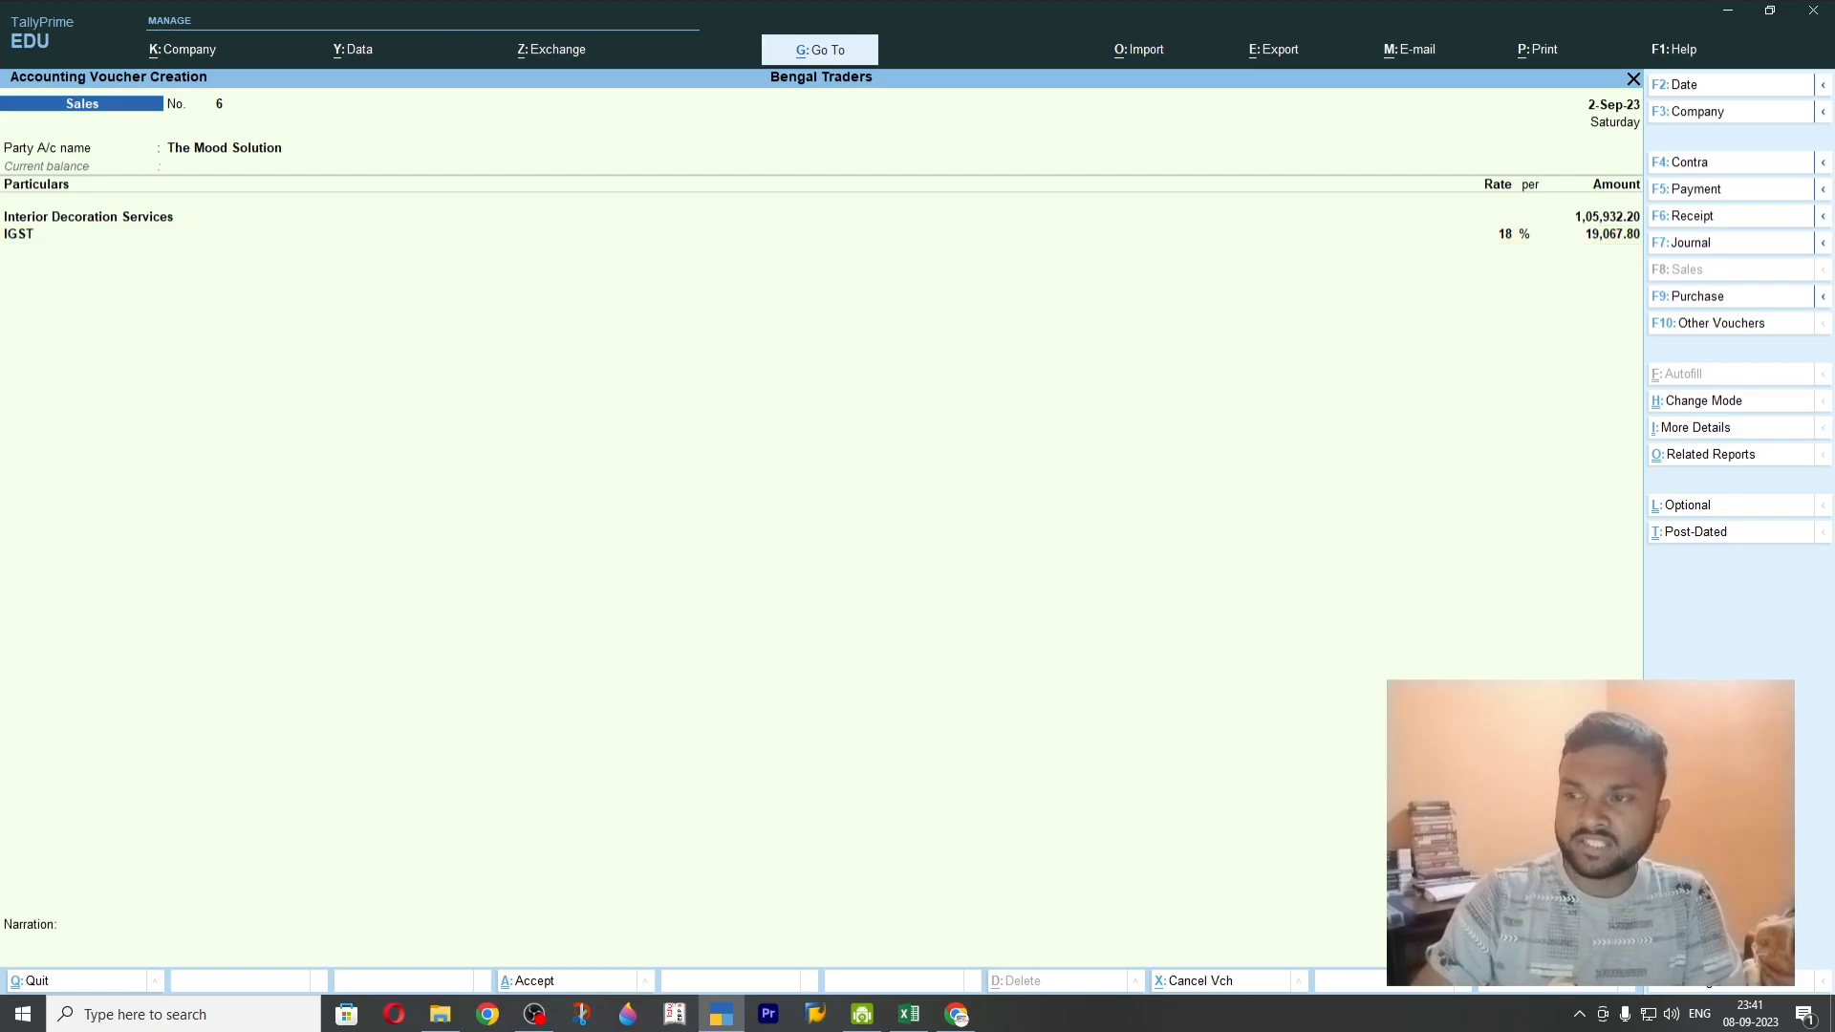
Finish the particulars and allocate the full amount bill-wise as a New Ref with 15 credit days
key(Return)
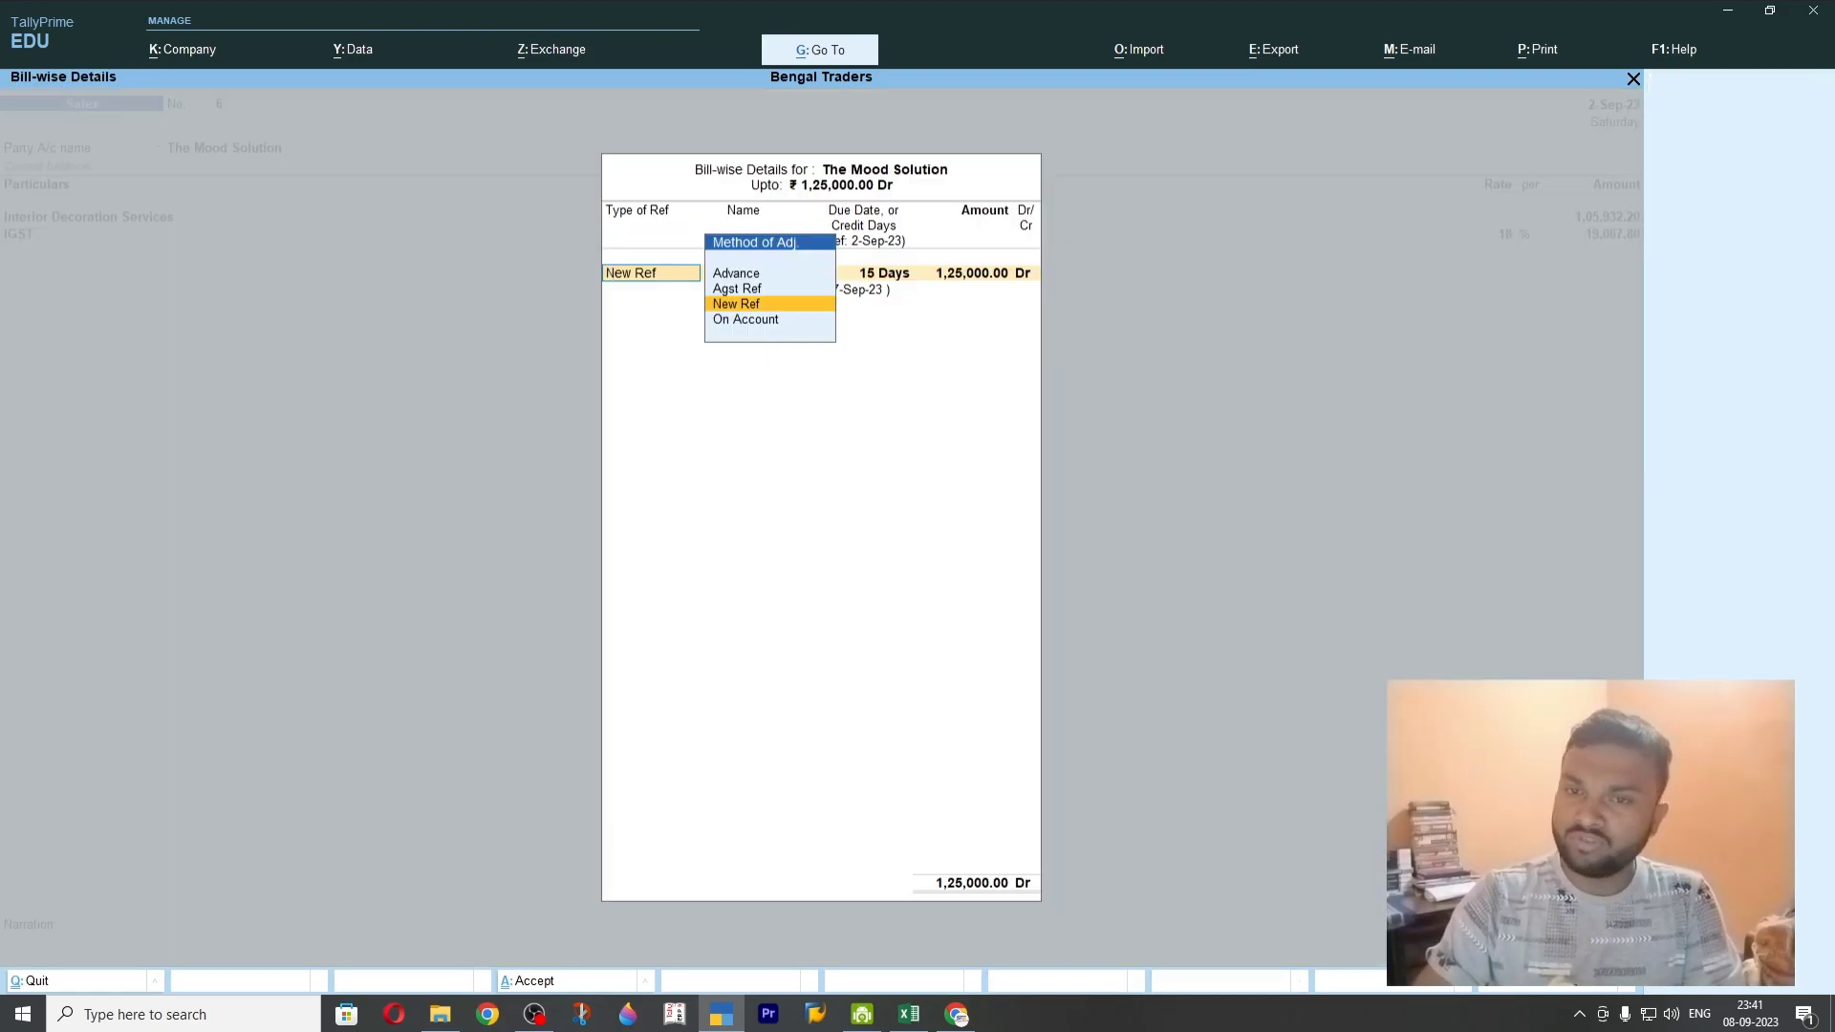
key(Return)
key(Return)
key(Return)
key(Return)
key(Return)
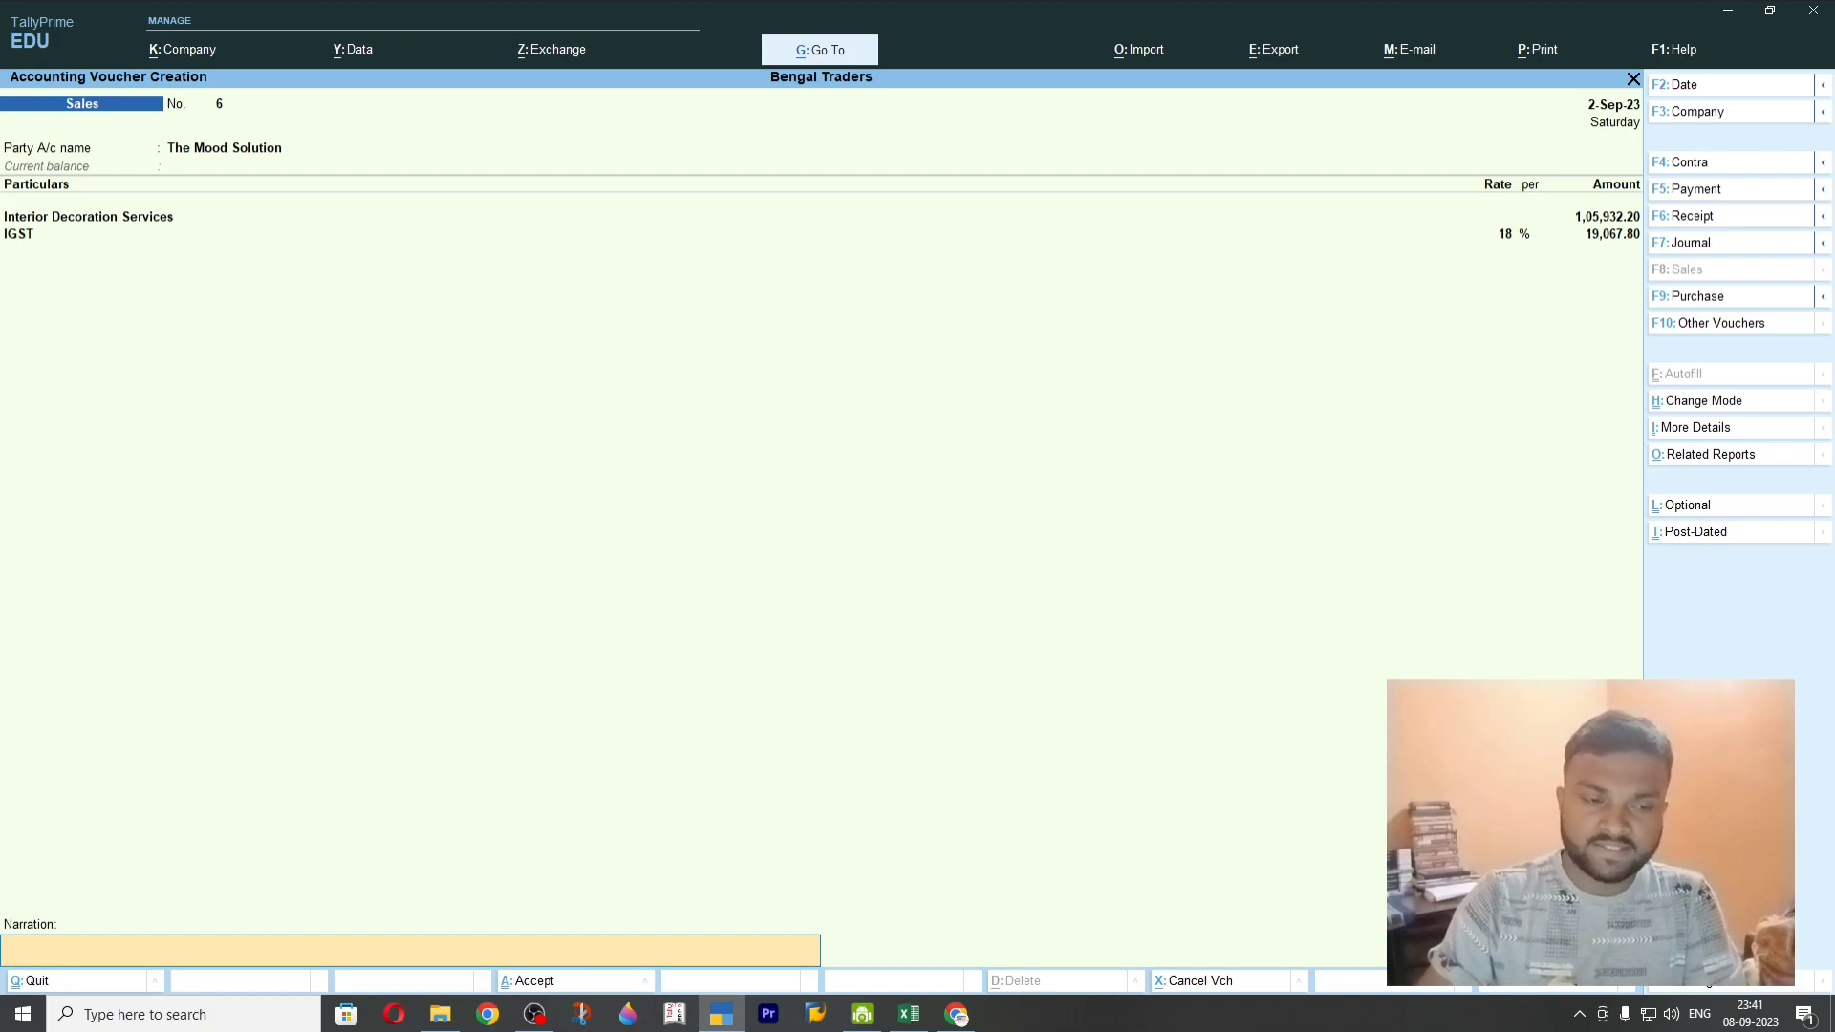
Enter the narration "being service invoice issued" and save the sales voucher
text(being)
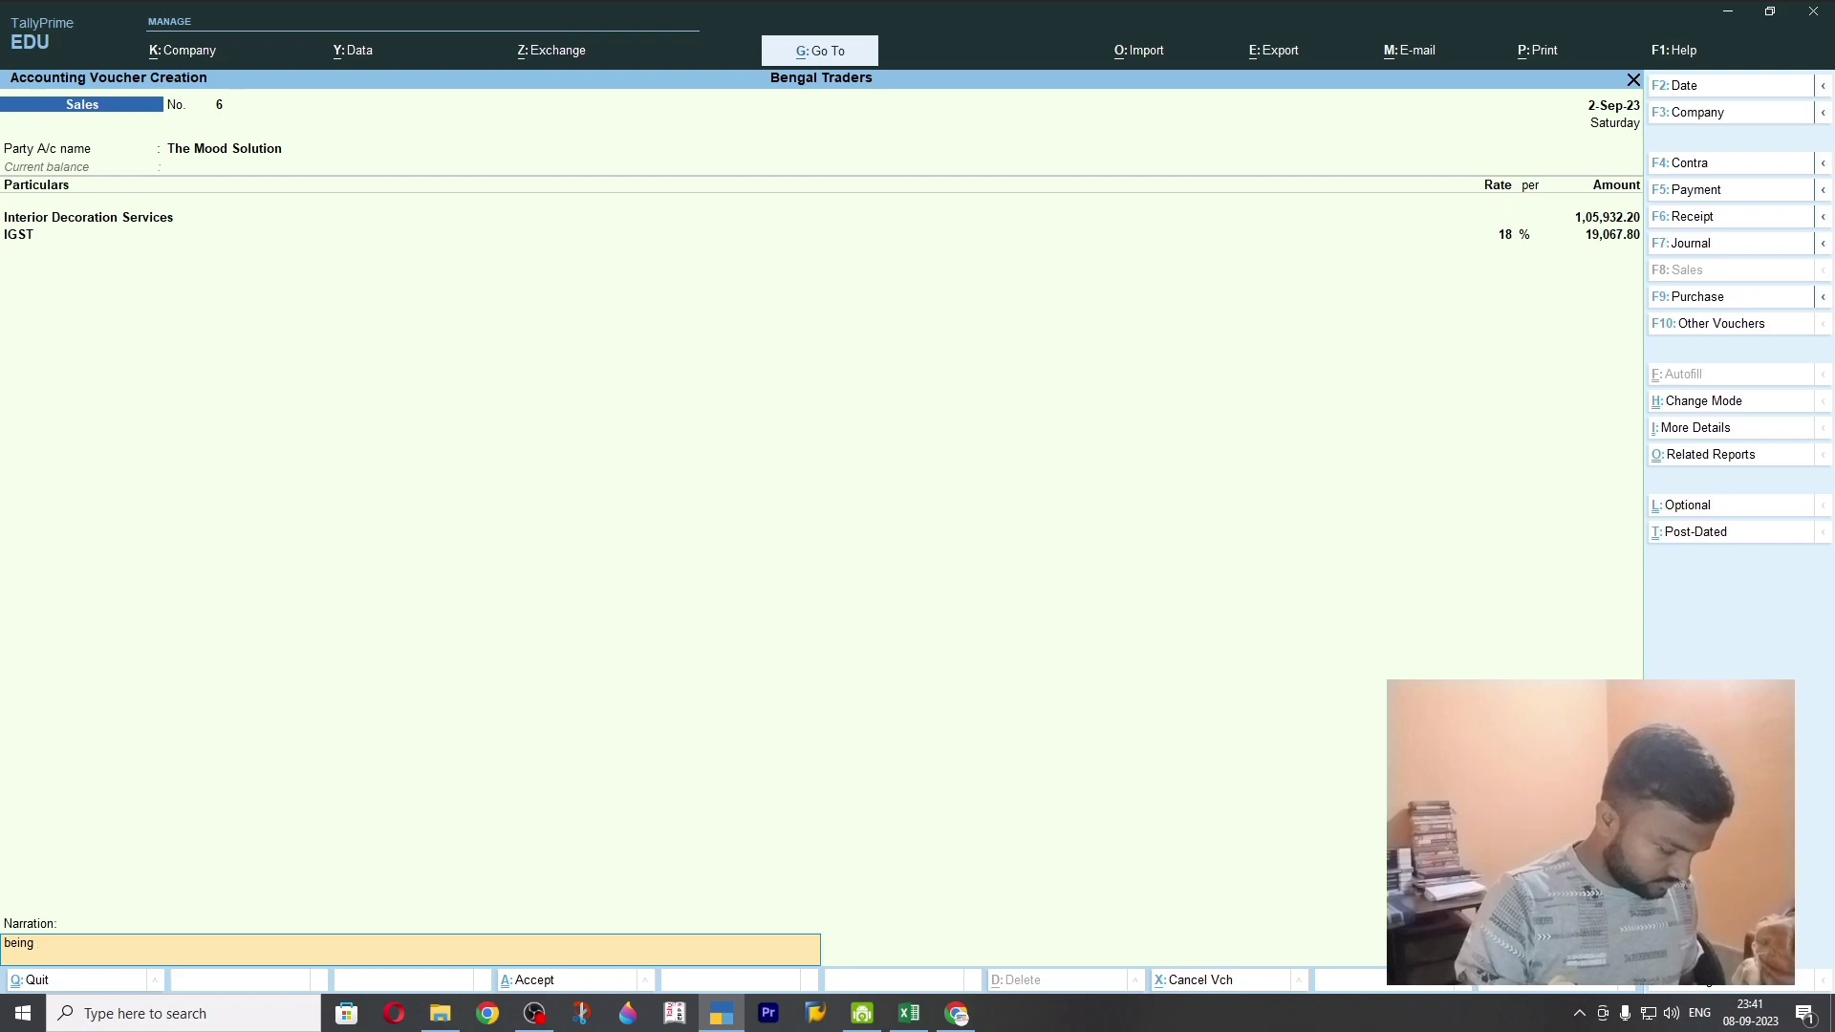
text( service invpoice)
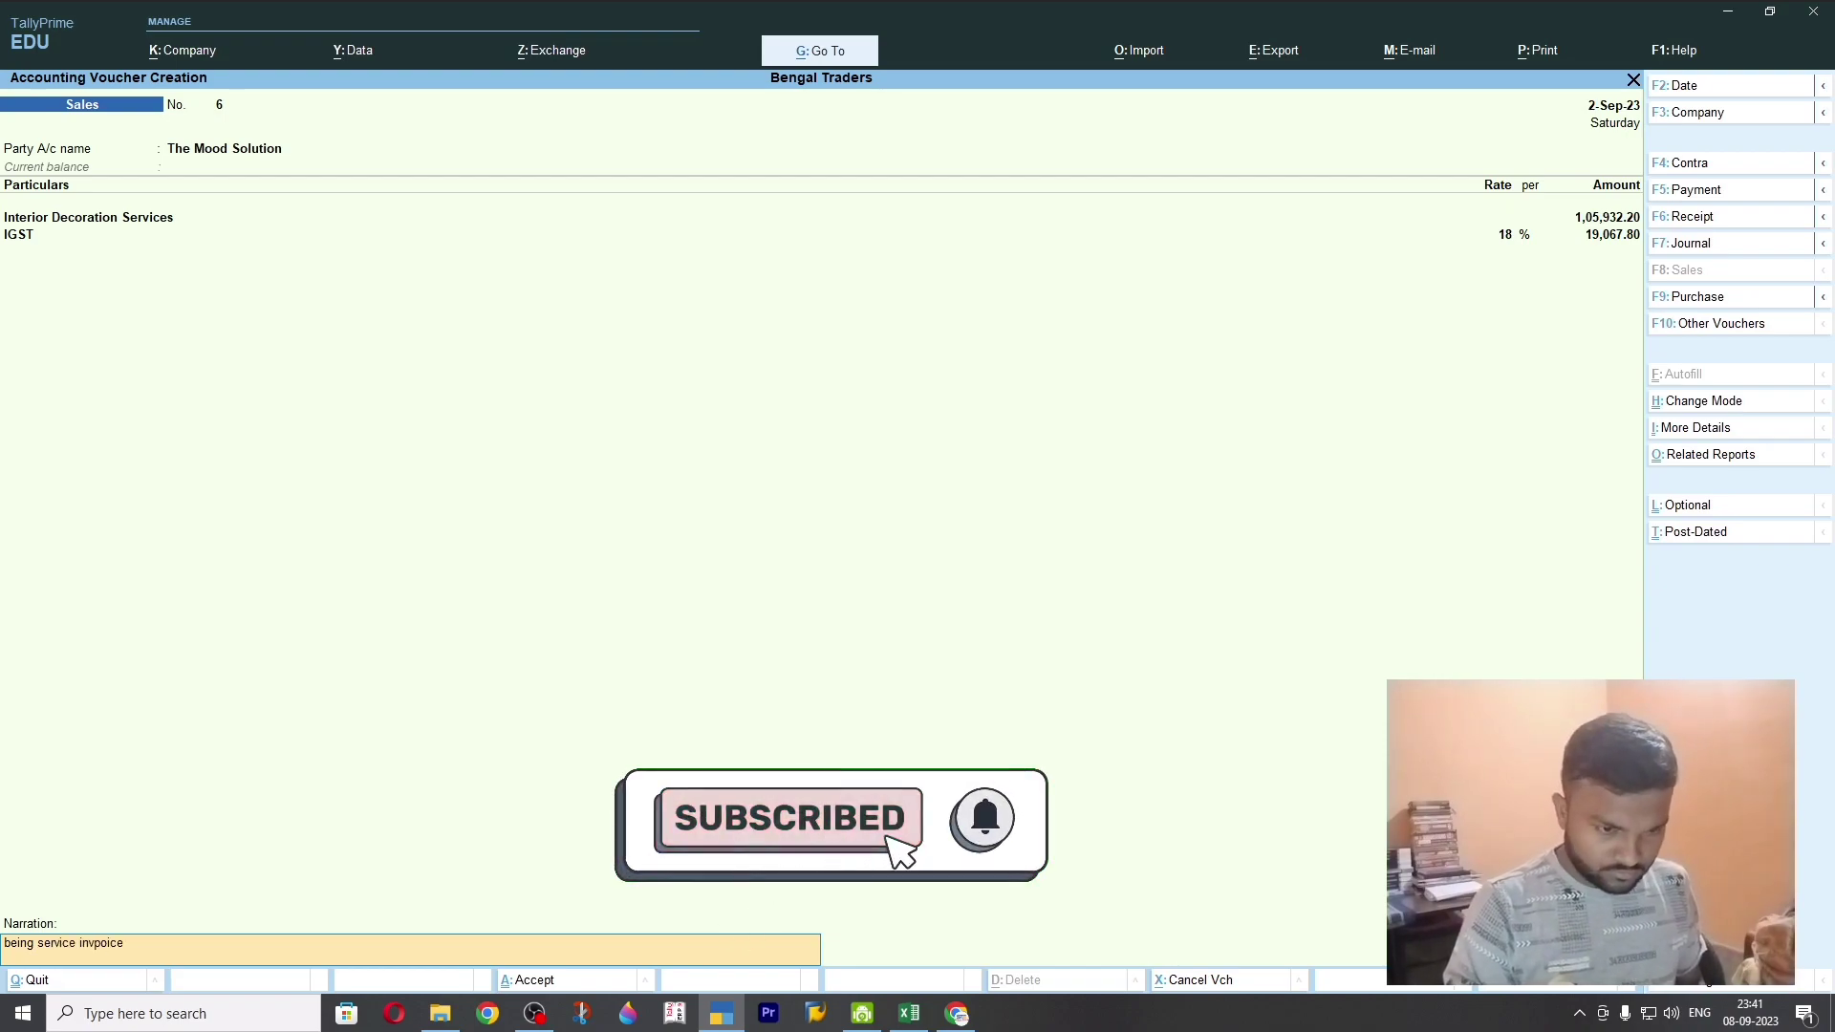
key(BackSpace)
key(BackSpace)
key(BackSpace)
key(BackSpace)
key(BackSpace)
text(oice)
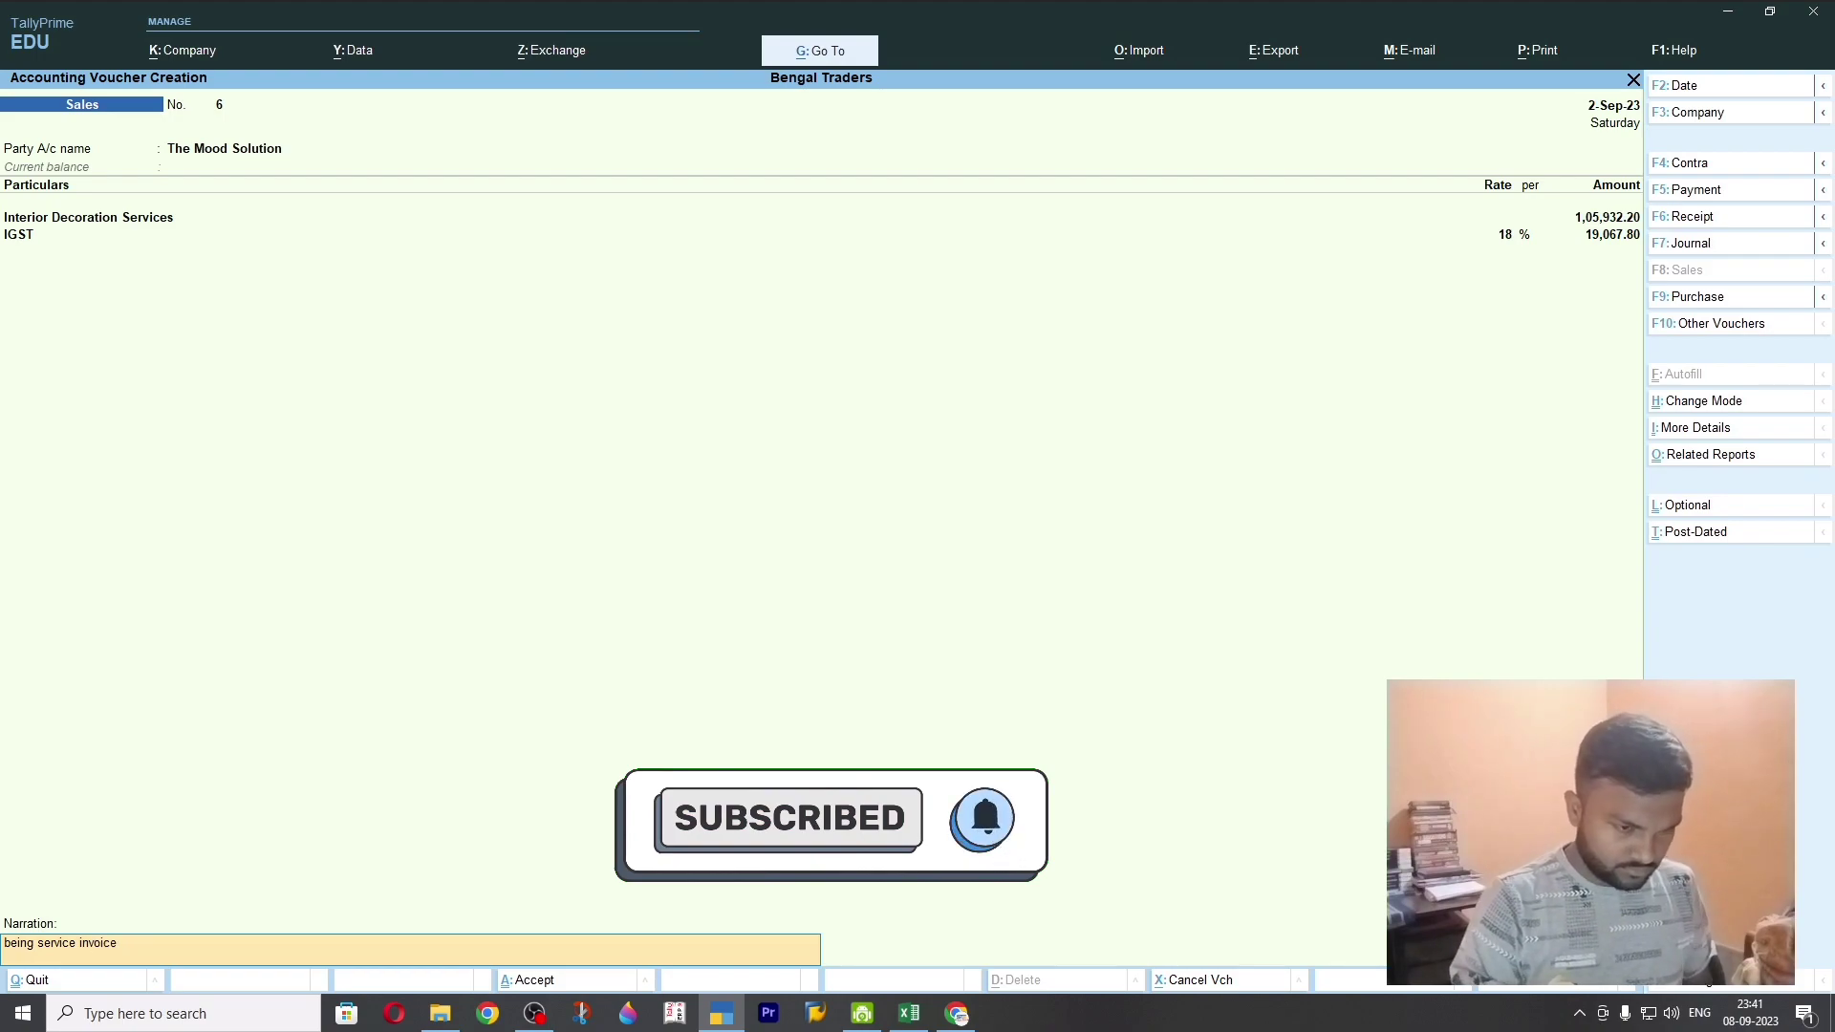
text( issued)
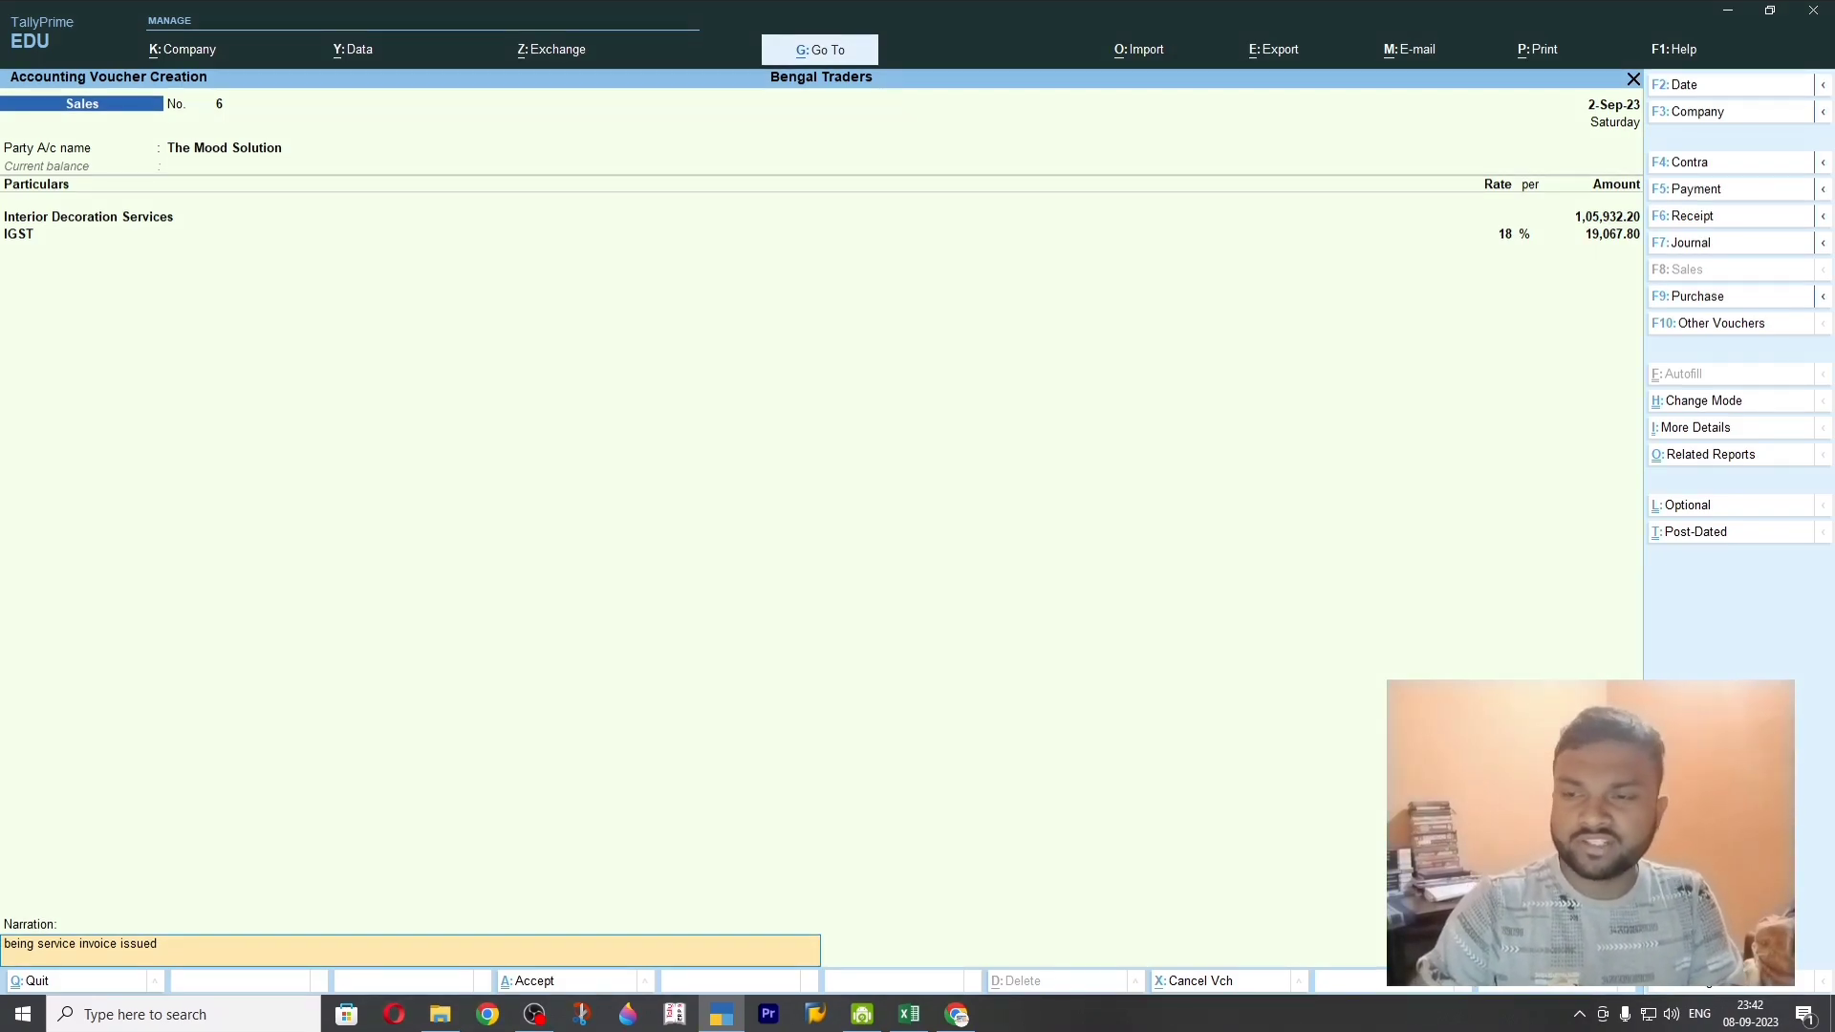
key(Return)
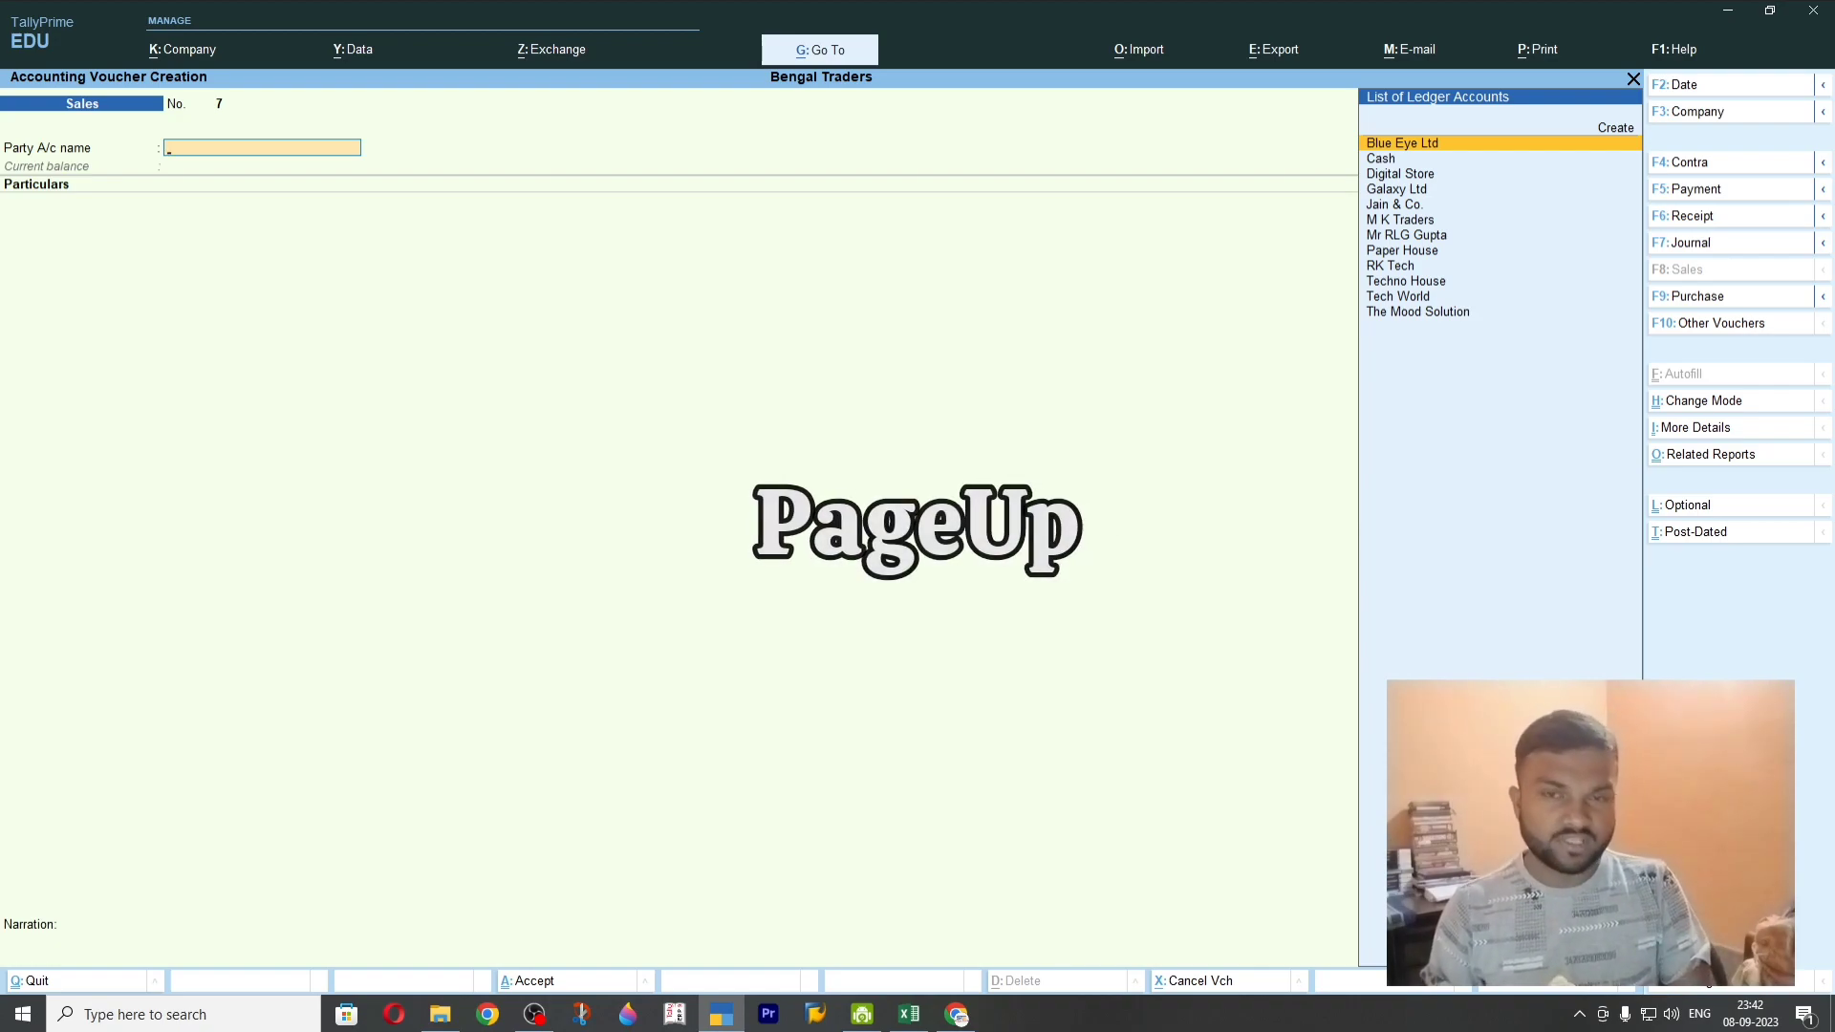
Reopen the saved interior decoration sales voucher and preview its Tax Invoice printout
key(Page_Up)
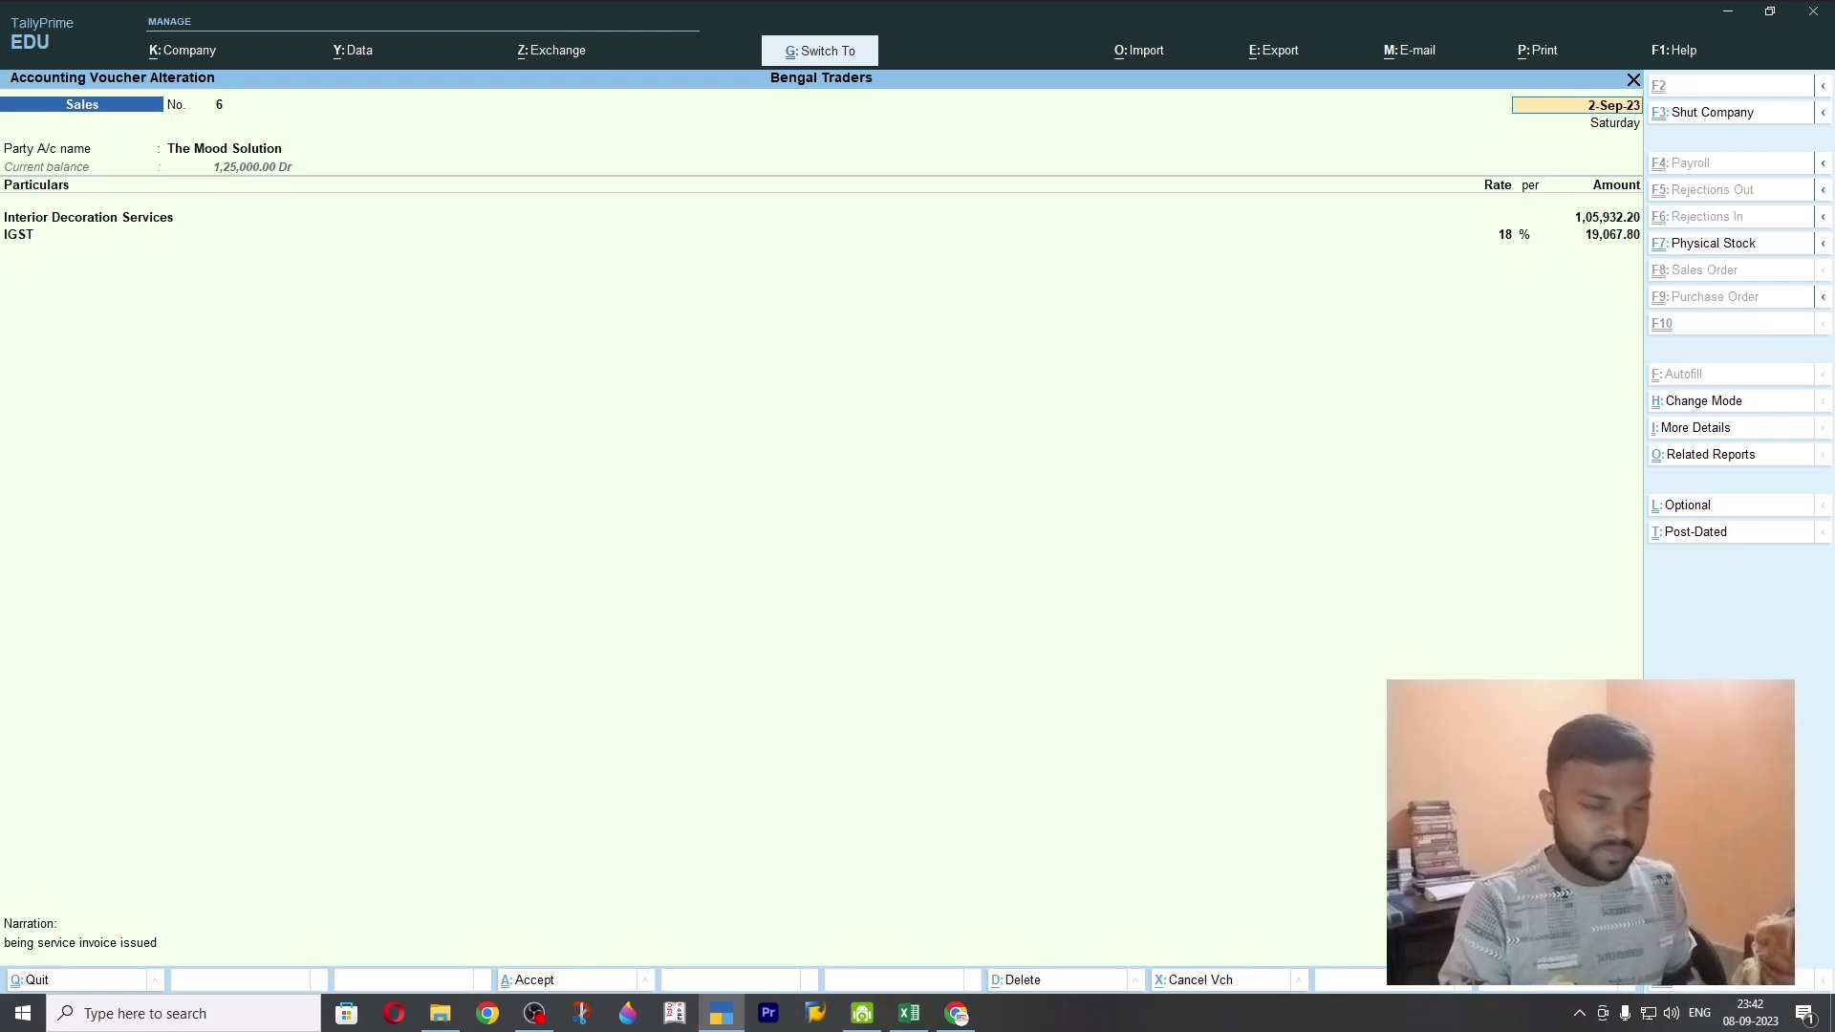
key(ctrl+p)
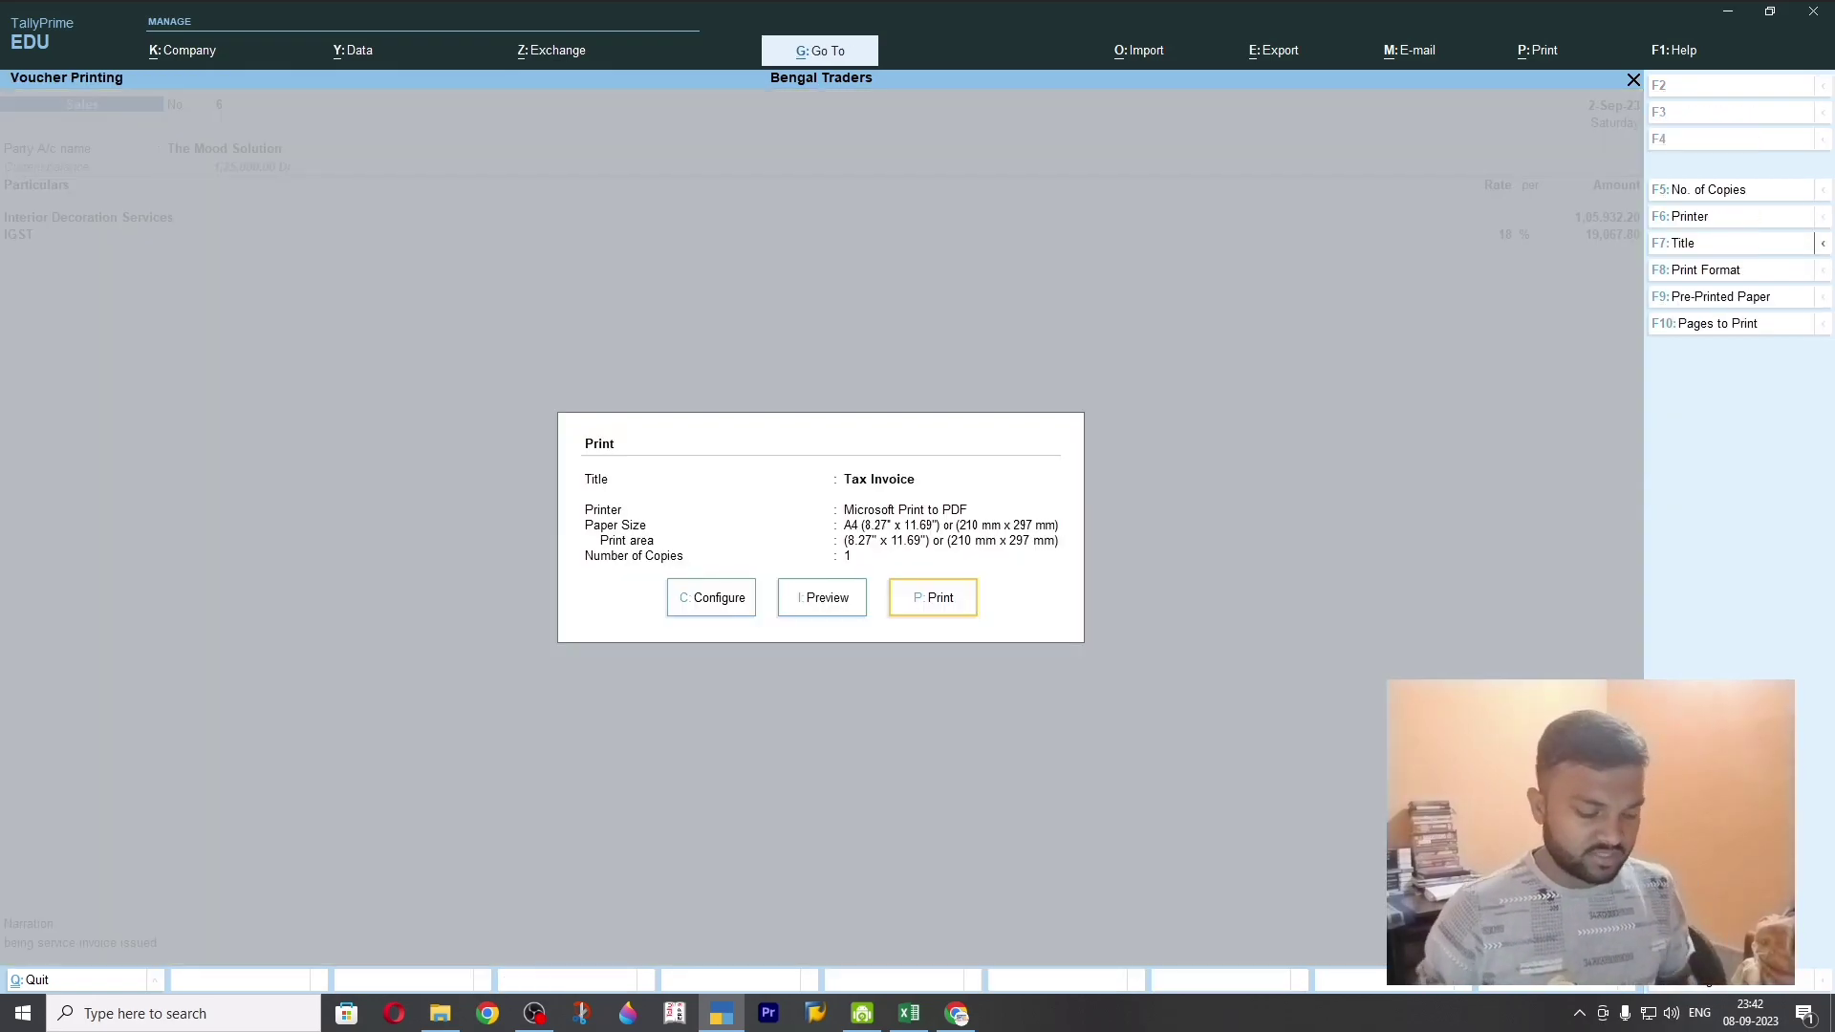
key(i)
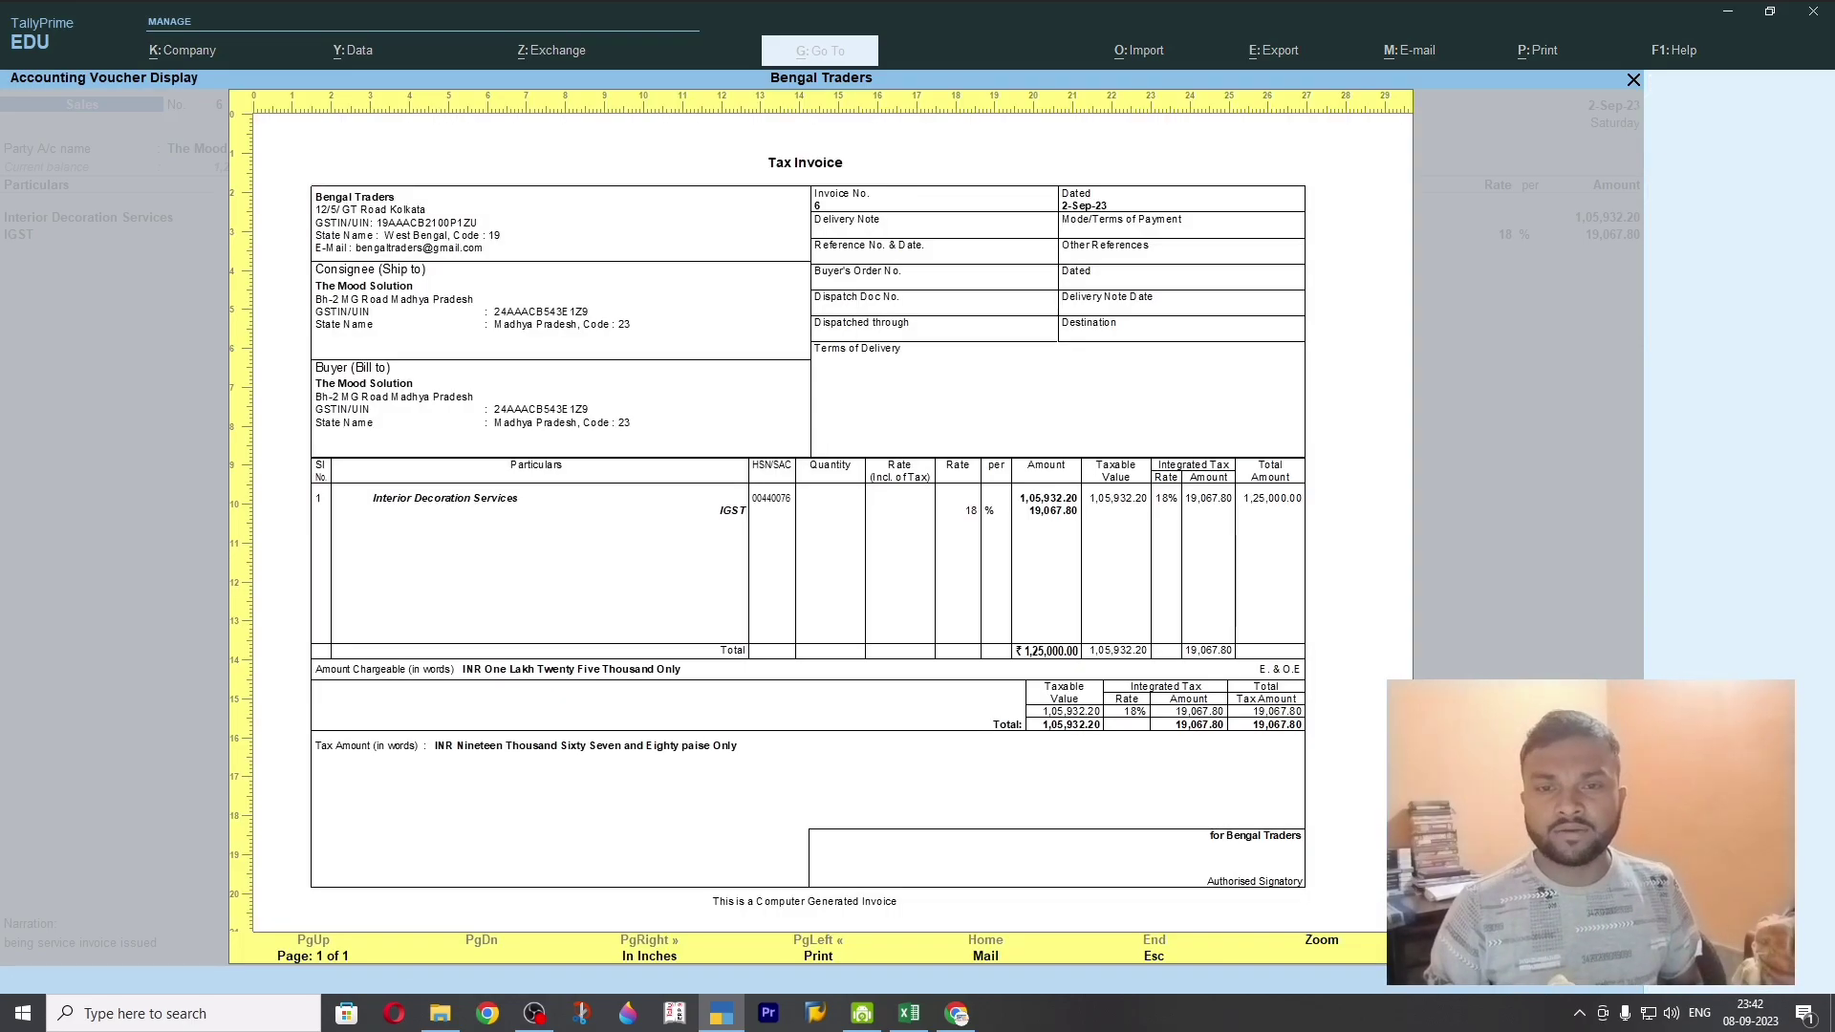